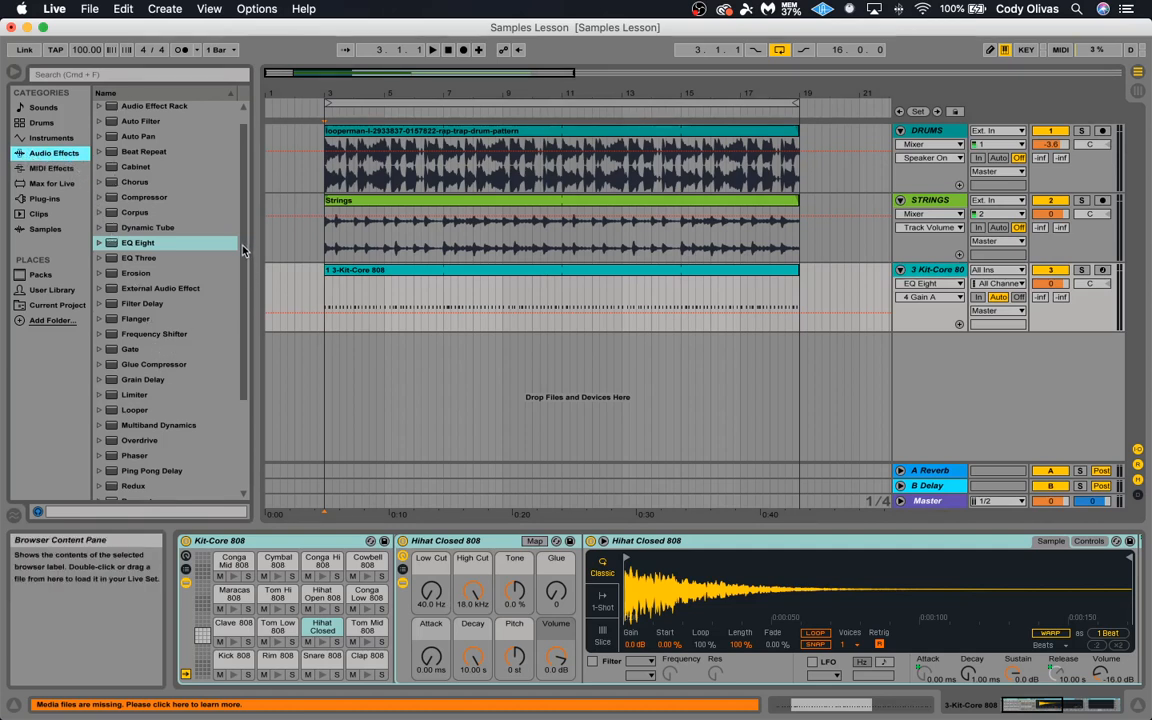
- Add an EQ Eight audio effect to the end of the 3 Kit-Core 808 track's device chain
{"action": "scroll", "coordinate": [200, 222], "scroll_direction": "down", "scroll_amount": 1}
{"action": "left_click", "coordinate": [150, 234]}
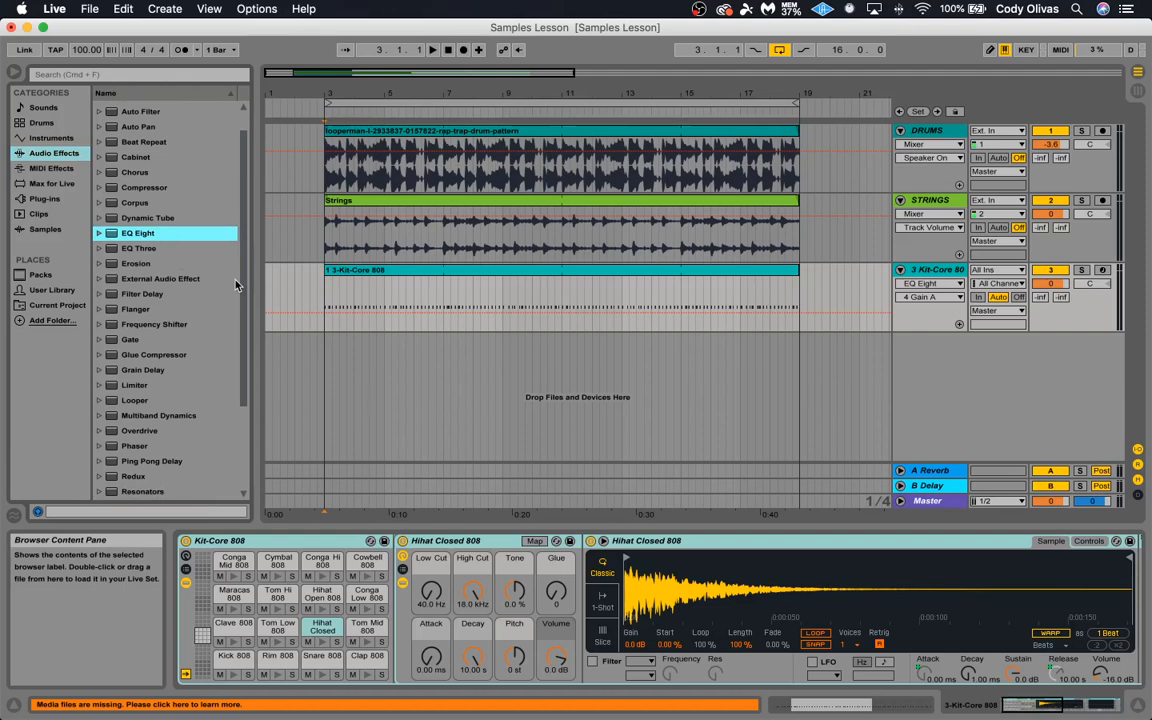
{"action": "left_click", "coordinate": [150, 248]}
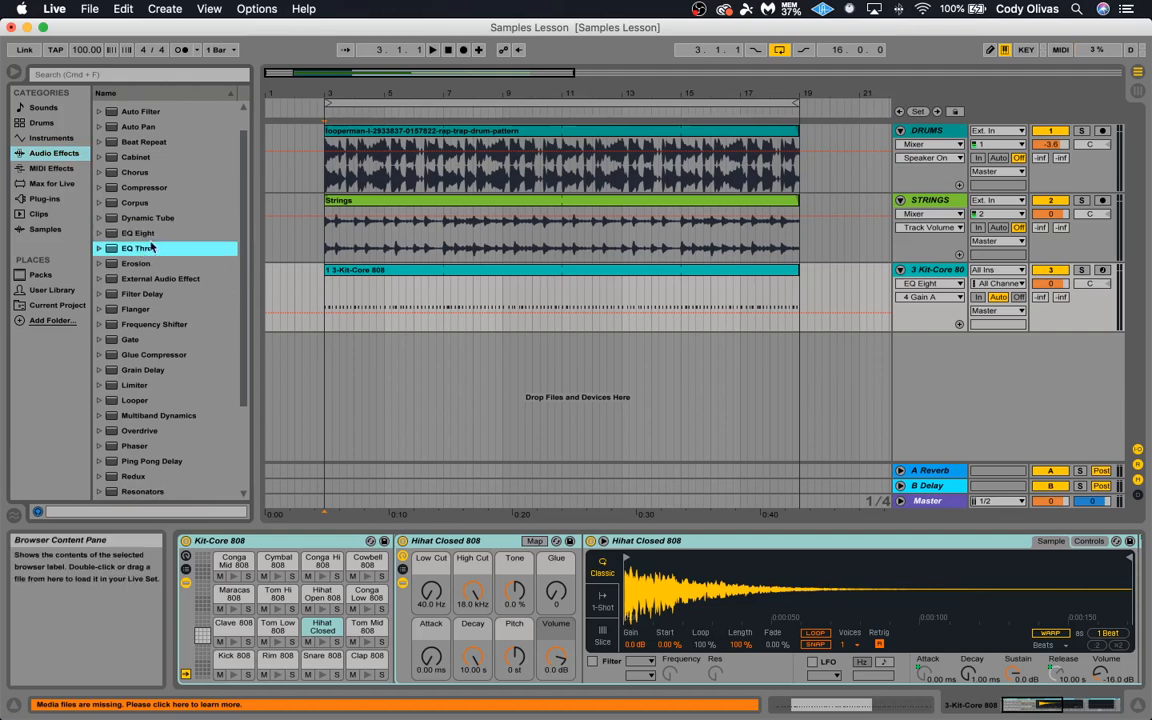
{"action": "key", "text": "Up"}
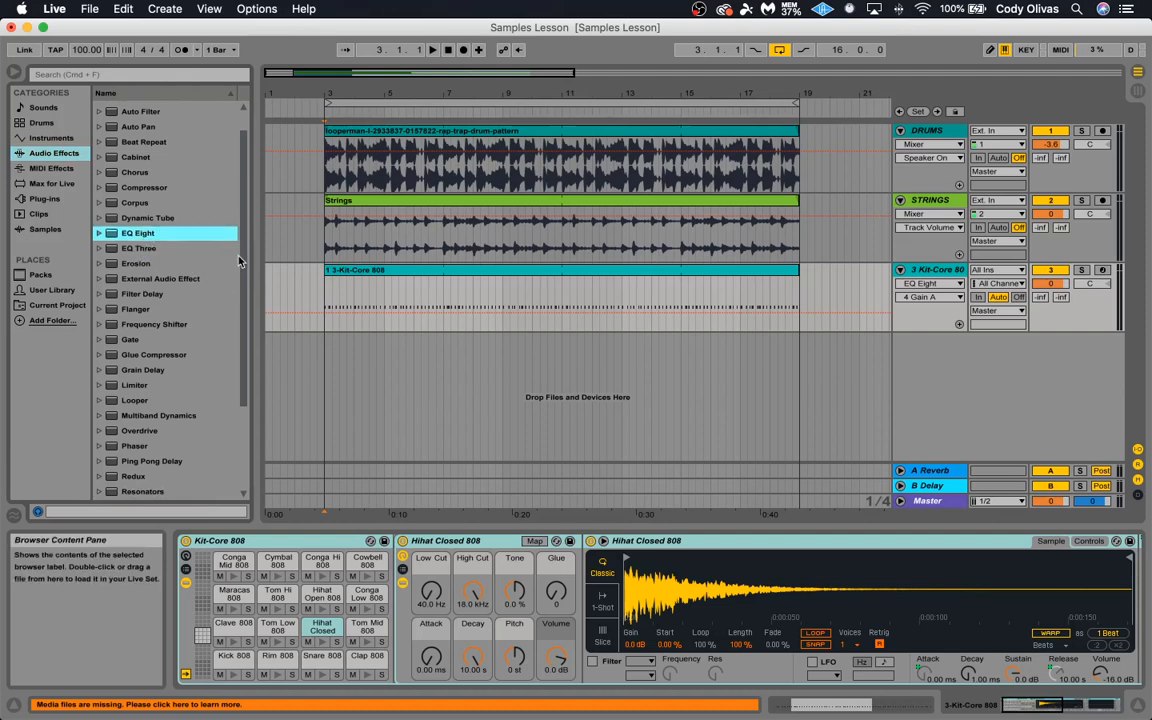
{"action": "left_click", "coordinate": [151, 250]}
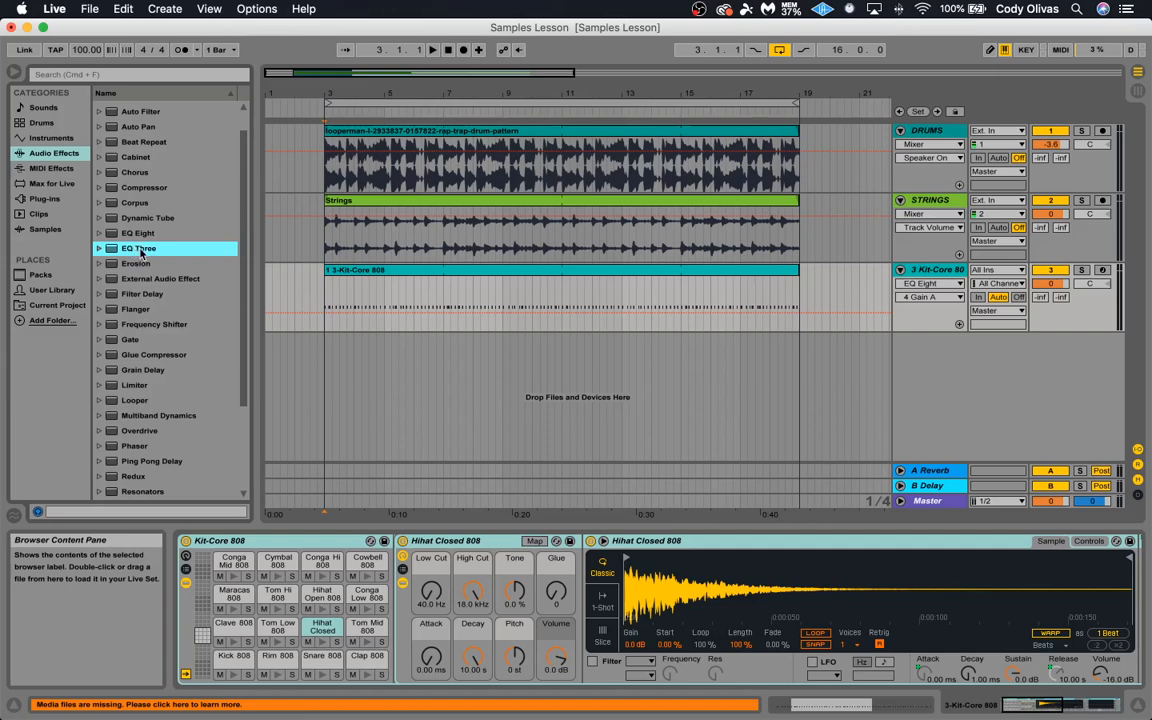
{"action": "left_click", "coordinate": [150, 235]}
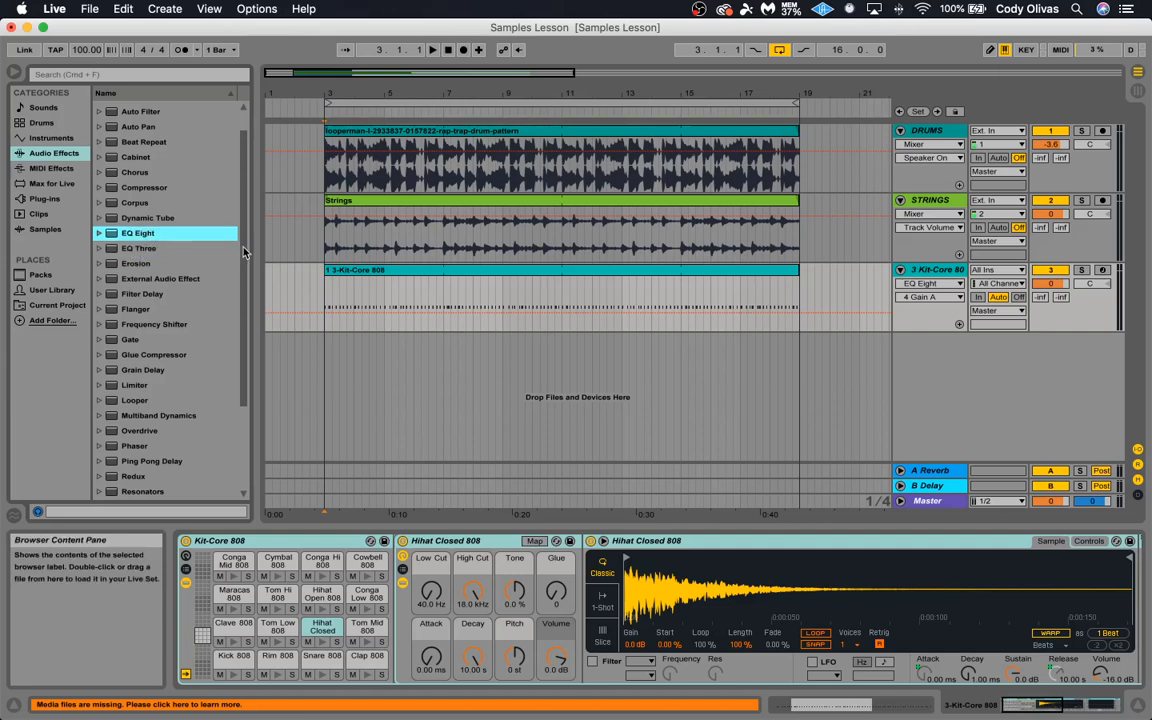
{"action": "scroll", "coordinate": [245, 247], "scroll_direction": "up", "scroll_amount": 1}
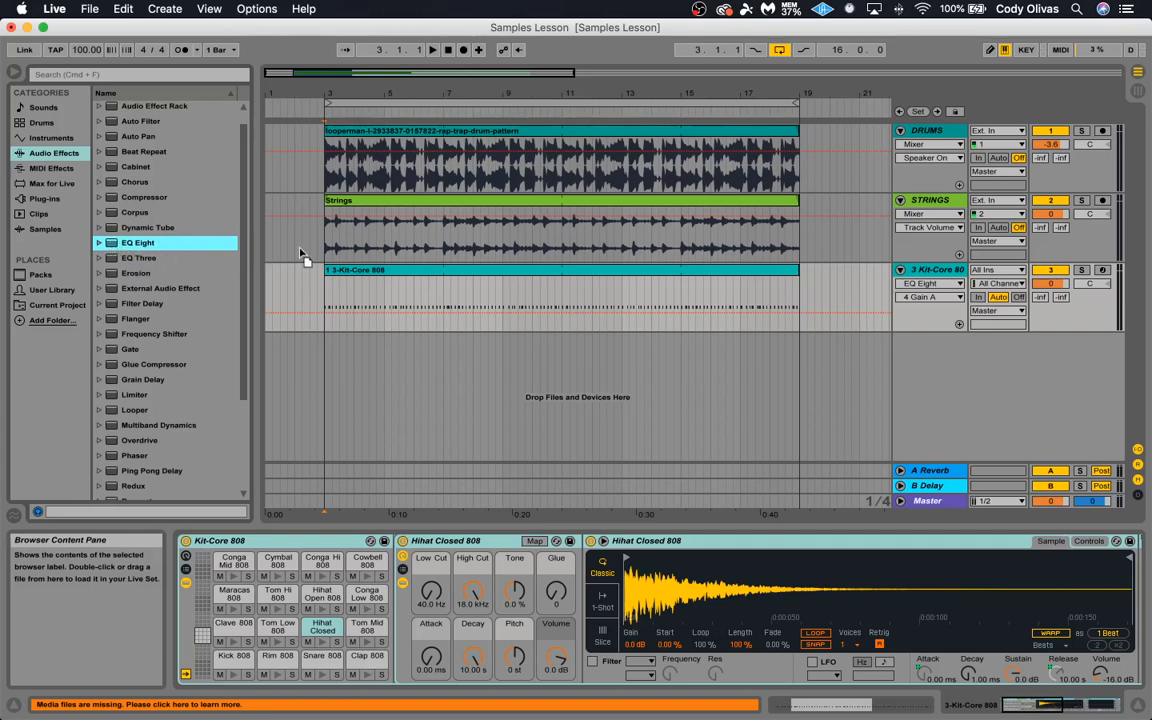
{"action": "left_click_drag", "start_coordinate": [935, 273], "coordinate": [935, 271]}
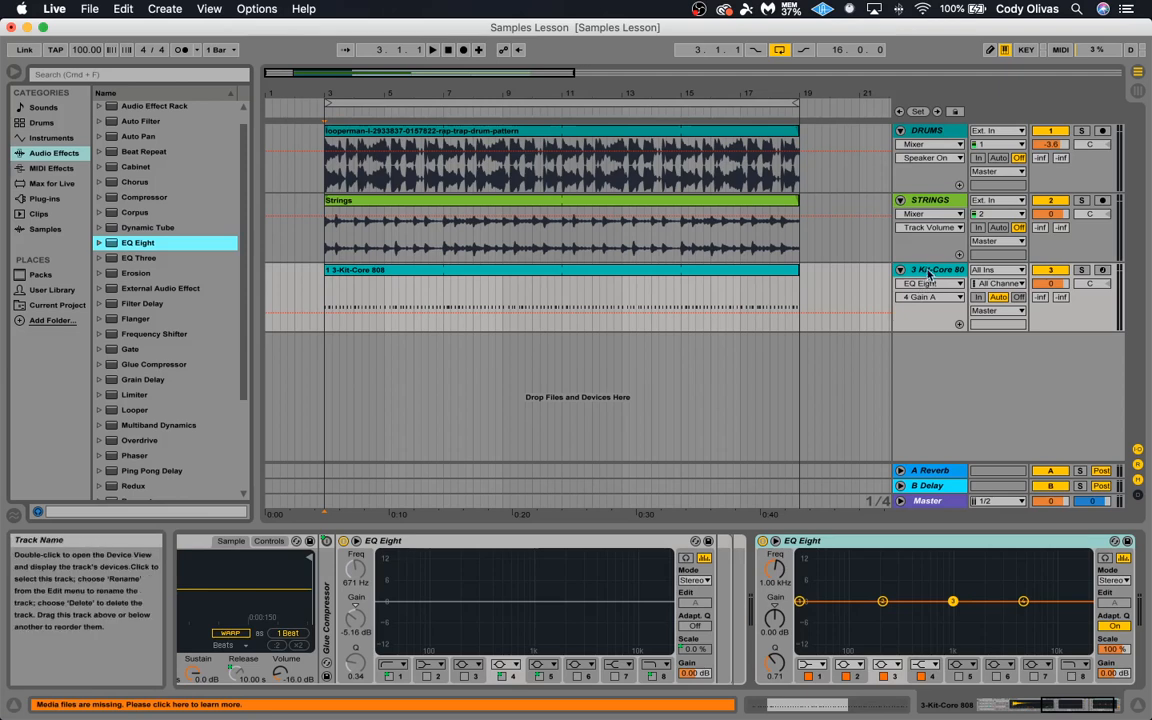
{"action": "left_click", "coordinate": [676, 272]}
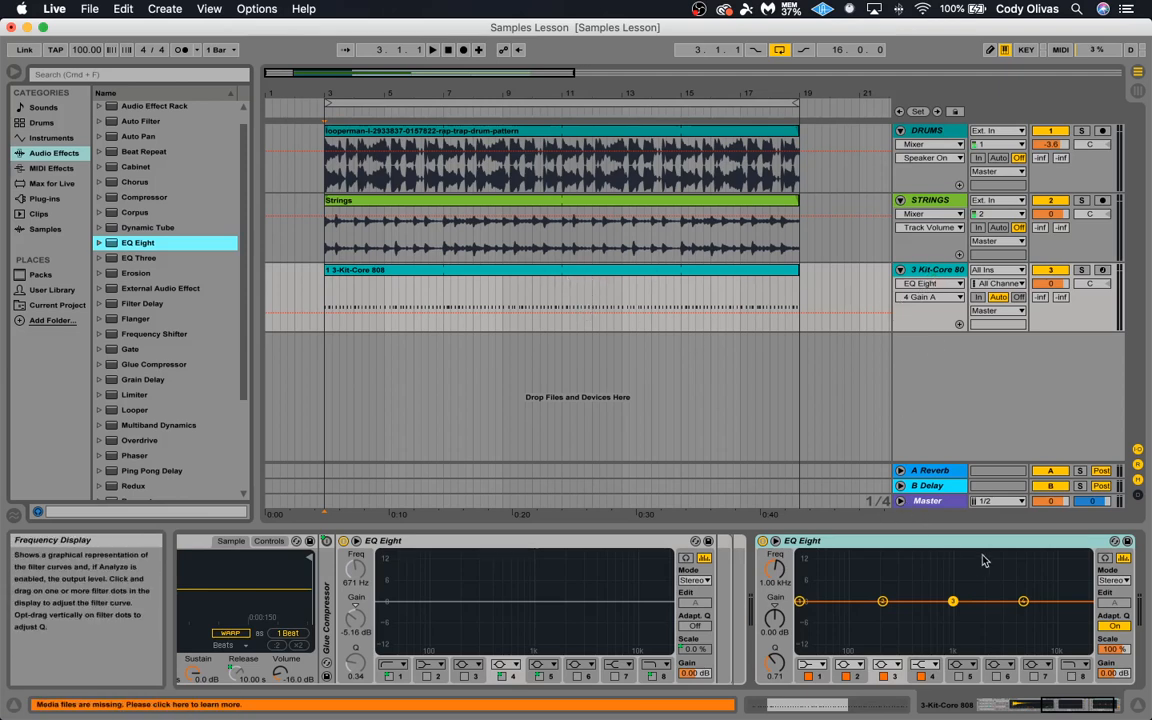
- Try switching filters 5, 6 and 7 of the new EQ Eight on and back off
{"action": "left_click", "coordinate": [972, 583]}
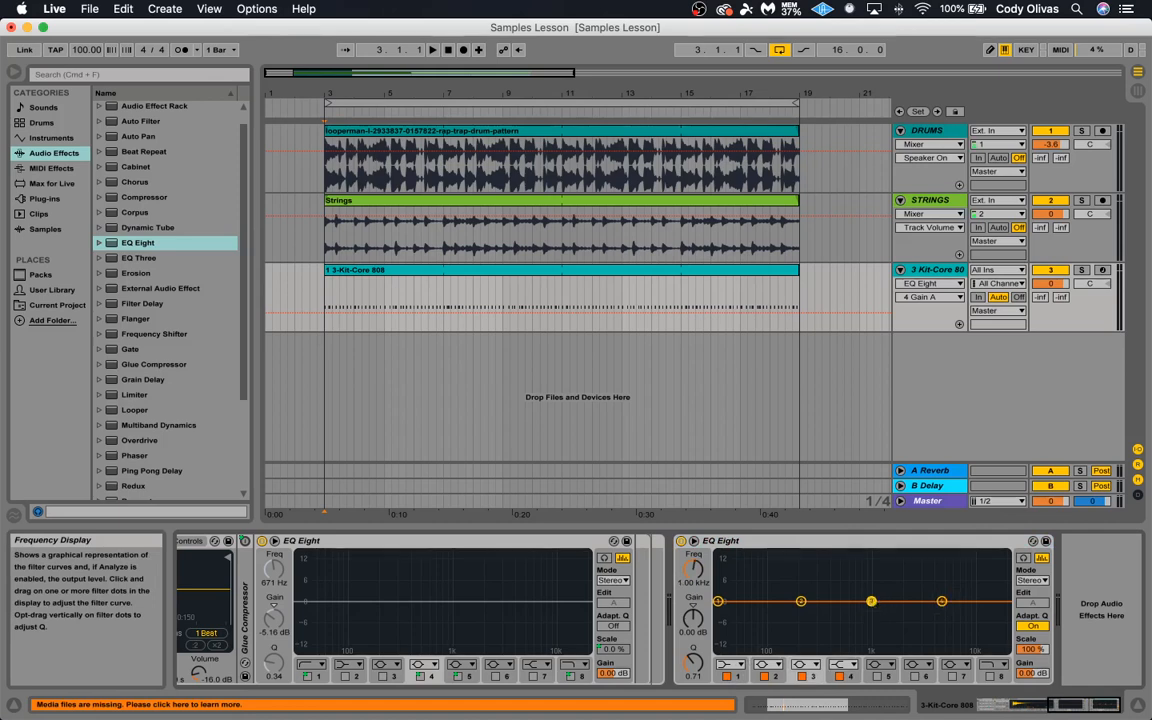
{"action": "left_click", "coordinate": [801, 602]}
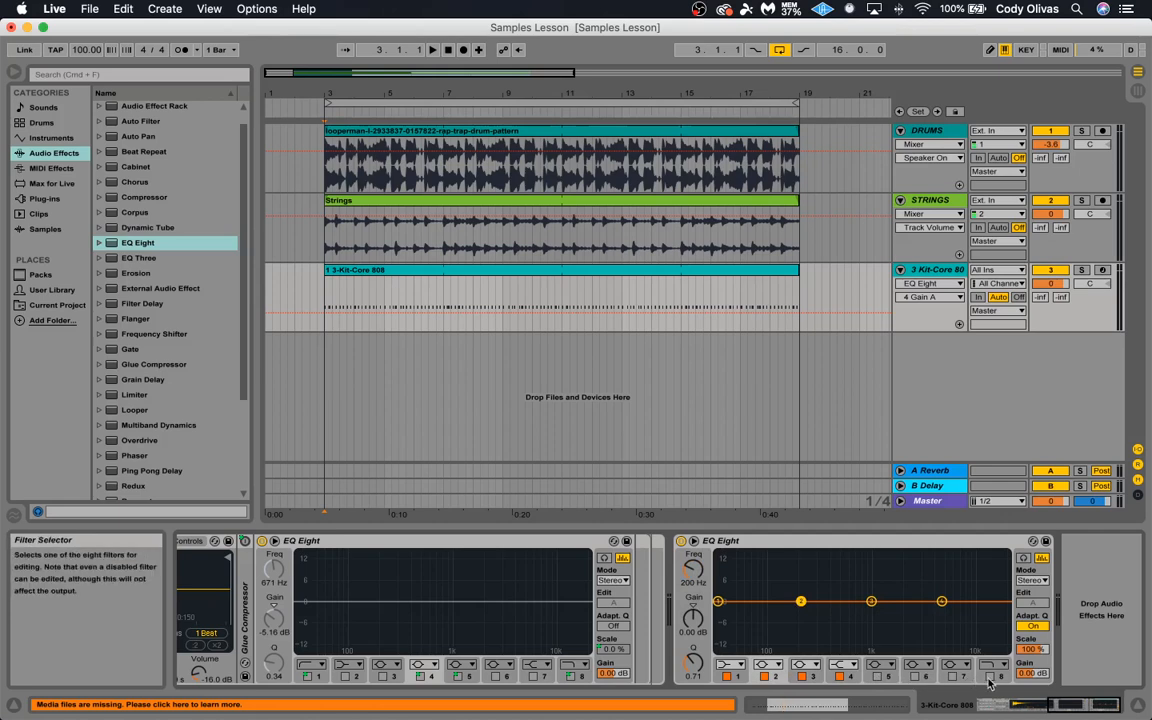
{"action": "left_click", "coordinate": [877, 677]}
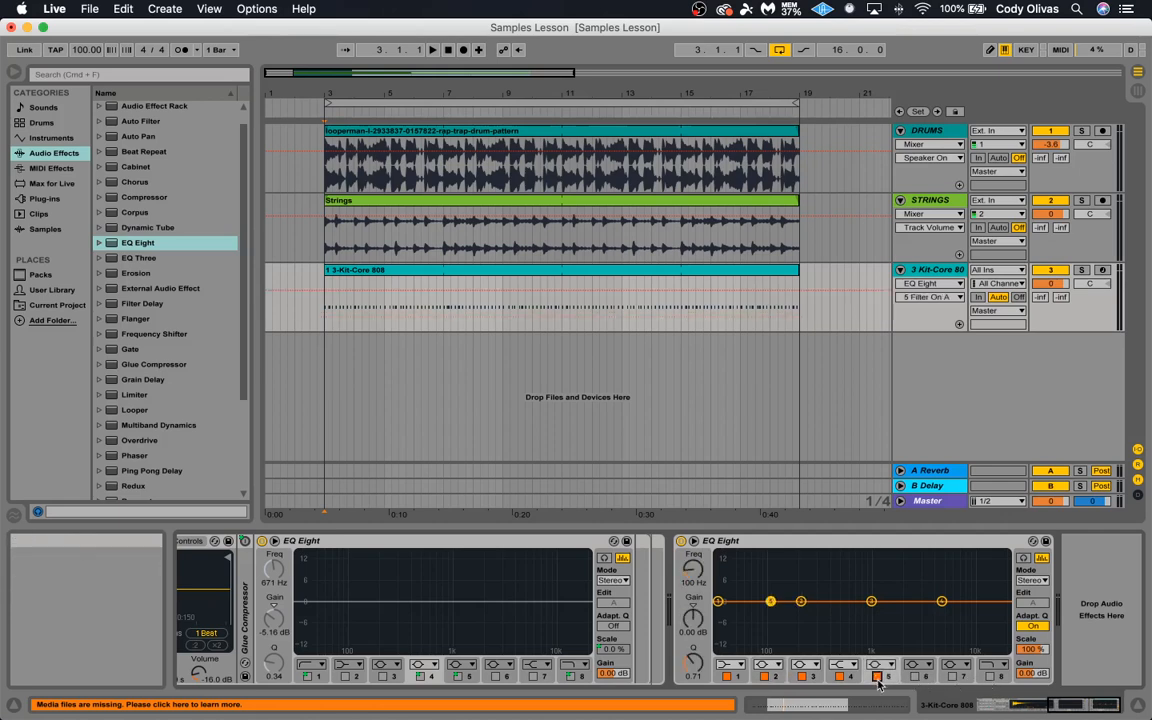
{"action": "left_click", "coordinate": [877, 677]}
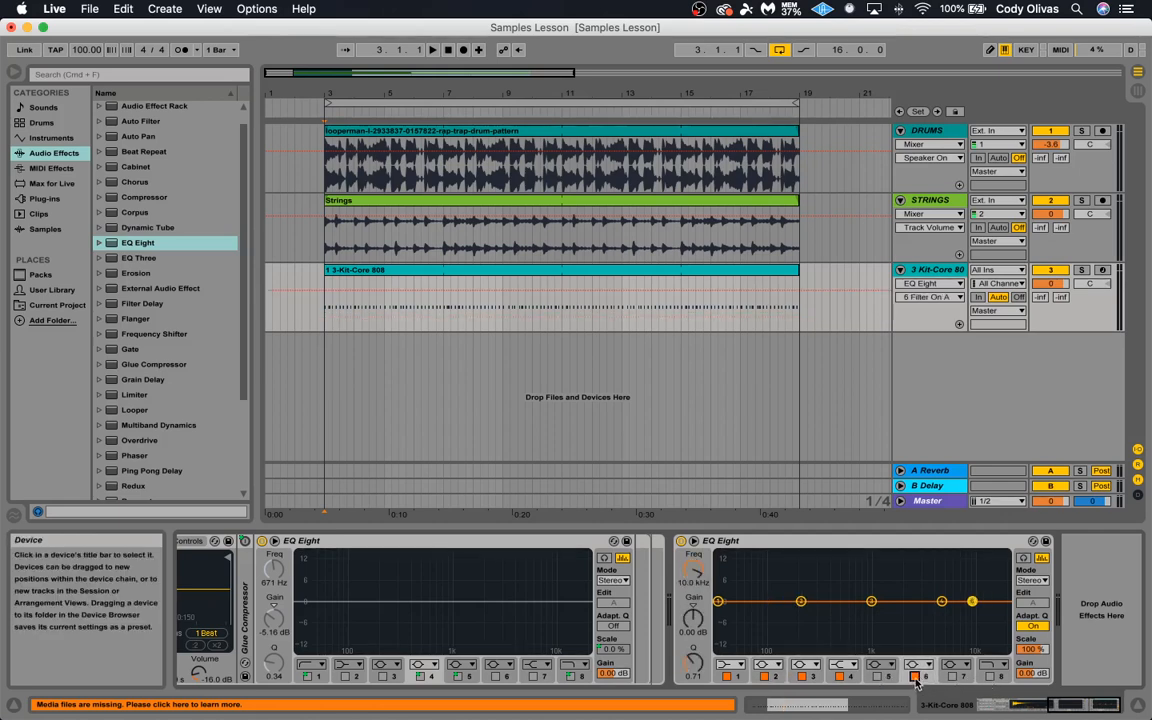
{"action": "left_click", "coordinate": [951, 676]}
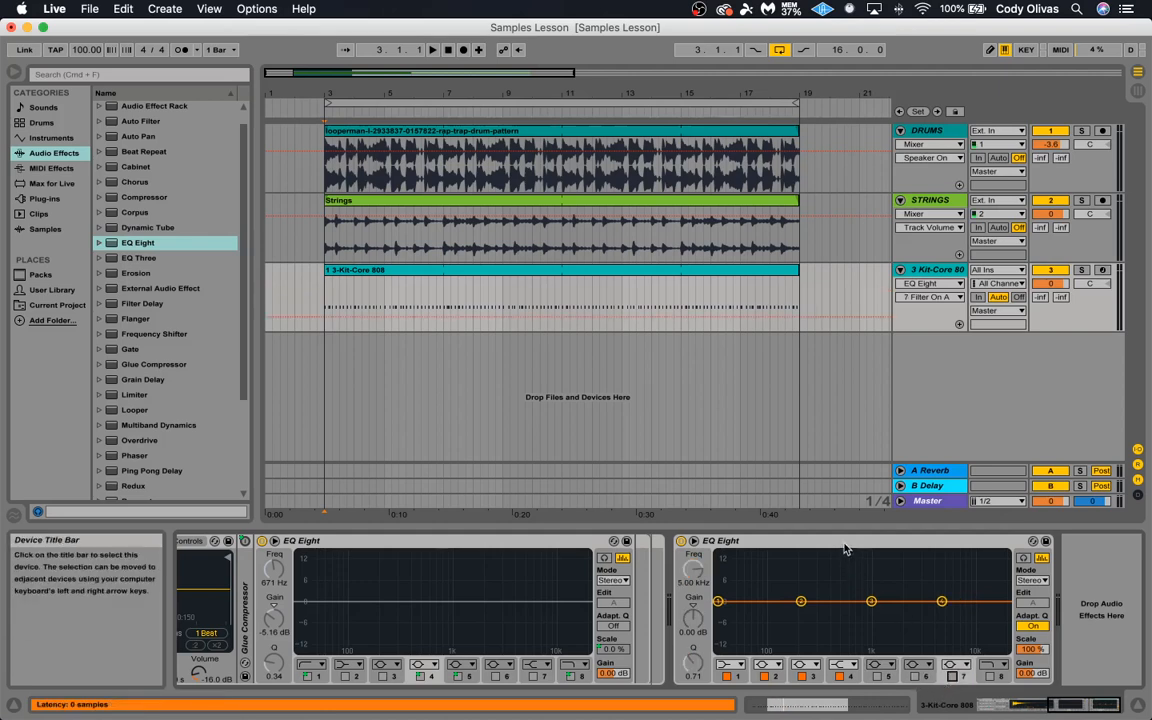
{"action": "left_click", "coordinate": [800, 541]}
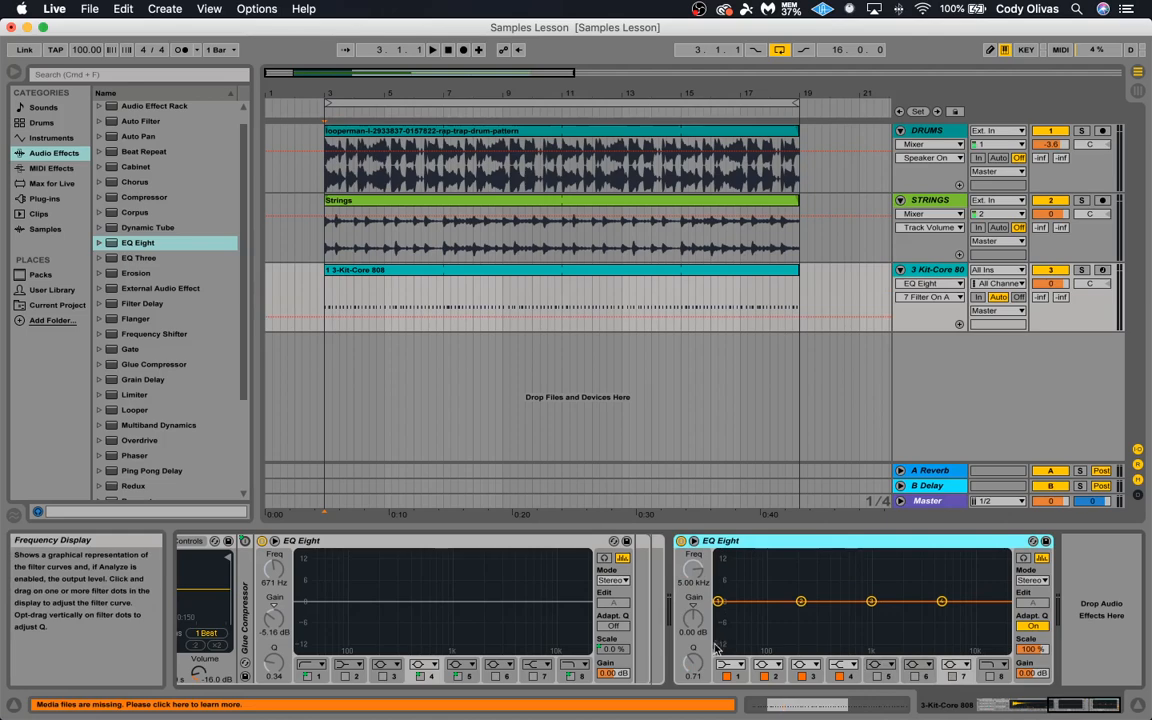
- Expand the new EQ Eight's frequency display and move filter 1 to about 101 Hz, keeping it in low shelf mode
{"action": "left_click", "coordinate": [1023, 557]}
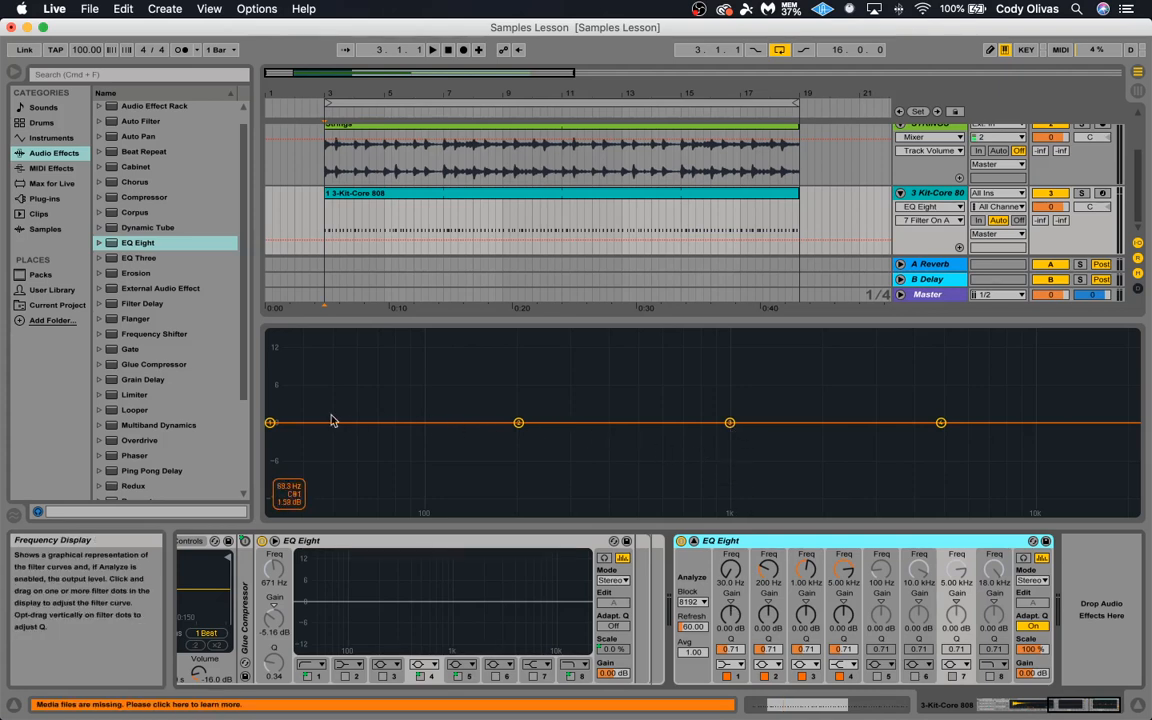
{"action": "left_click_drag", "start_coordinate": [270, 423], "coordinate": [419, 420]}
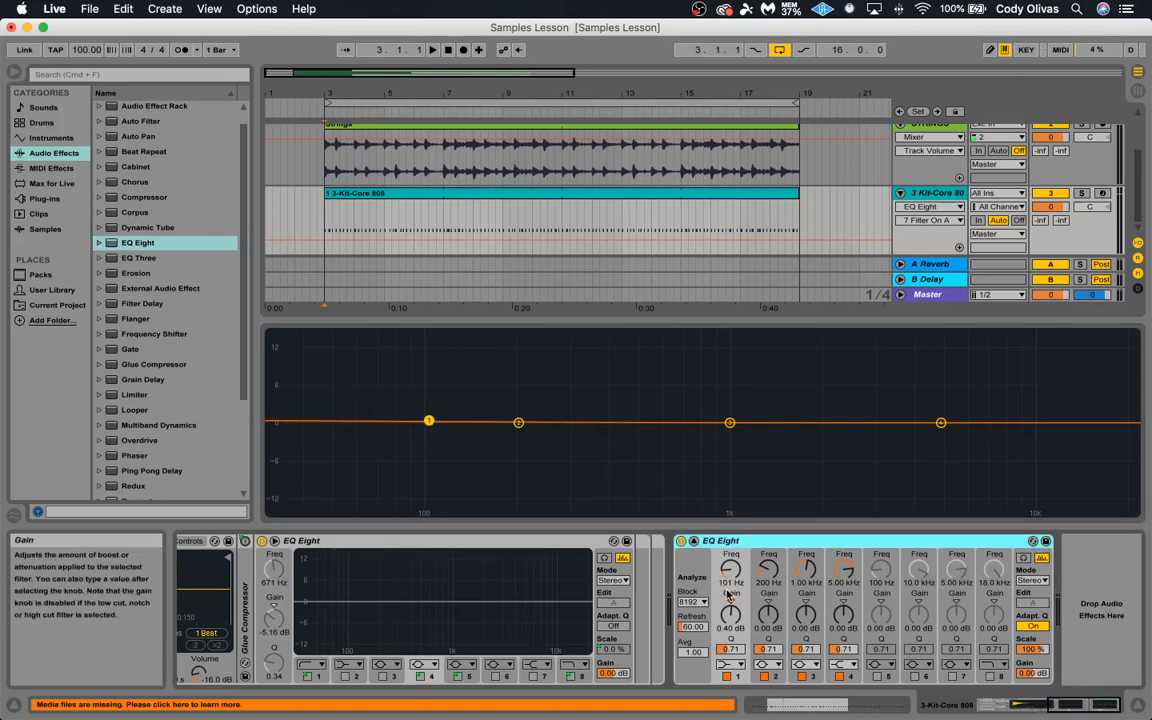
{"action": "left_click", "coordinate": [729, 668]}
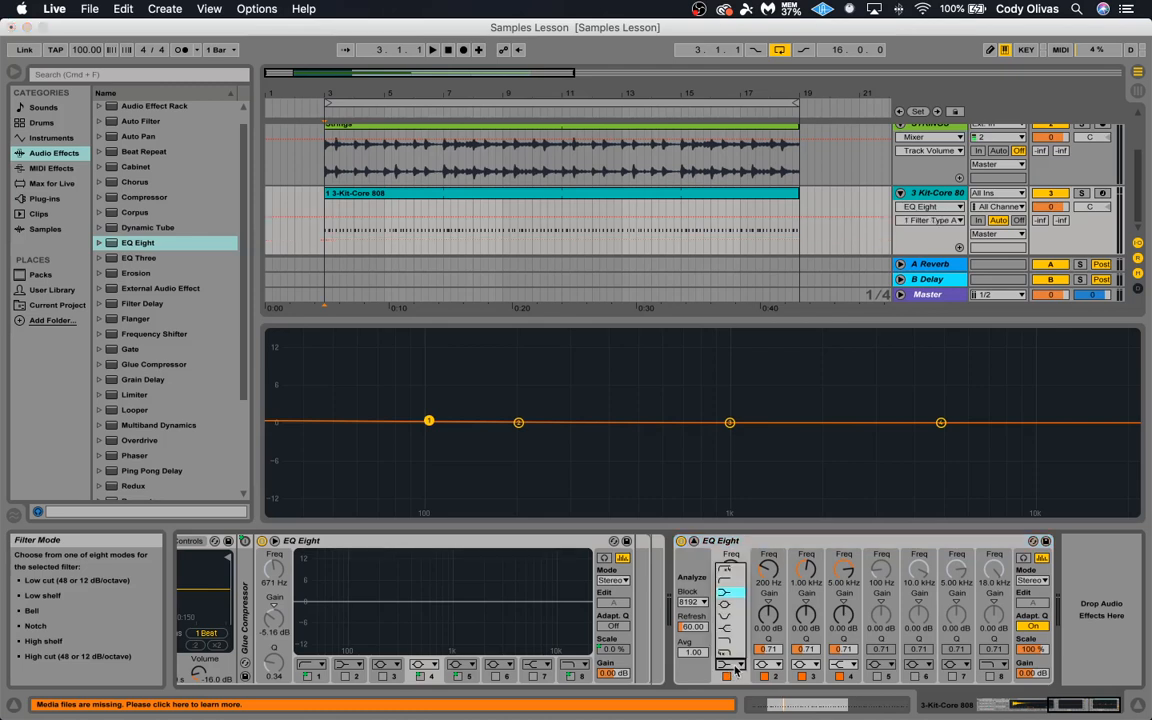
{"action": "left_click", "coordinate": [724, 597]}
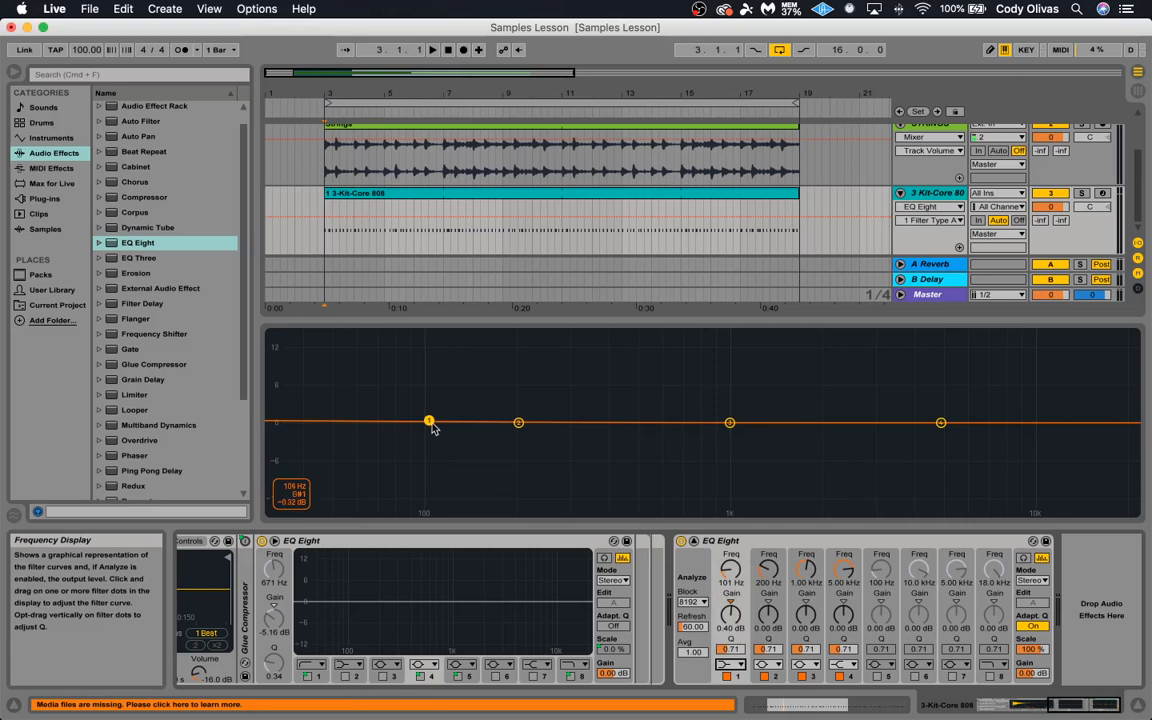
- Sweep filter 1's low shelf gain between about 8 dB and -5.9 dB, ending at about 0.3 dB and 105 Hz
{"action": "left_click_drag", "start_coordinate": [429, 422], "coordinate": [429, 375]}
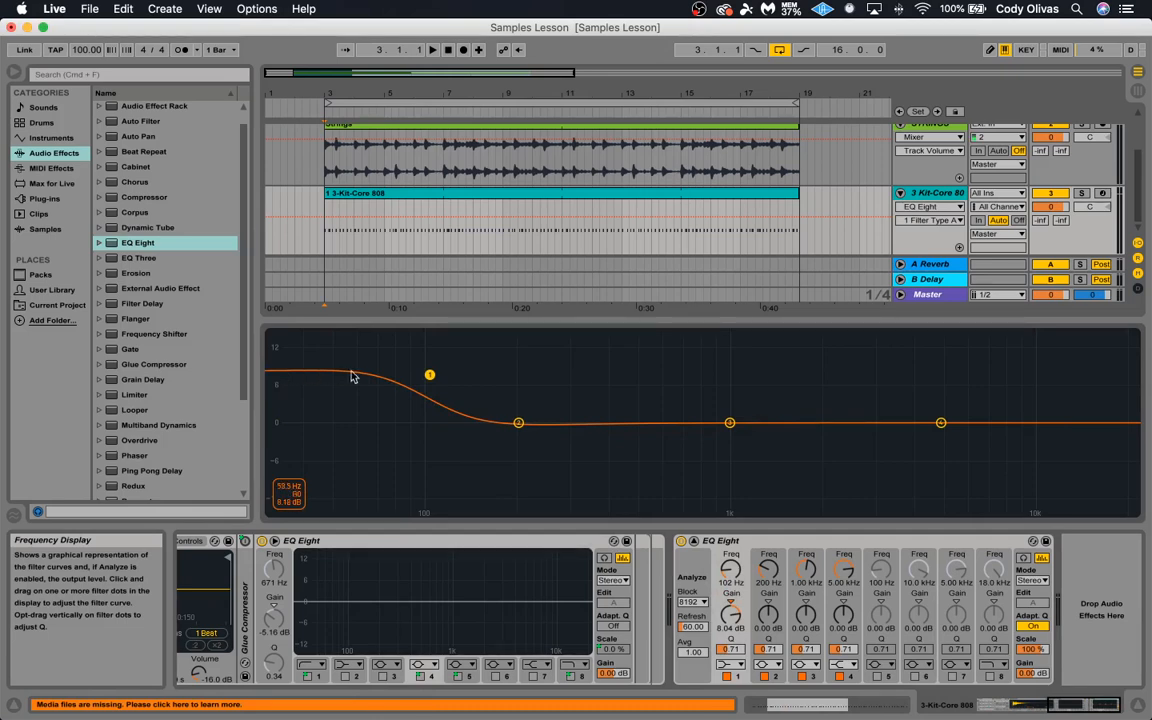
{"action": "left_click_drag", "start_coordinate": [431, 389], "coordinate": [437, 458]}
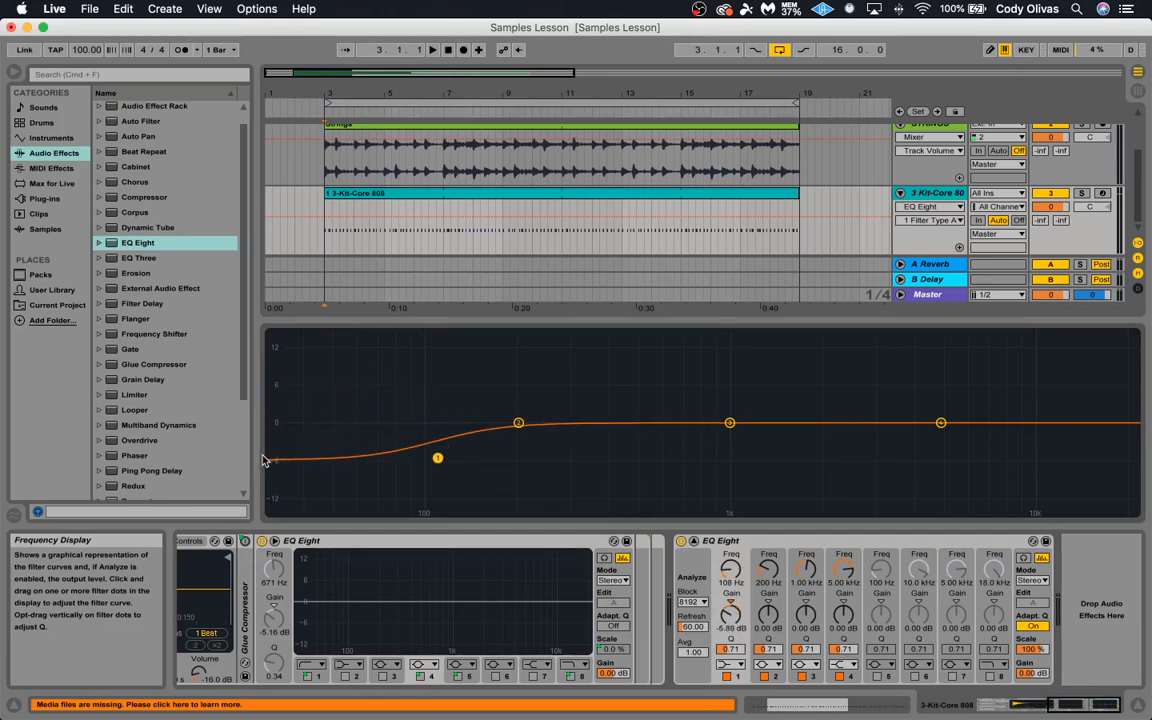
{"action": "left_click_drag", "start_coordinate": [437, 458], "coordinate": [433, 421]}
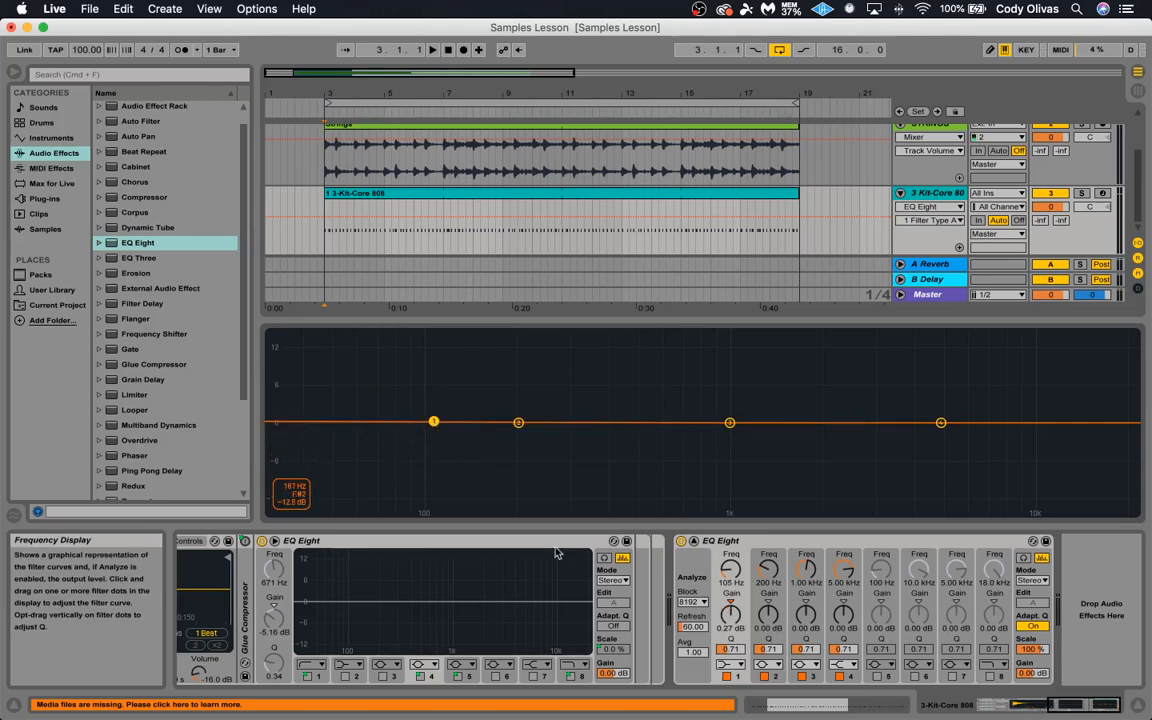
- Change filter 1 to a bell and boost it to about 9.5 dB at 116 Hz
{"action": "left_click", "coordinate": [731, 666]}
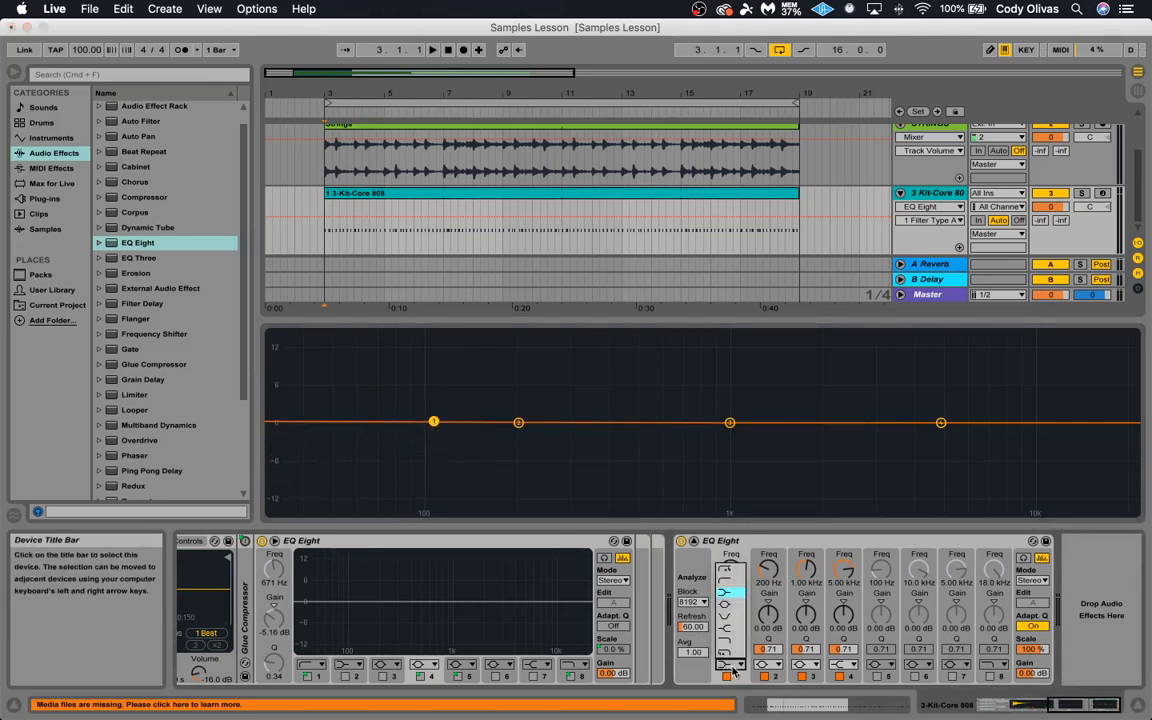
{"action": "left_click", "coordinate": [725, 607]}
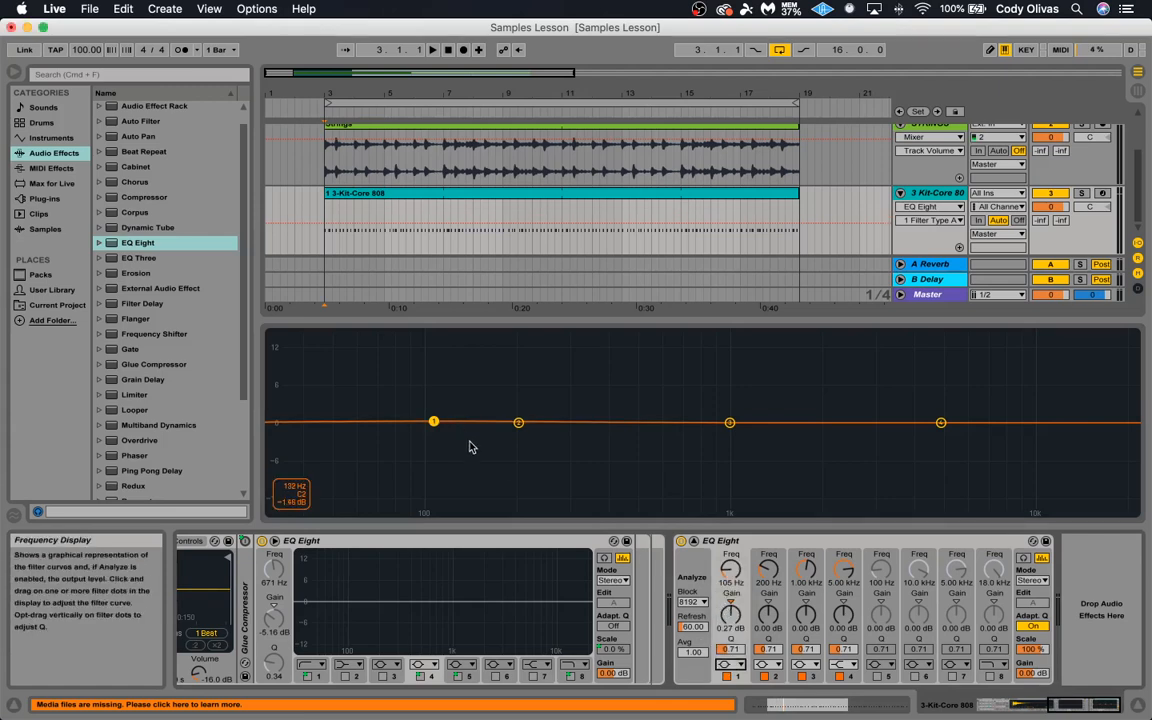
{"action": "left_click_drag", "start_coordinate": [434, 422], "coordinate": [434, 361]}
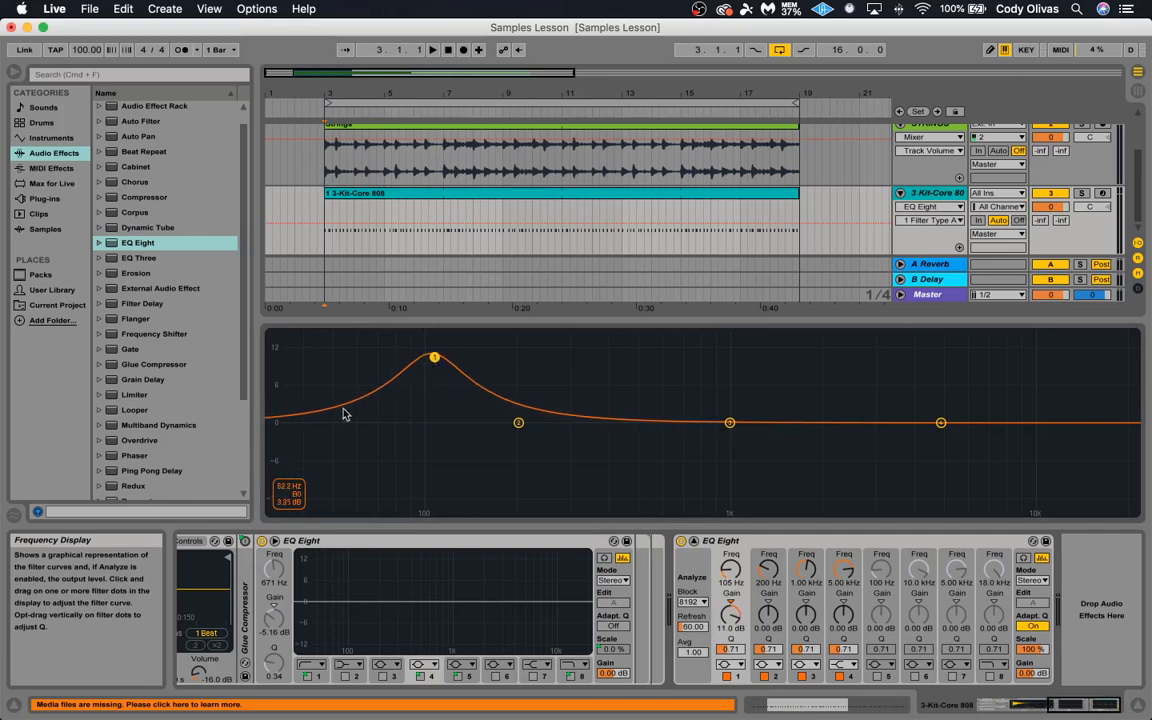
{"action": "left_click_drag", "start_coordinate": [437, 363], "coordinate": [443, 358]}
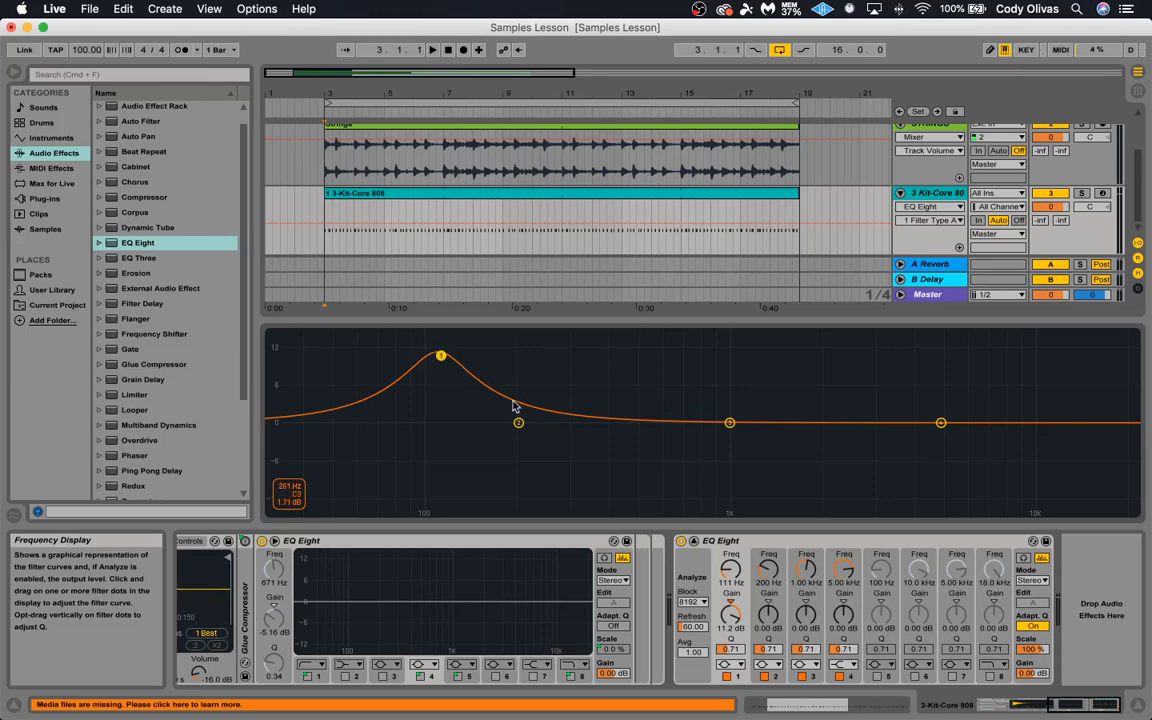
{"action": "left_click_drag", "start_coordinate": [441, 358], "coordinate": [451, 357]}
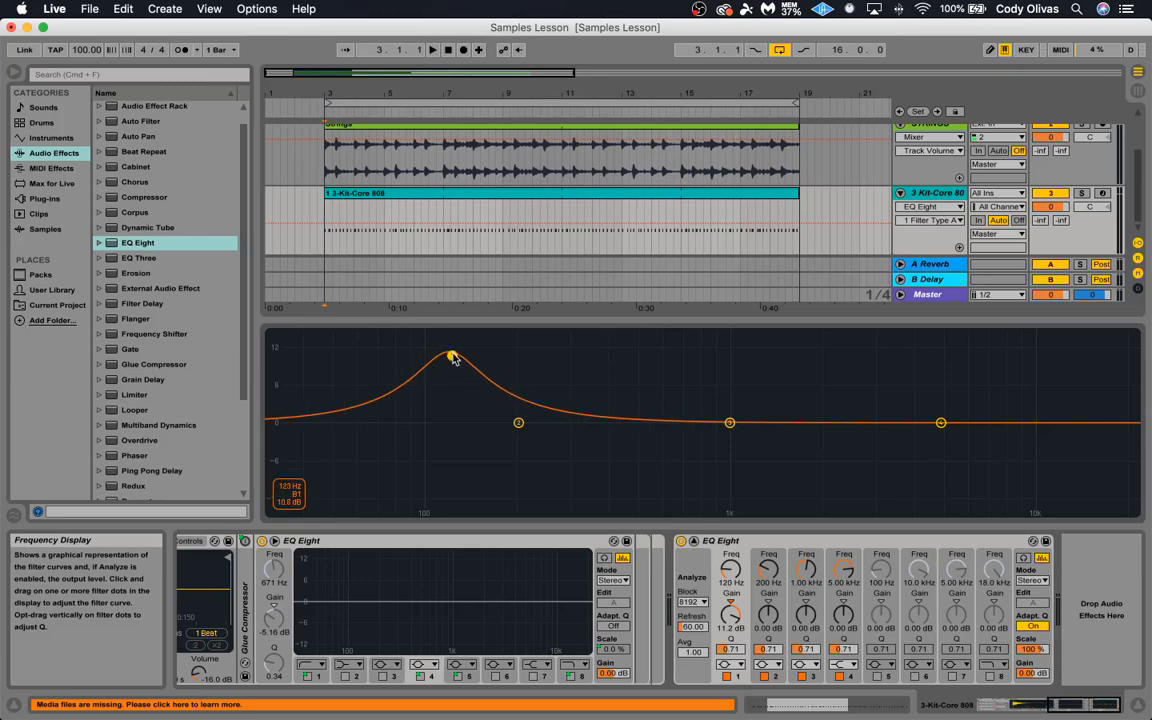
{"action": "mouse_move", "coordinate": [452, 358]}
{"action": "left_mouse_down"}
{"action": "mouse_move", "coordinate": [452, 478]}
{"action": "mouse_move", "coordinate": [460, 374]}
{"action": "mouse_move", "coordinate": [447, 367]}
{"action": "left_mouse_up"}
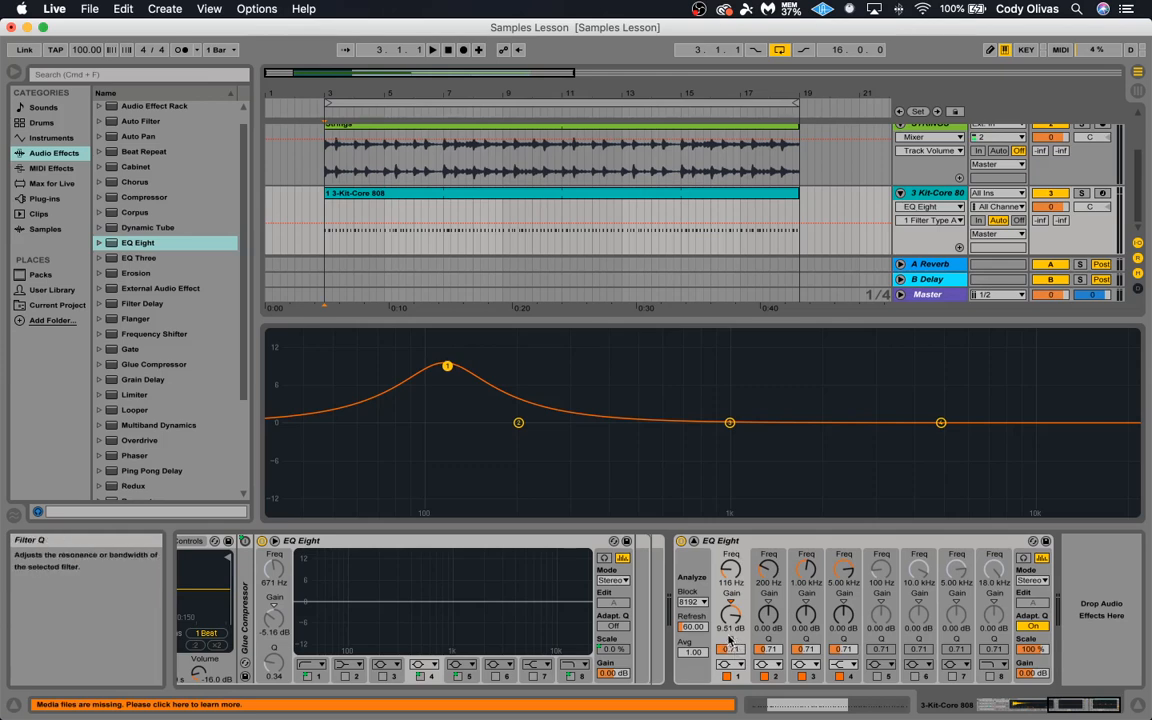
- Raise filter 1's bell to about 12.6 dB at 126 Hz and try narrow and wide Q values, ending at 3.28
{"action": "left_click_drag", "start_coordinate": [731, 651], "coordinate": [731, 522]}
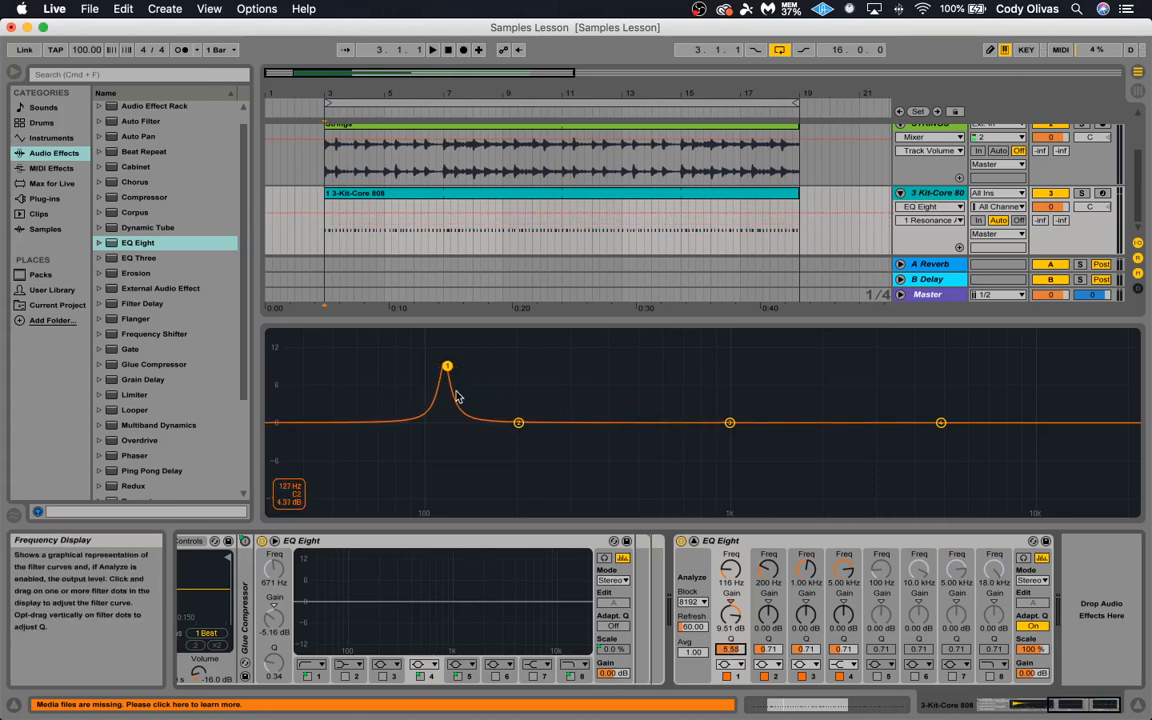
{"action": "mouse_move", "coordinate": [447, 366]}
{"action": "left_mouse_down"}
{"action": "mouse_move", "coordinate": [442, 347]}
{"action": "mouse_move", "coordinate": [456, 346]}
{"action": "left_mouse_up"}
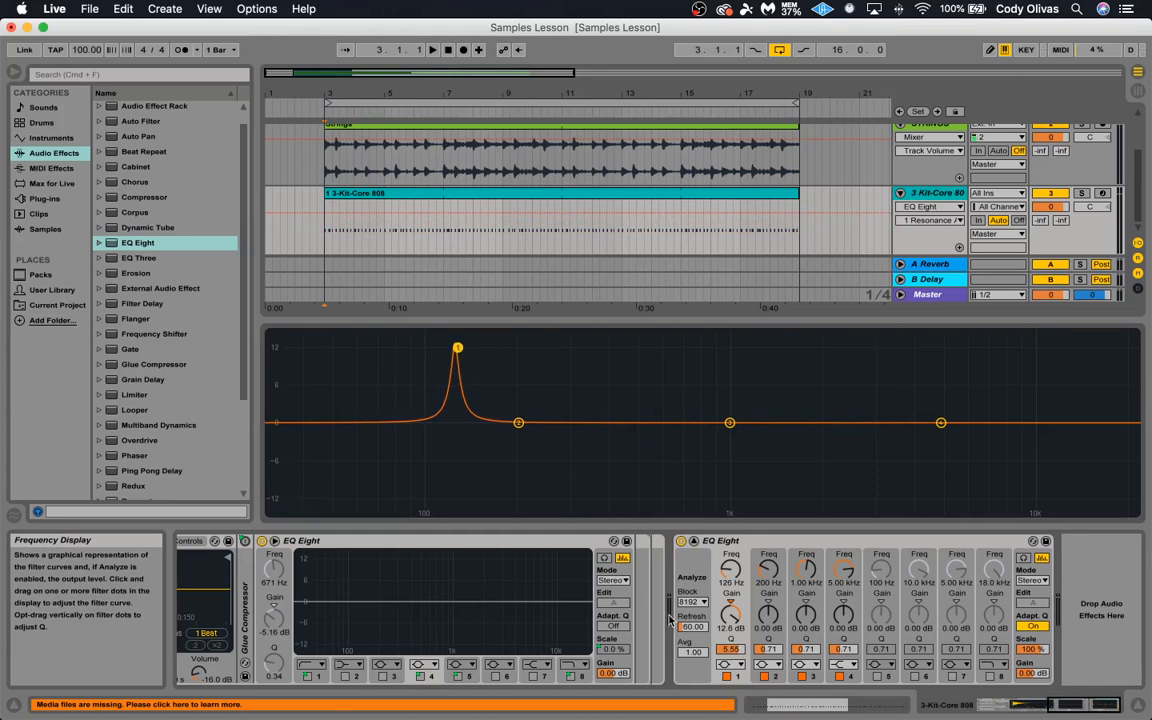
{"action": "left_click_drag", "start_coordinate": [731, 649], "coordinate": [731, 712]}
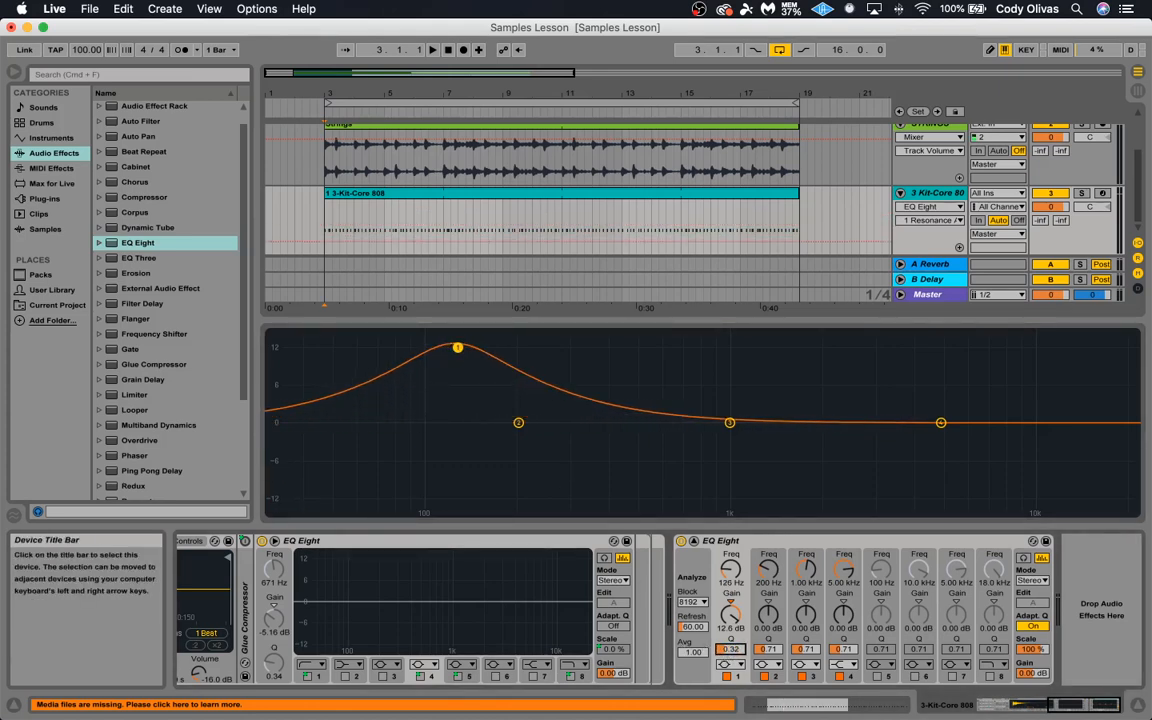
{"action": "left_click_drag", "start_coordinate": [731, 649], "coordinate": [731, 585]}
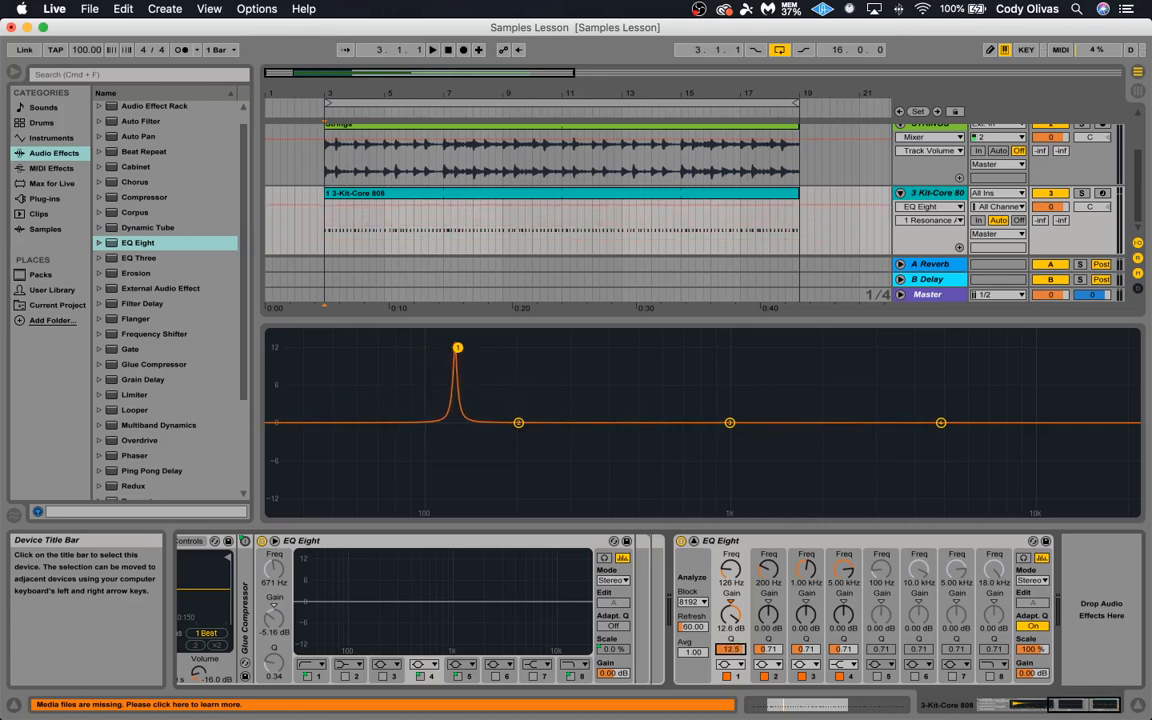
{"action": "left_click_drag", "start_coordinate": [731, 649], "coordinate": [731, 672]}
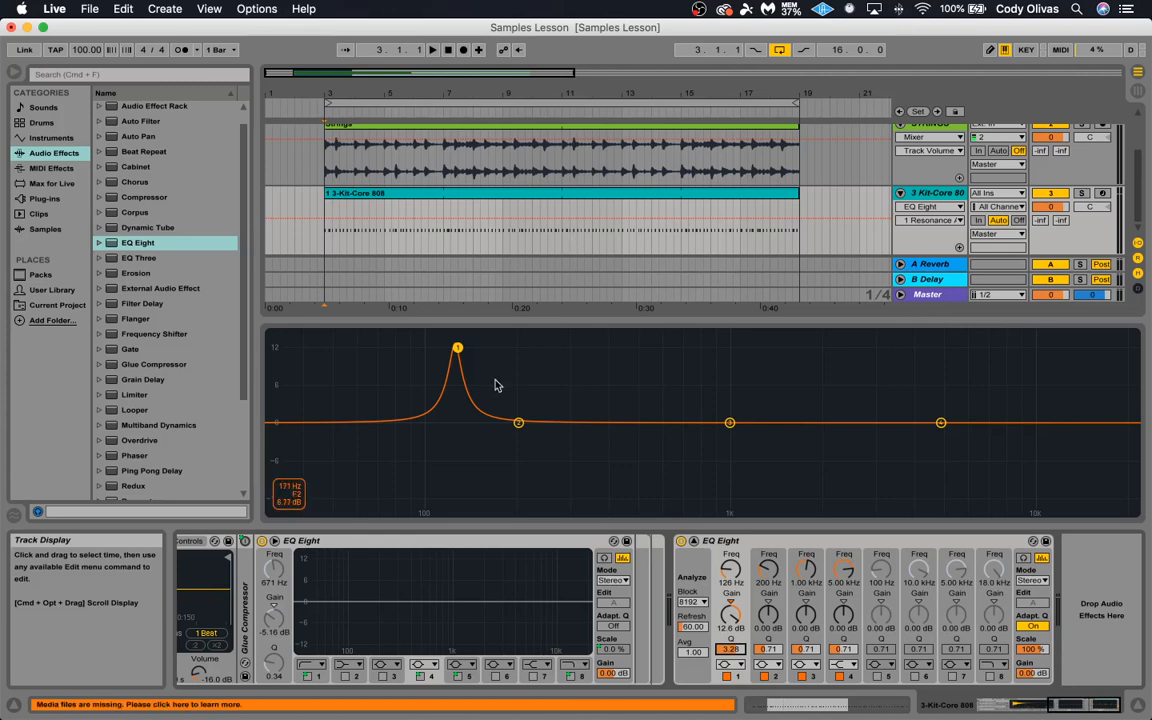
- Flatten filter 1 to 0 dB at about 54 Hz and play the arrangement from bar 3
{"action": "left_click_drag", "start_coordinate": [457, 347], "coordinate": [347, 425]}
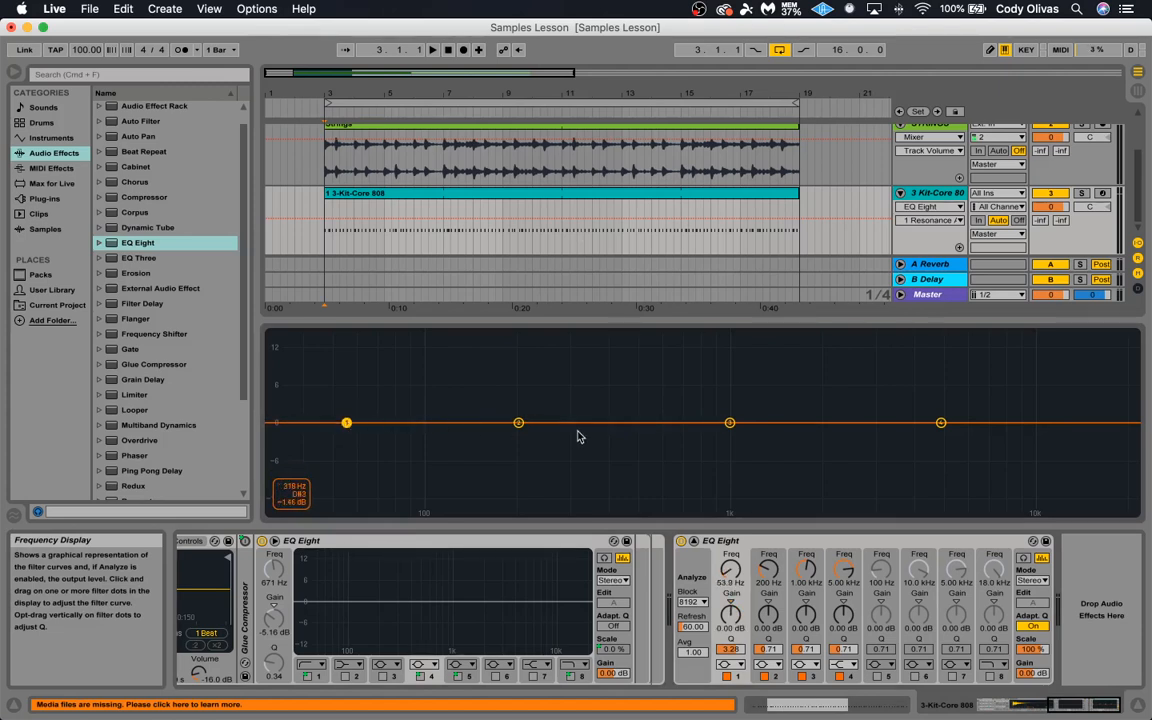
{"action": "left_click", "coordinate": [323, 244]}
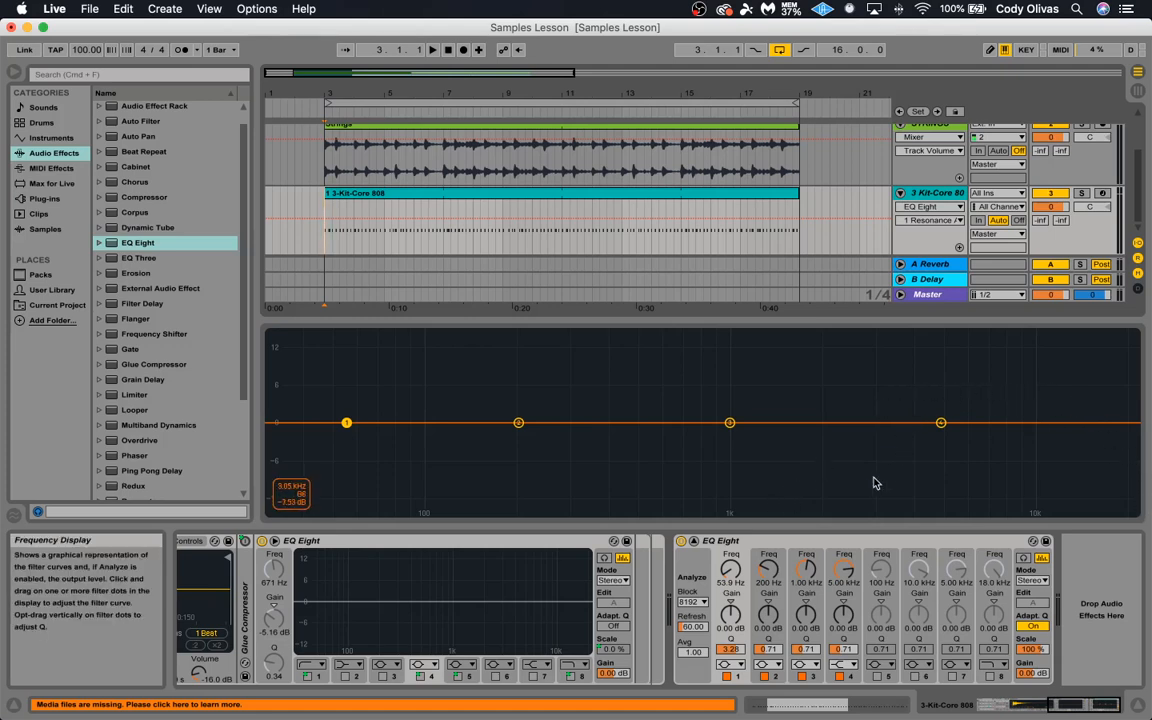
{"action": "key", "text": "space"}
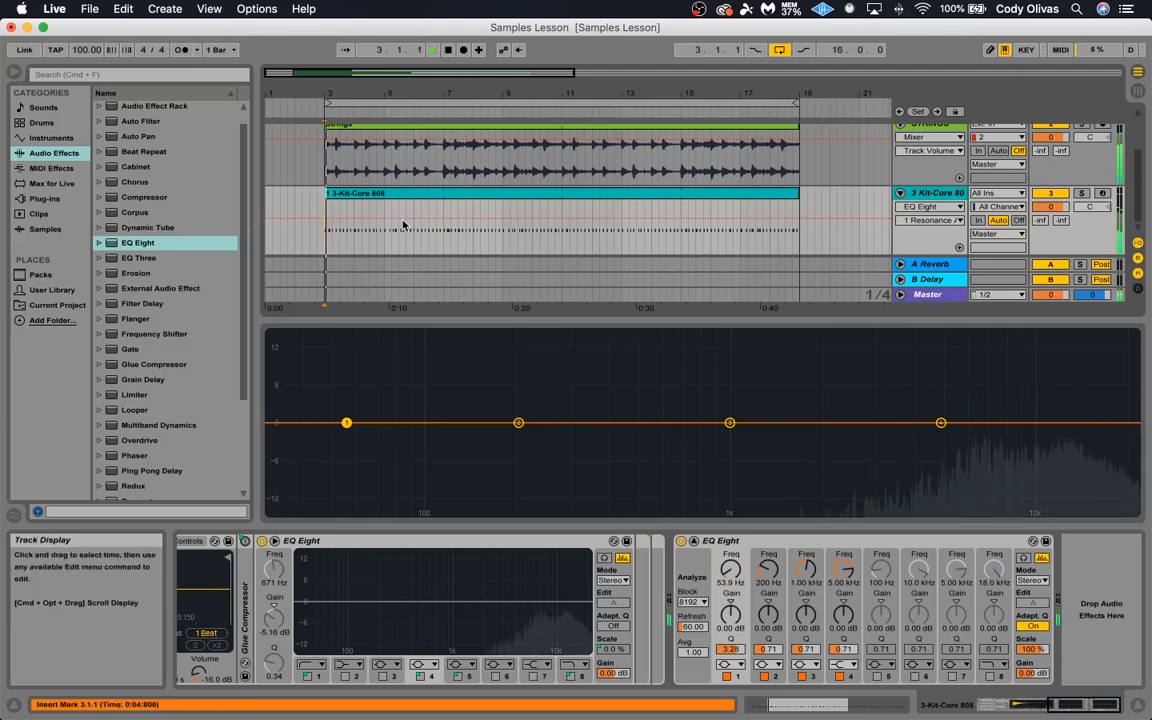
- Solo the 3 Kit-Core 808 track and move filter 1's nearly flat bell to about 96 Hz
{"action": "left_click", "coordinate": [1081, 193]}
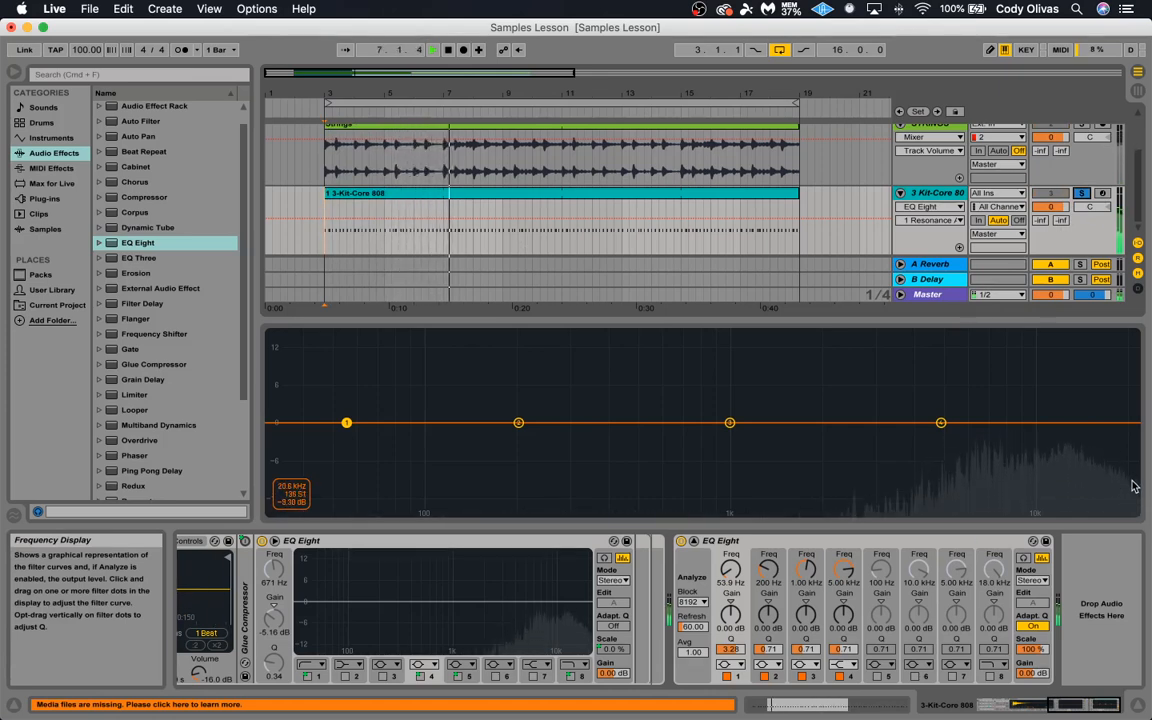
{"action": "left_click_drag", "start_coordinate": [348, 423], "coordinate": [384, 425]}
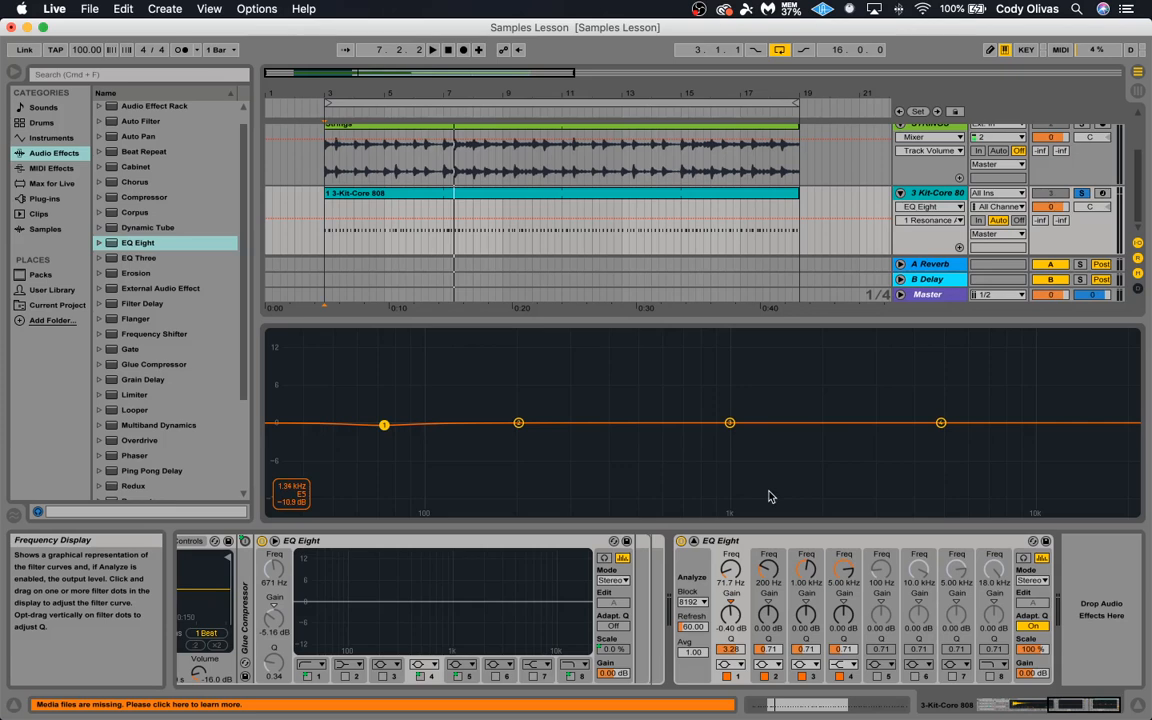
{"action": "left_click_drag", "start_coordinate": [384, 424], "coordinate": [422, 424]}
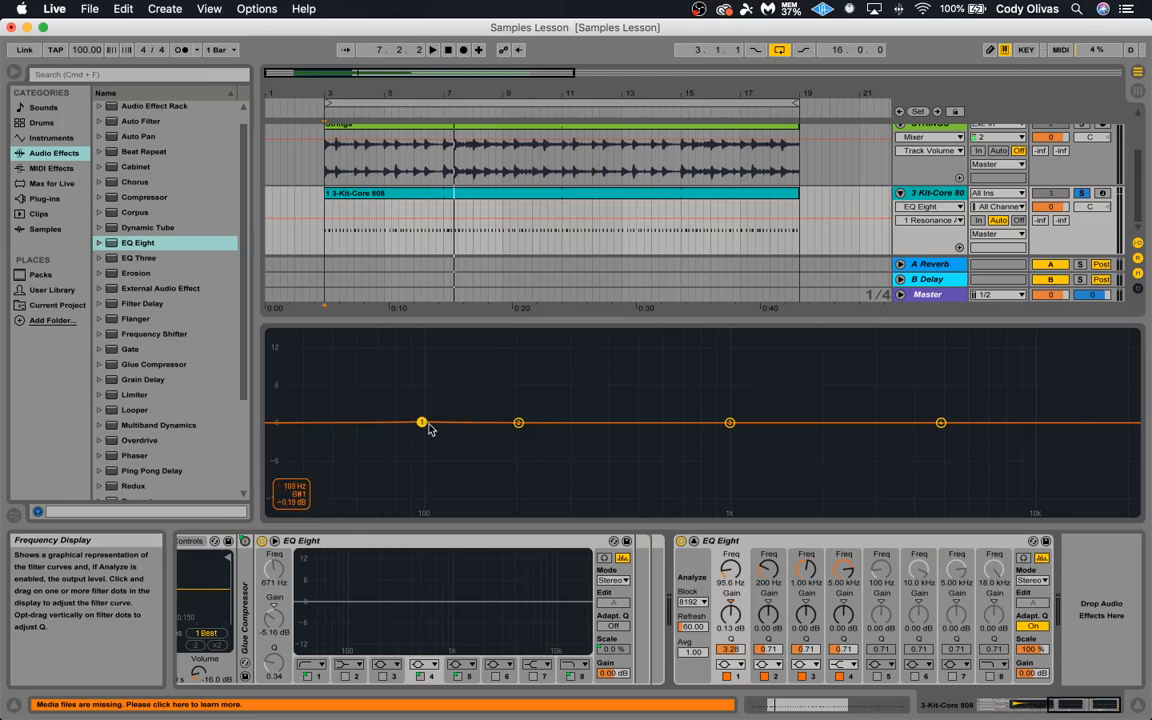
- Change filter 1 to the gentler low cut and set it to about 106 Hz with a Q of 0.82
{"action": "left_click", "coordinate": [736, 665]}
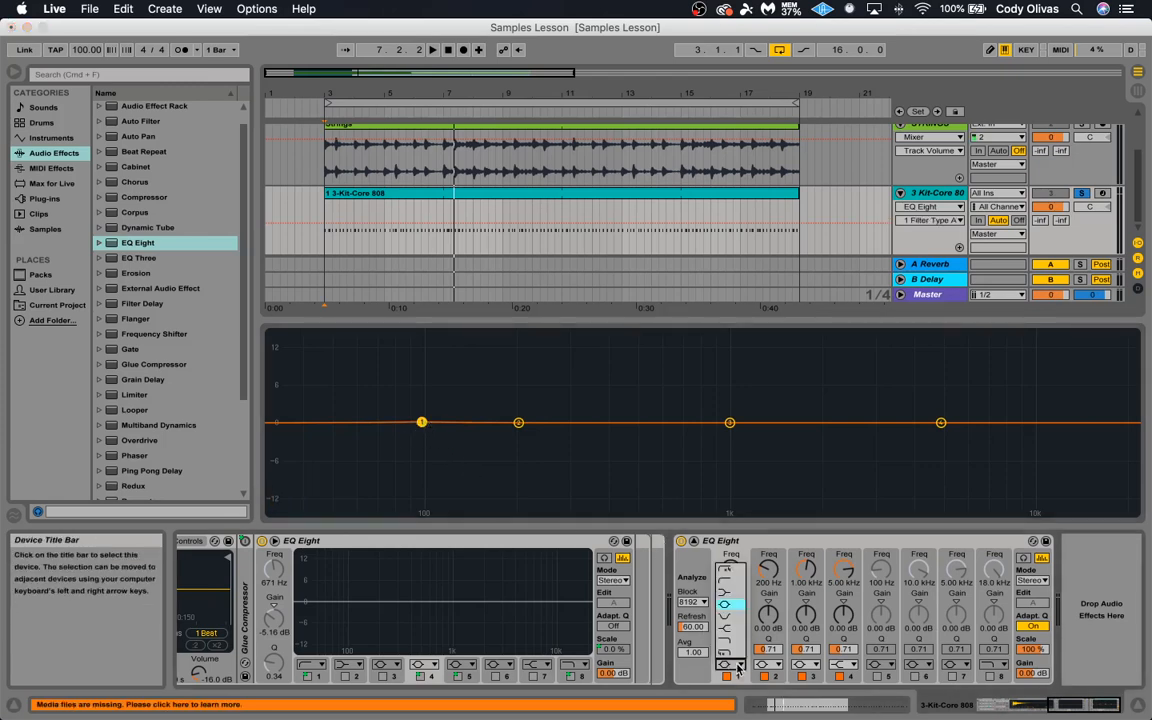
{"action": "left_click", "coordinate": [727, 583]}
{"action": "left_click_drag", "start_coordinate": [421, 391], "coordinate": [435, 439]}
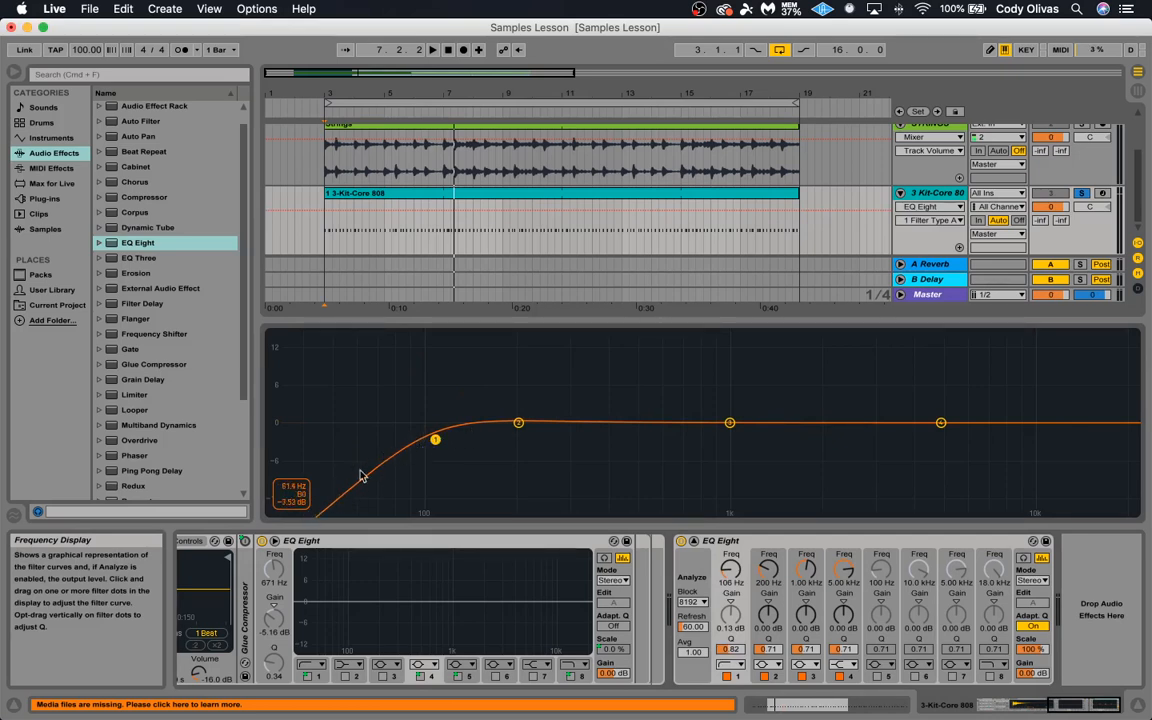
- Sweep filter 1's low cut between about 197 Hz and 1.02 kHz, ending at about 617 Hz
{"action": "left_click_drag", "start_coordinate": [435, 441], "coordinate": [517, 442]}
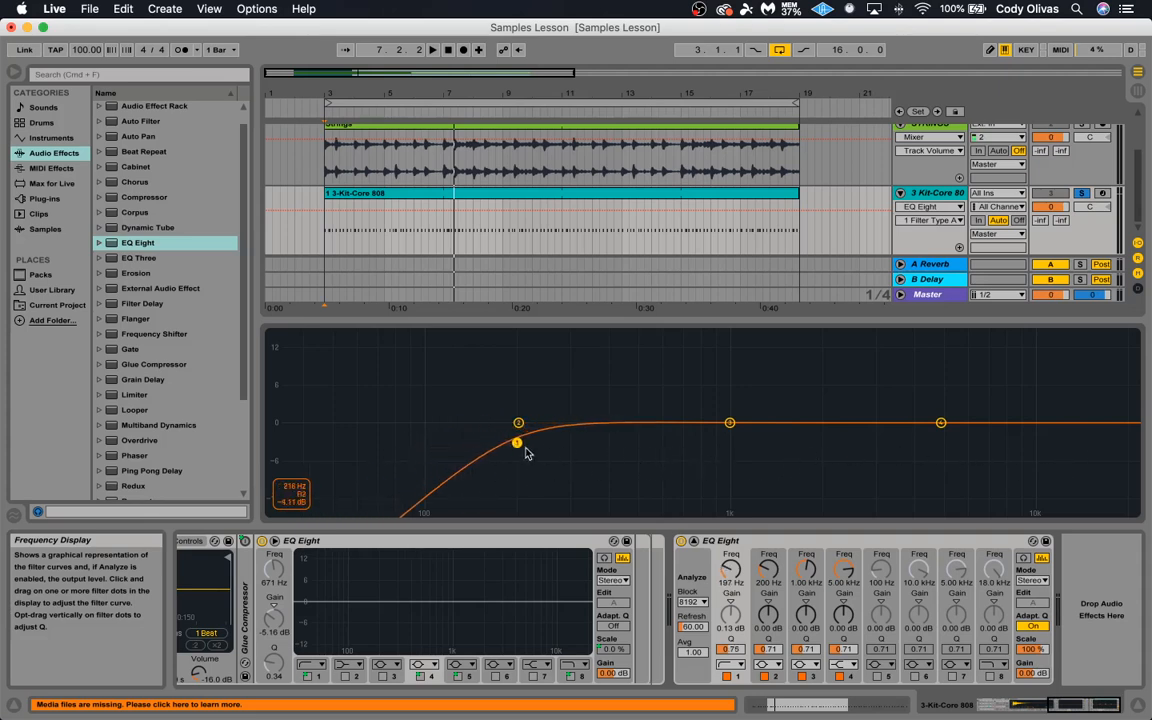
{"action": "left_click_drag", "start_coordinate": [517, 442], "coordinate": [702, 441]}
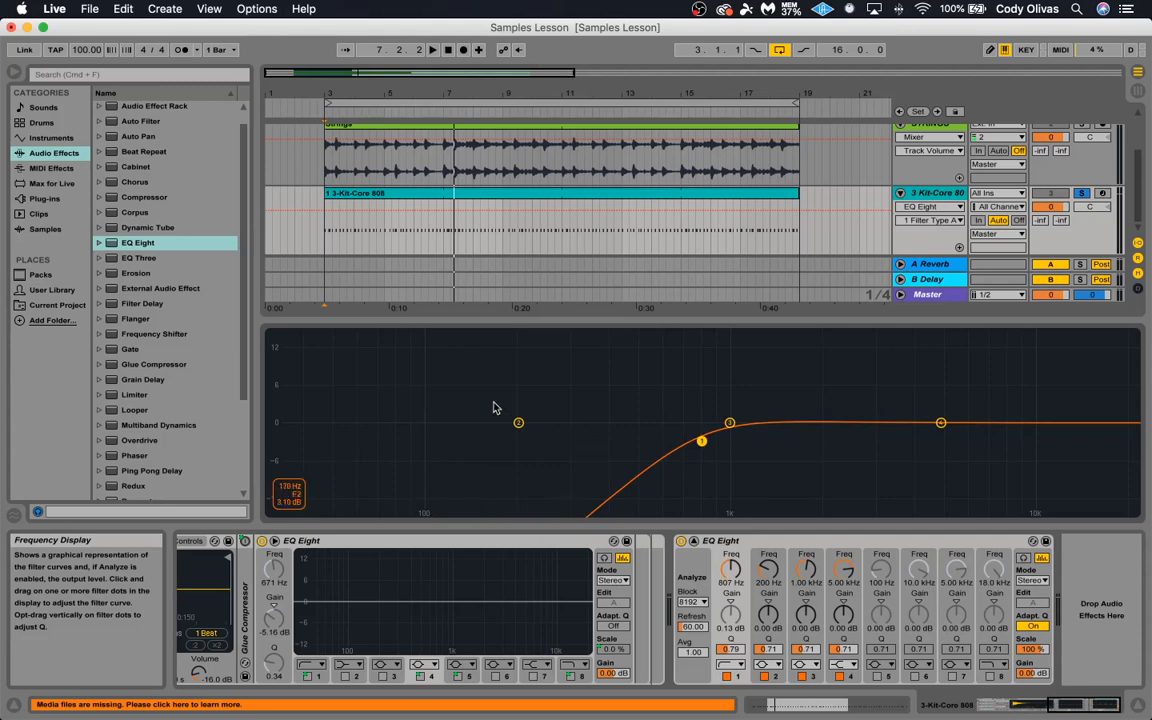
{"action": "left_click_drag", "start_coordinate": [702, 441], "coordinate": [617, 445]}
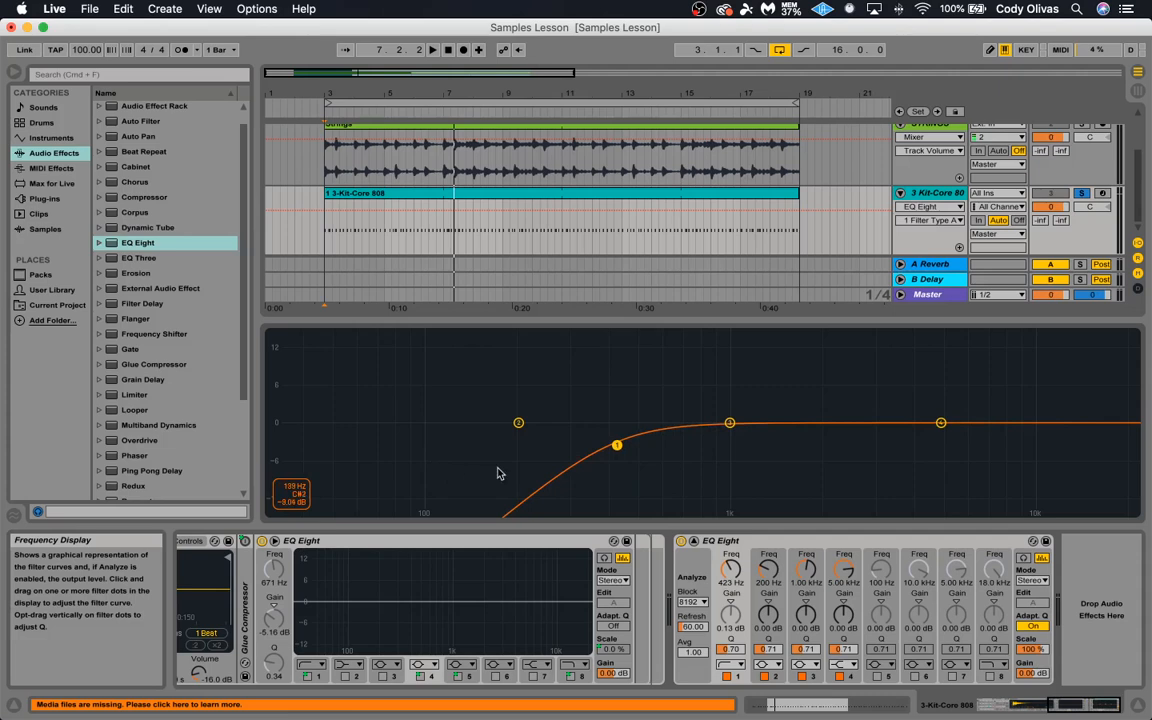
{"action": "left_click_drag", "start_coordinate": [618, 446], "coordinate": [650, 443]}
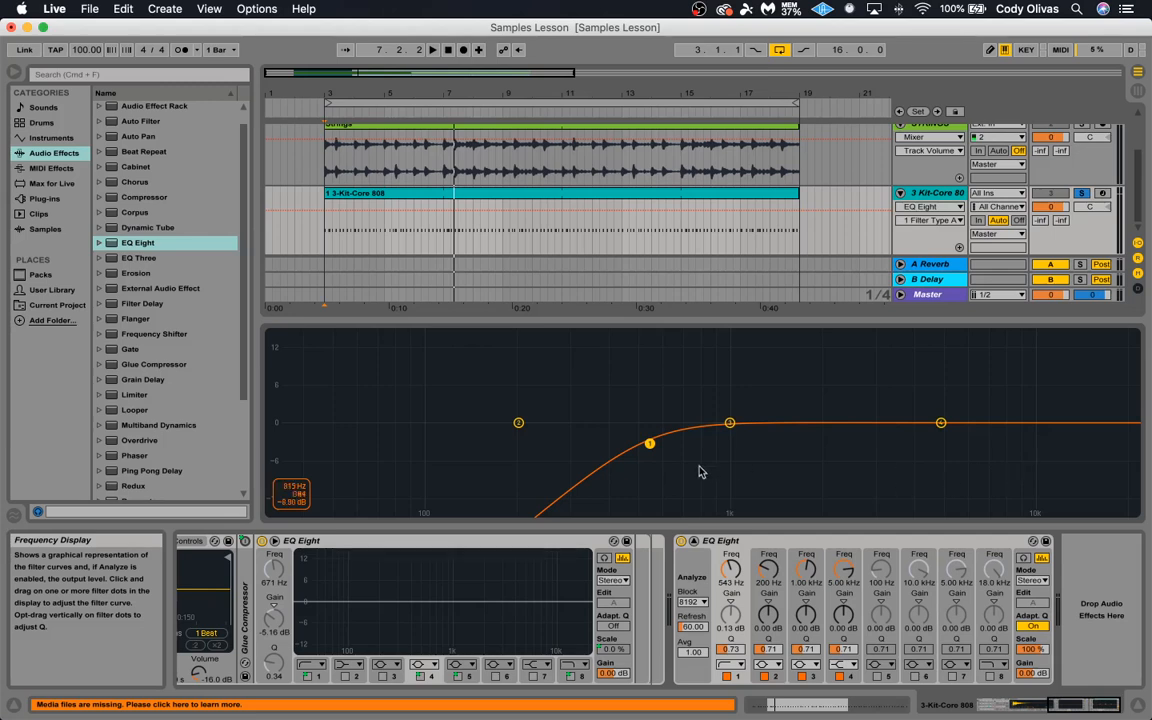
{"action": "left_click_drag", "start_coordinate": [650, 445], "coordinate": [732, 443]}
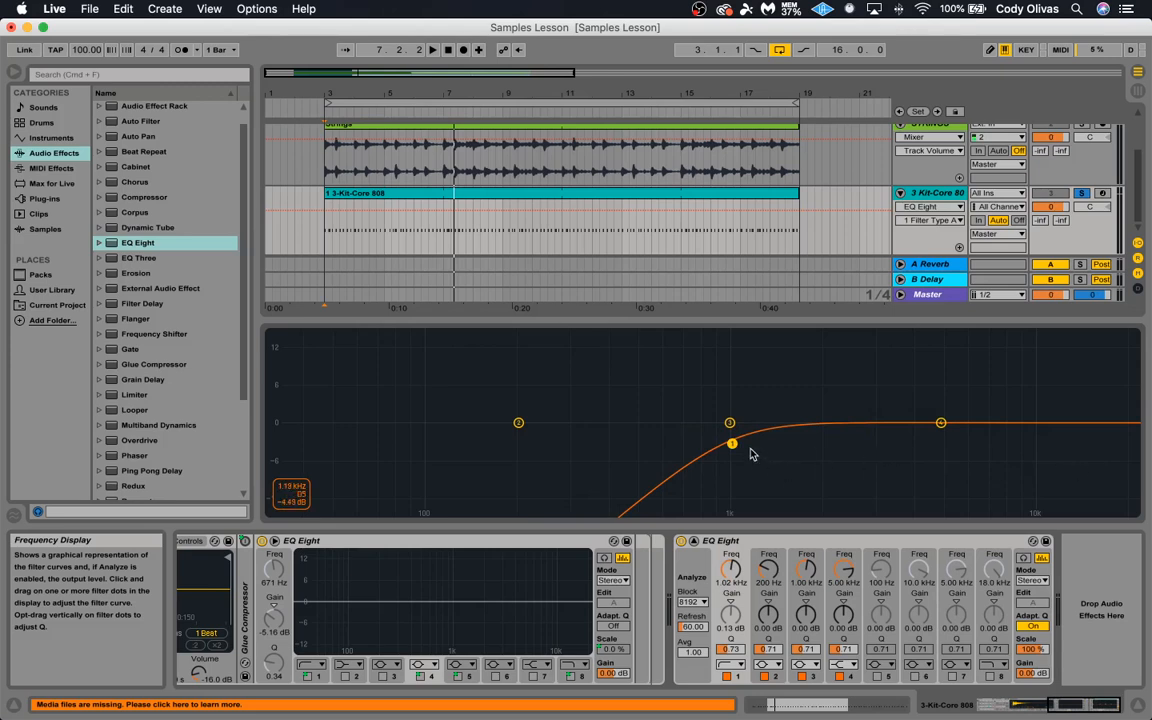
{"action": "left_click_drag", "start_coordinate": [732, 446], "coordinate": [666, 447]}
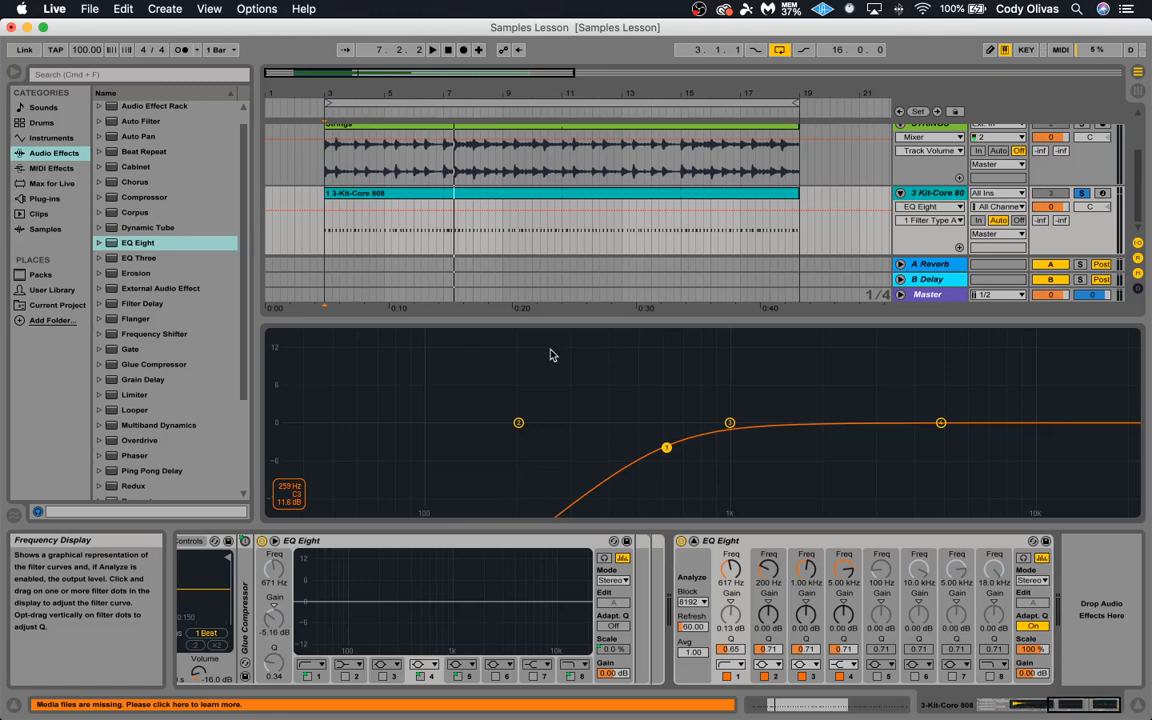
- Play the soloed hi-hats while raising filter 1's low cut to about 4.5 kHz, and bring it back down to about 206 Hz
{"action": "key", "text": "space"}
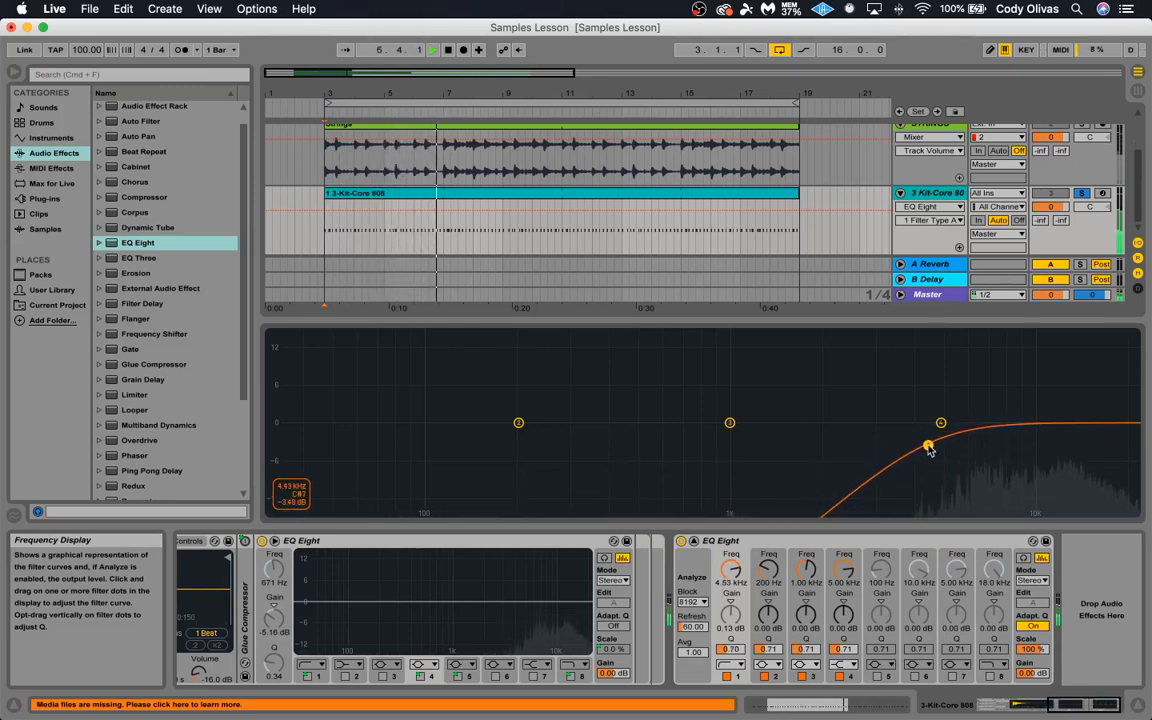
{"action": "left_click_drag", "start_coordinate": [929, 447], "coordinate": [865, 448]}
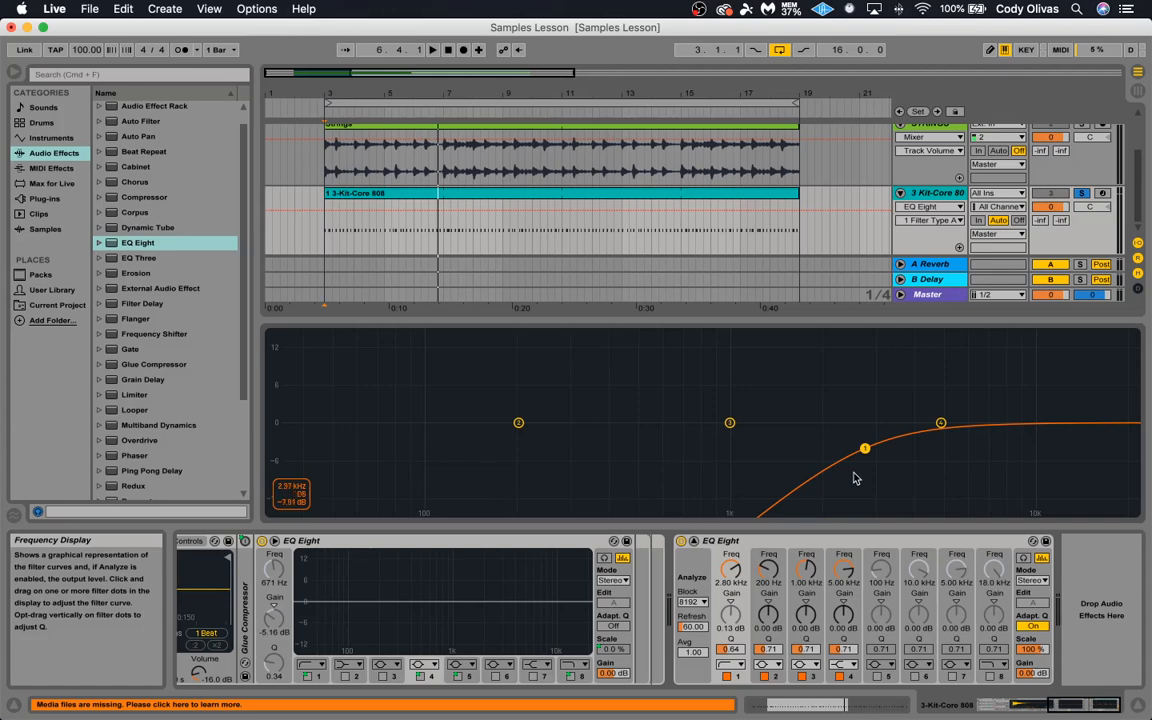
{"action": "left_click_drag", "start_coordinate": [866, 450], "coordinate": [914, 446]}
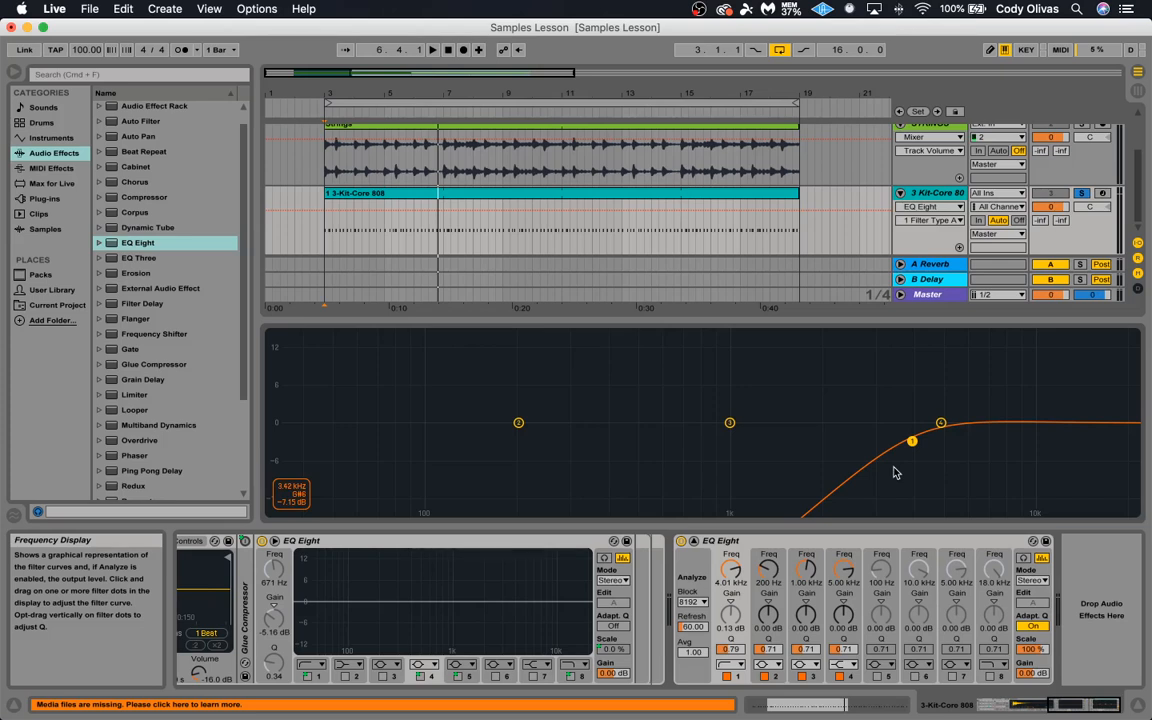
{"action": "left_click_drag", "start_coordinate": [912, 441], "coordinate": [522, 444]}
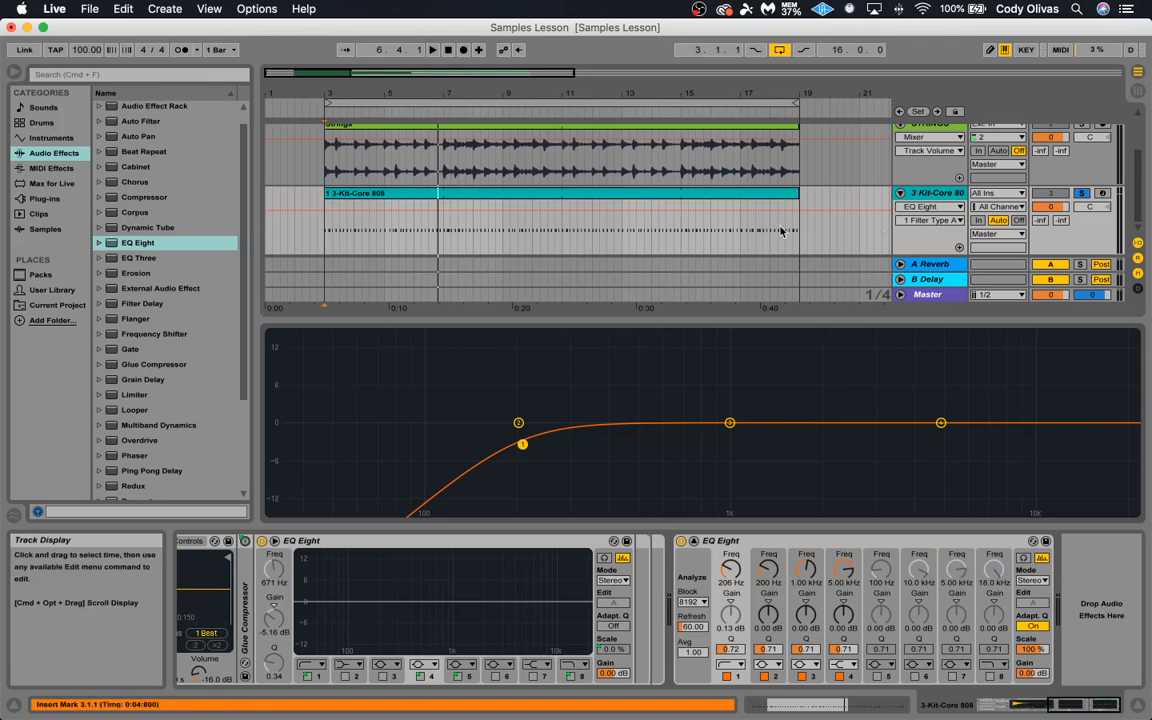
- Boost filter 4's high shelf to about 7.5 dB, and change it to a bell of about 11.2 dB at 3.45 kHz
{"action": "left_click", "coordinate": [688, 236]}
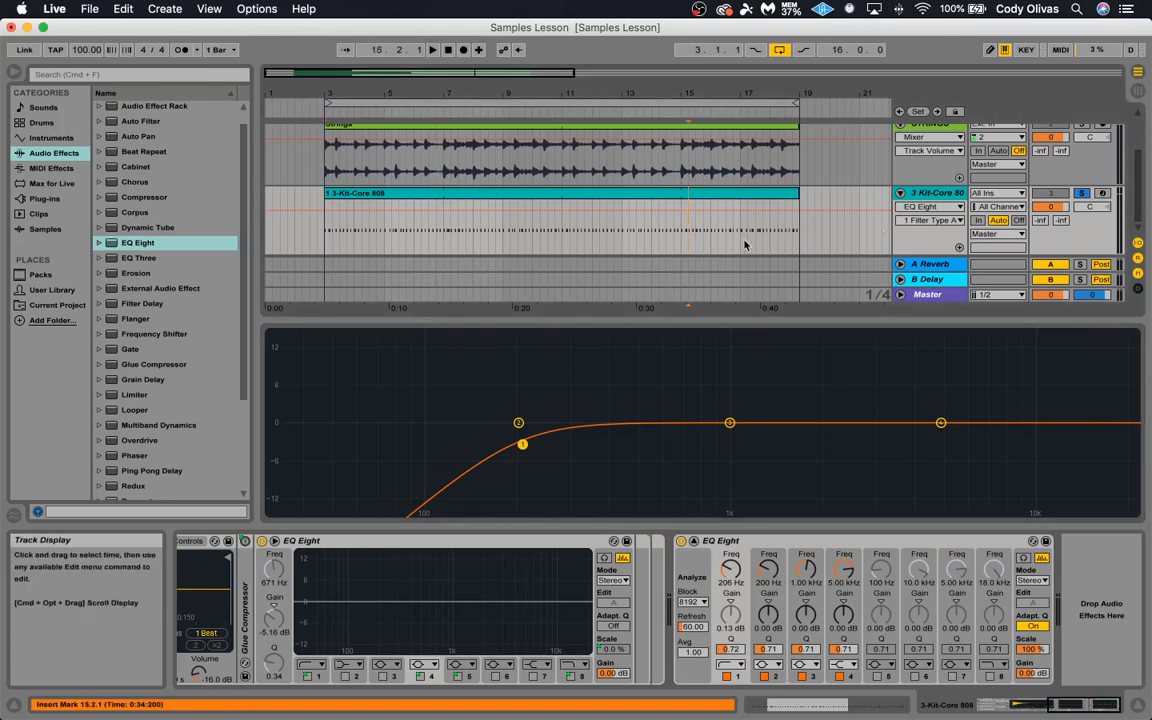
{"action": "left_click", "coordinate": [940, 423]}
{"action": "left_click_drag", "start_coordinate": [940, 423], "coordinate": [928, 360]}
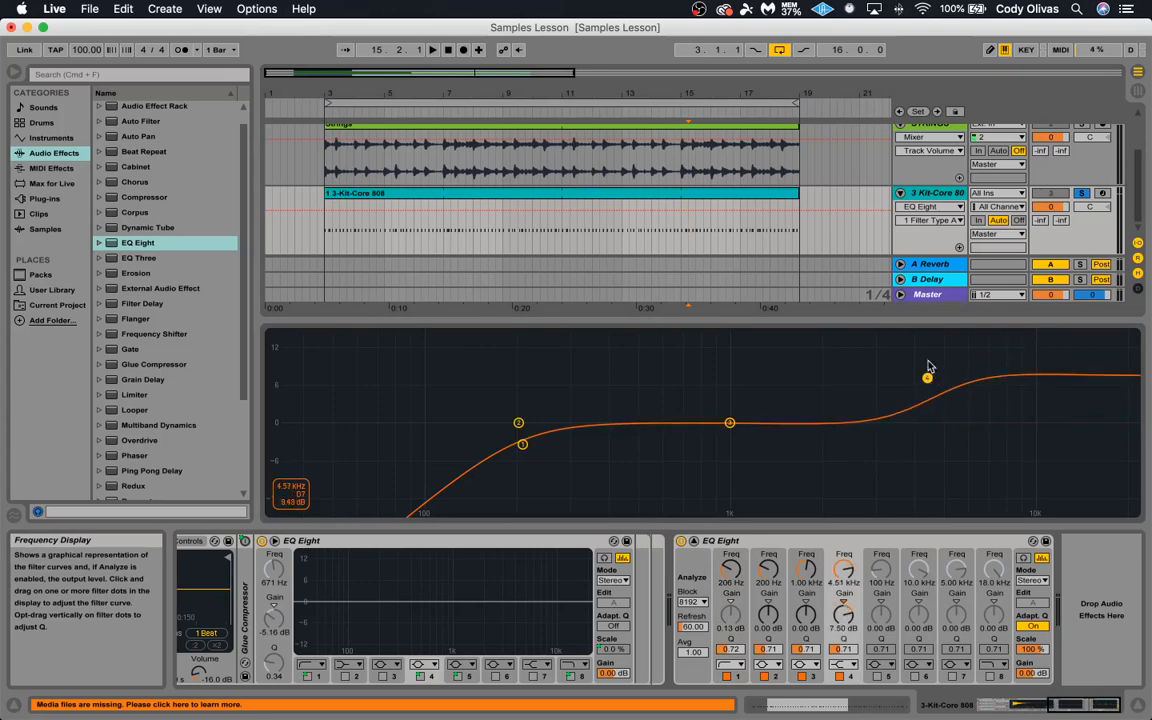
{"action": "left_click", "coordinate": [845, 665]}
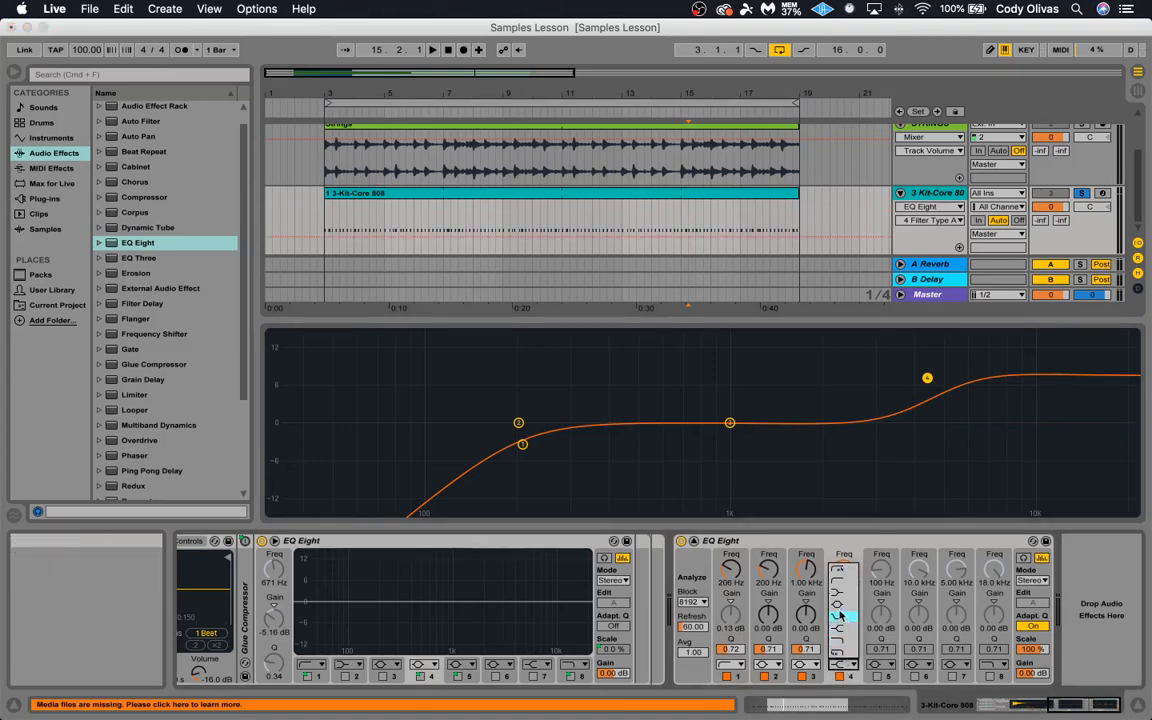
{"action": "left_click", "coordinate": [843, 612]}
{"action": "left_click_drag", "start_coordinate": [928, 379], "coordinate": [891, 355]}
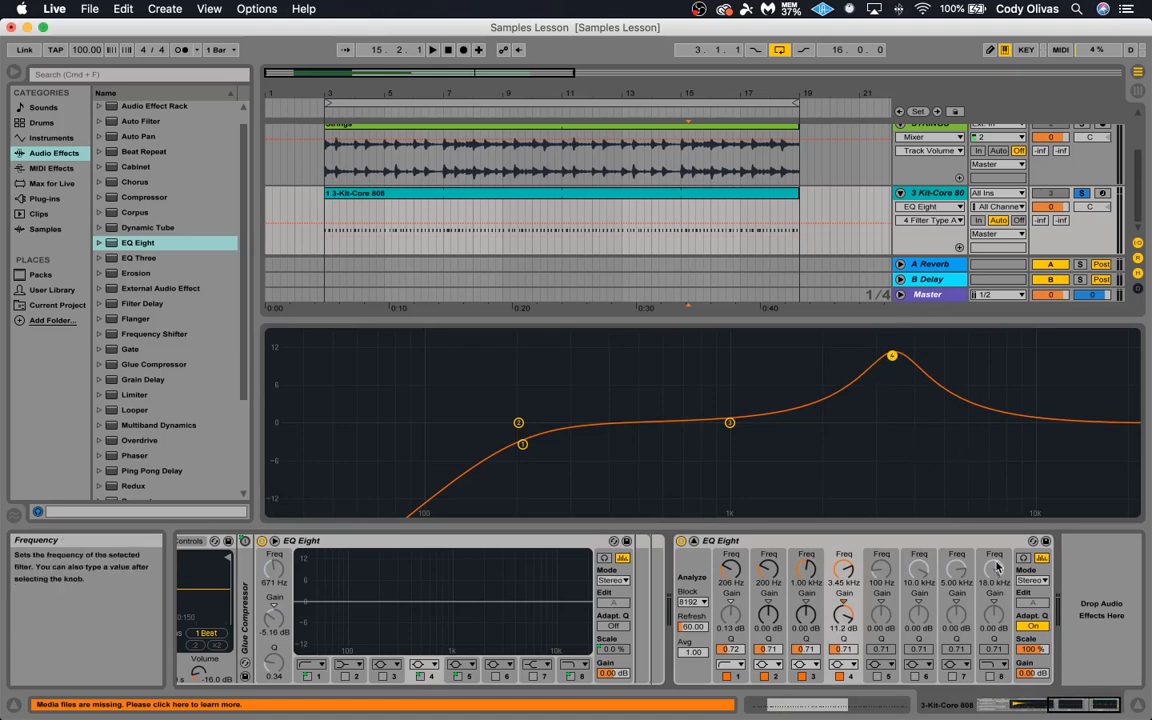
- Turn on filter 8 as the gentler high cut at 18.0 kHz
{"action": "left_click", "coordinate": [989, 677]}
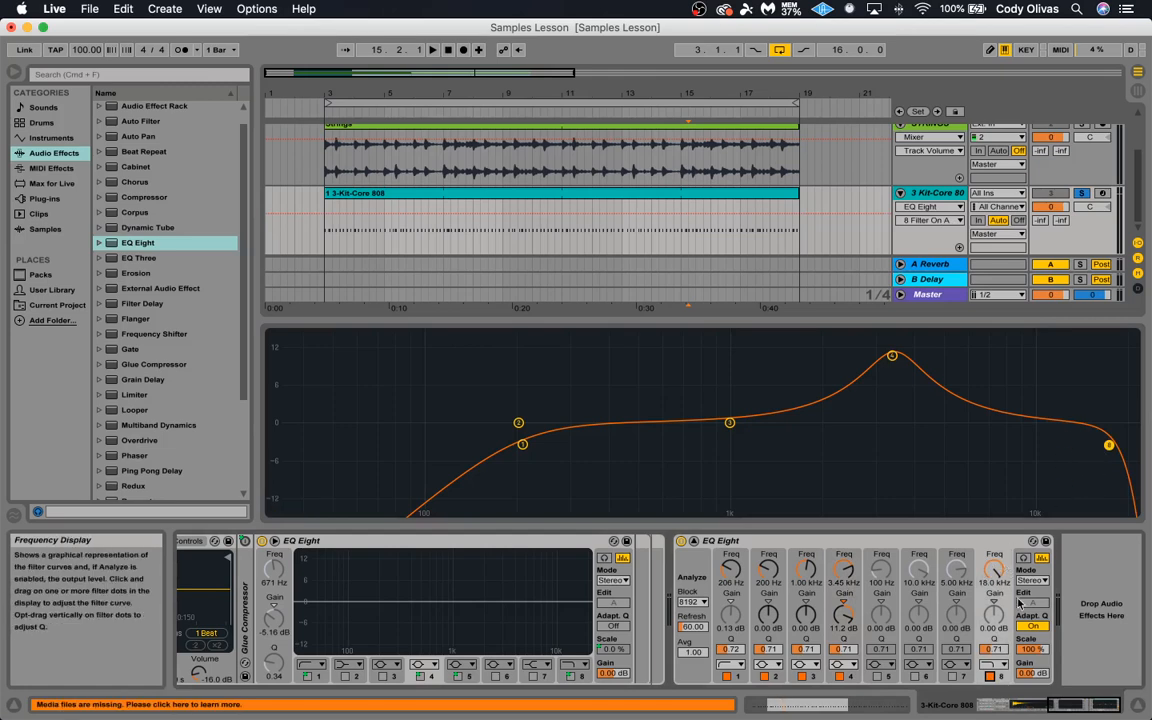
{"action": "left_click", "coordinate": [993, 664]}
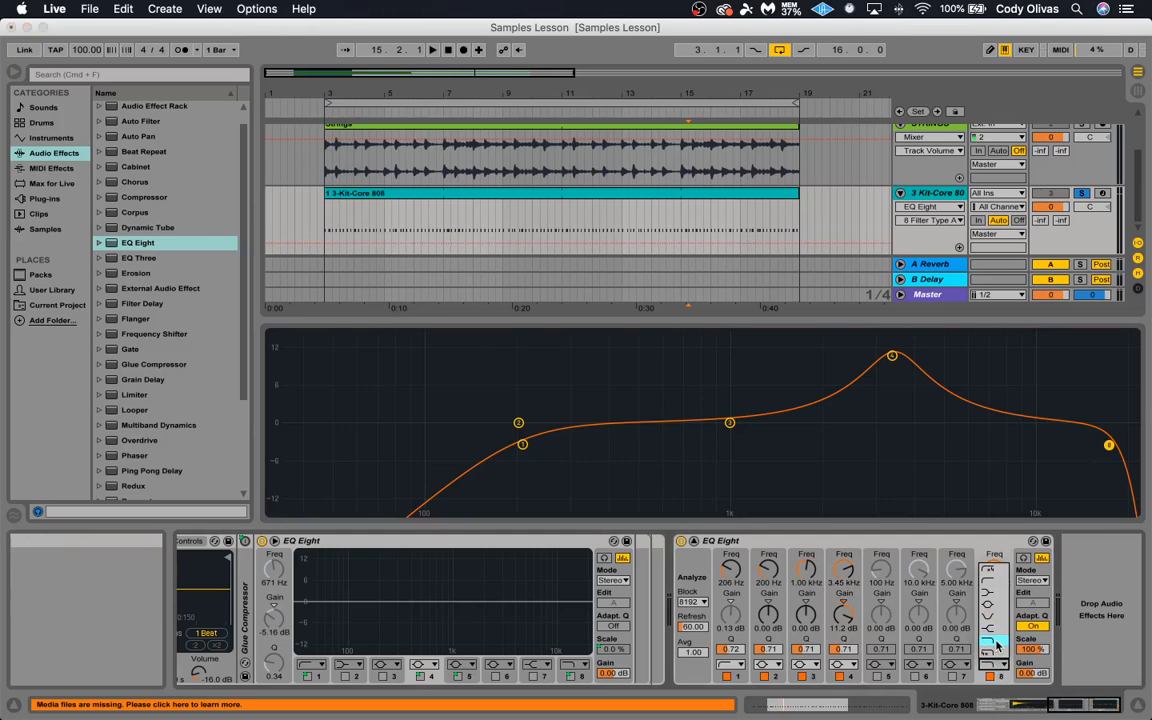
{"action": "left_click", "coordinate": [996, 645]}
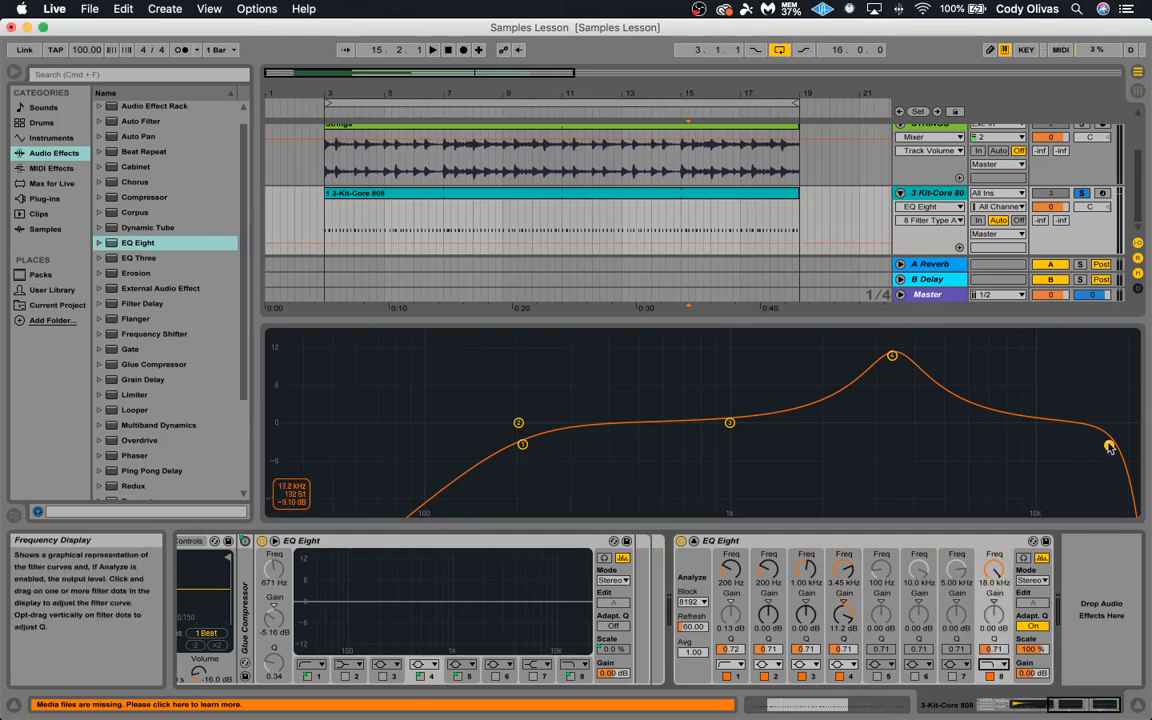
- Lower filter 1's low cut to about 60.5 Hz and set filter 8's high cut to about 15.1 kHz with a Q of 0.61
{"action": "left_click_drag", "start_coordinate": [1110, 447], "coordinate": [984, 451]}
{"action": "left_click_drag", "start_coordinate": [519, 446], "coordinate": [361, 445]}
{"action": "left_click_drag", "start_coordinate": [984, 454], "coordinate": [1103, 451]}
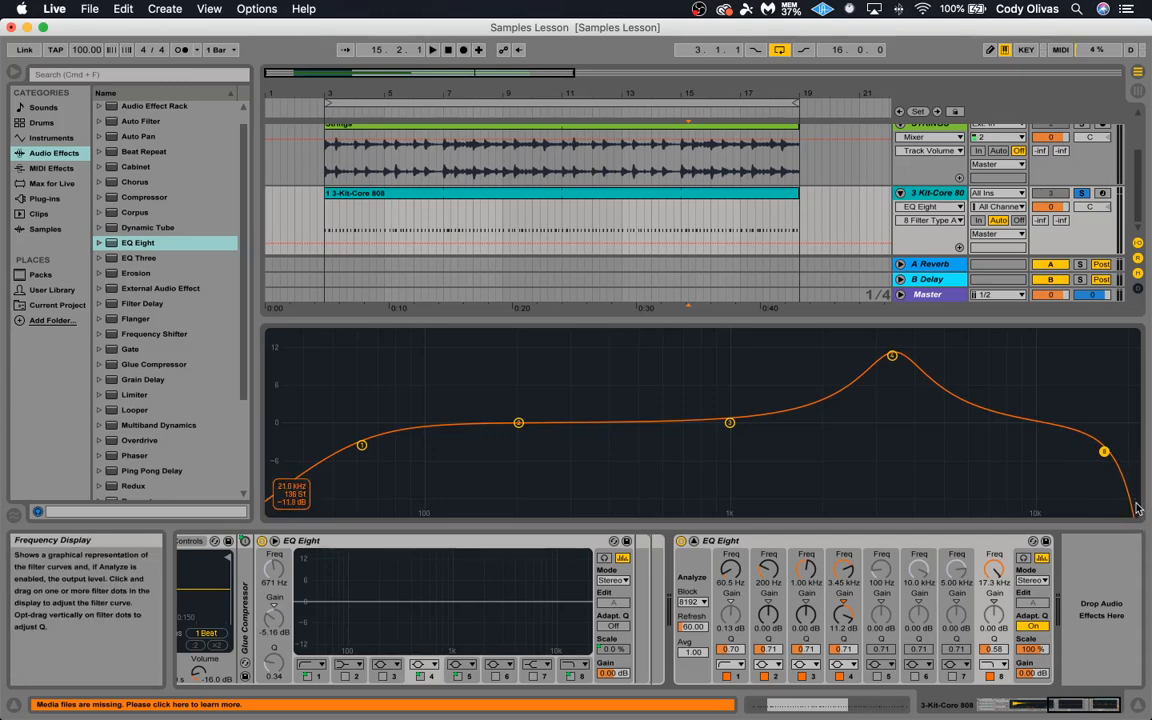
{"action": "left_click_drag", "start_coordinate": [1106, 457], "coordinate": [1099, 458]}
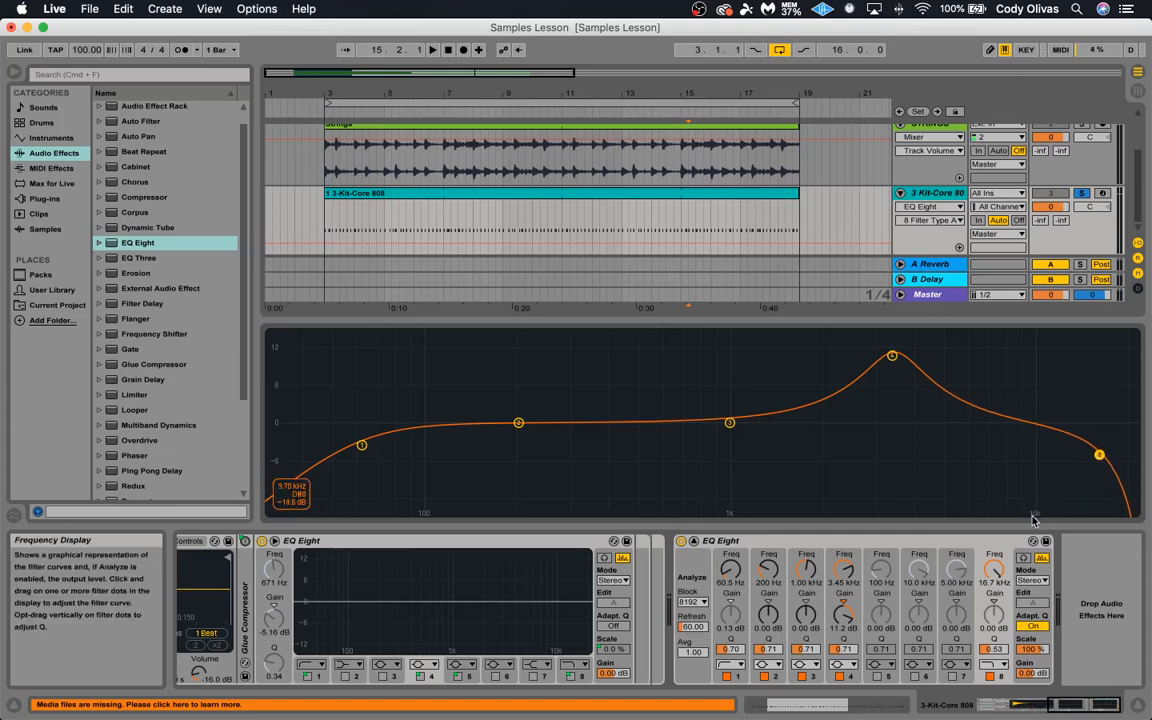
{"action": "mouse_move", "coordinate": [1099, 457]}
{"action": "left_mouse_down"}
{"action": "mouse_move", "coordinate": [995, 416]}
{"action": "mouse_move", "coordinate": [1120, 455]}
{"action": "mouse_move", "coordinate": [1090, 450]}
{"action": "left_mouse_up"}
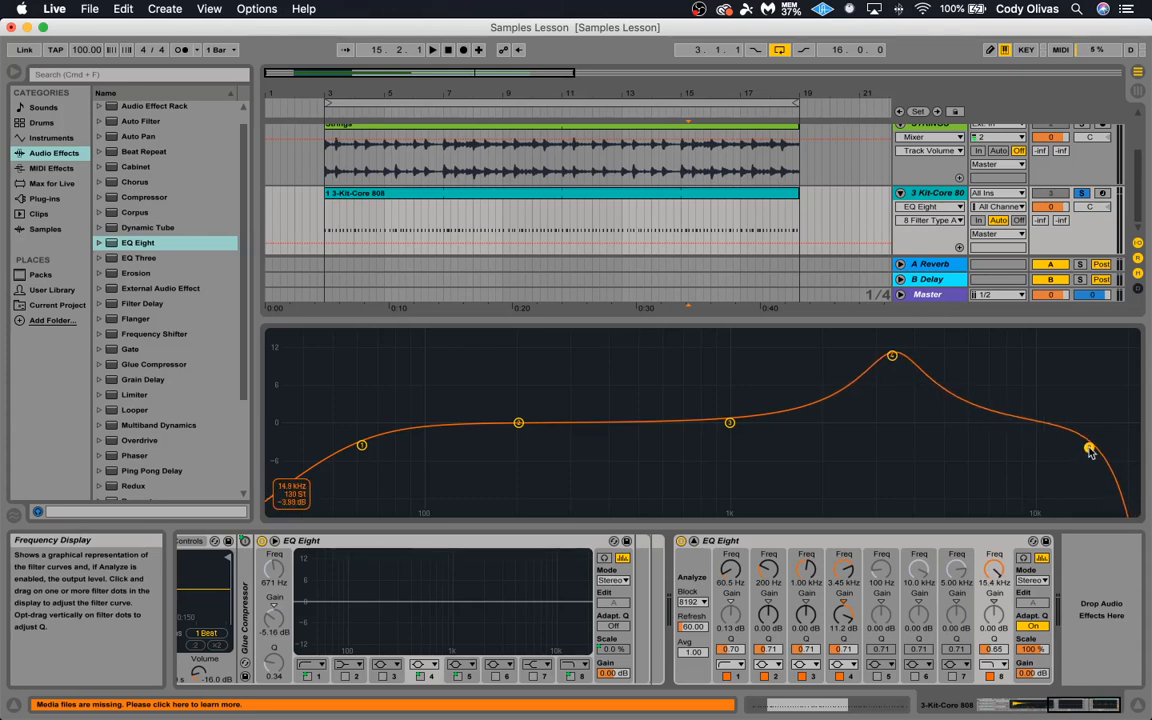
{"action": "left_click_drag", "start_coordinate": [1089, 447], "coordinate": [1086, 450]}
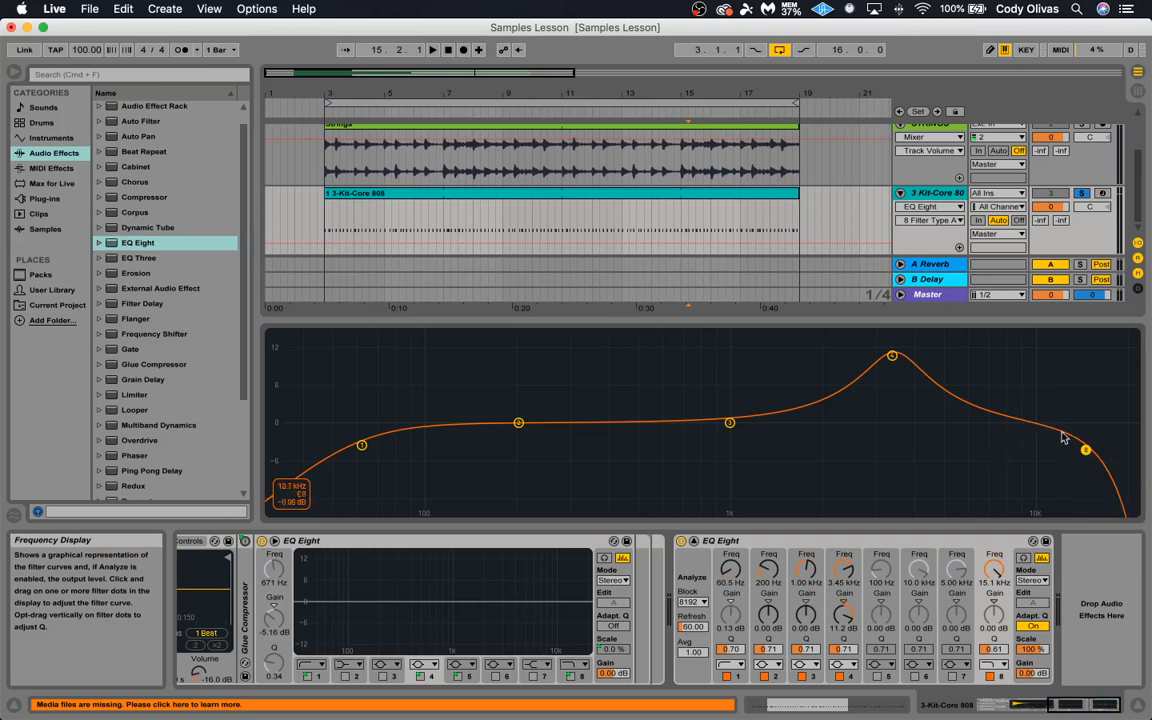
- Raise filter 1's low cut to about 2.04 kHz and boost filter 4's bell to about 14.9 dB at 6.70 kHz
{"action": "left_click_drag", "start_coordinate": [892, 355], "coordinate": [994, 376]}
{"action": "left_click_drag", "start_coordinate": [361, 444], "coordinate": [823, 440]}
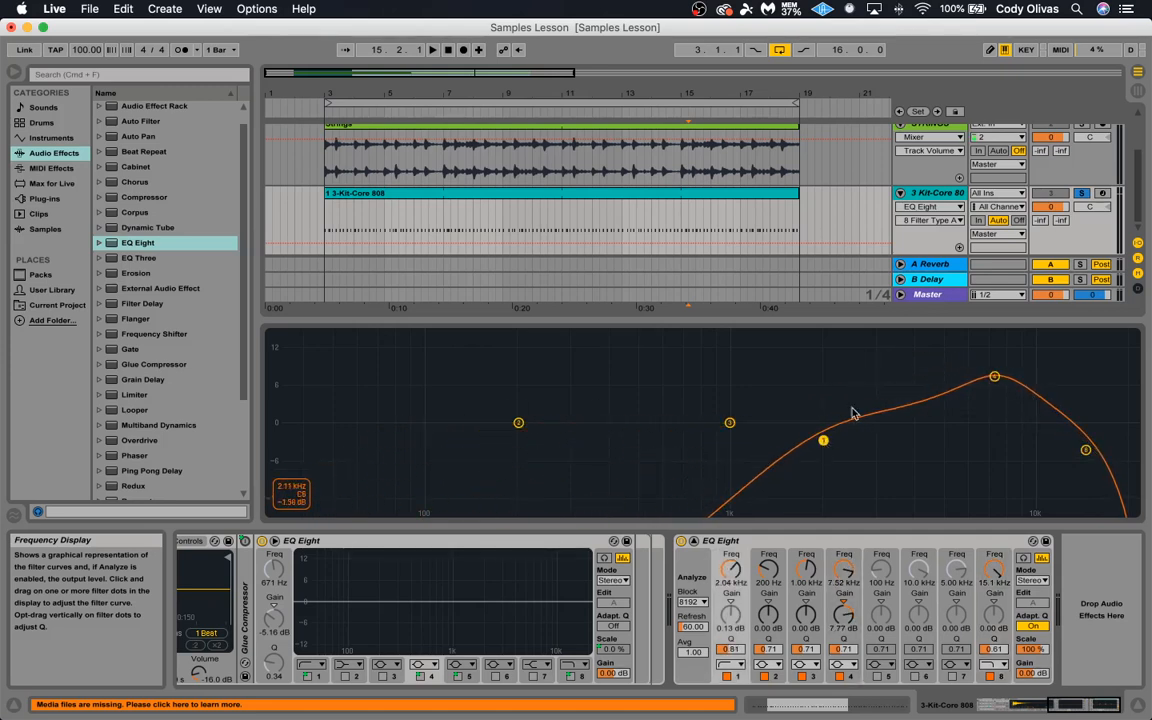
{"action": "left_click_drag", "start_coordinate": [994, 376], "coordinate": [981, 337]}
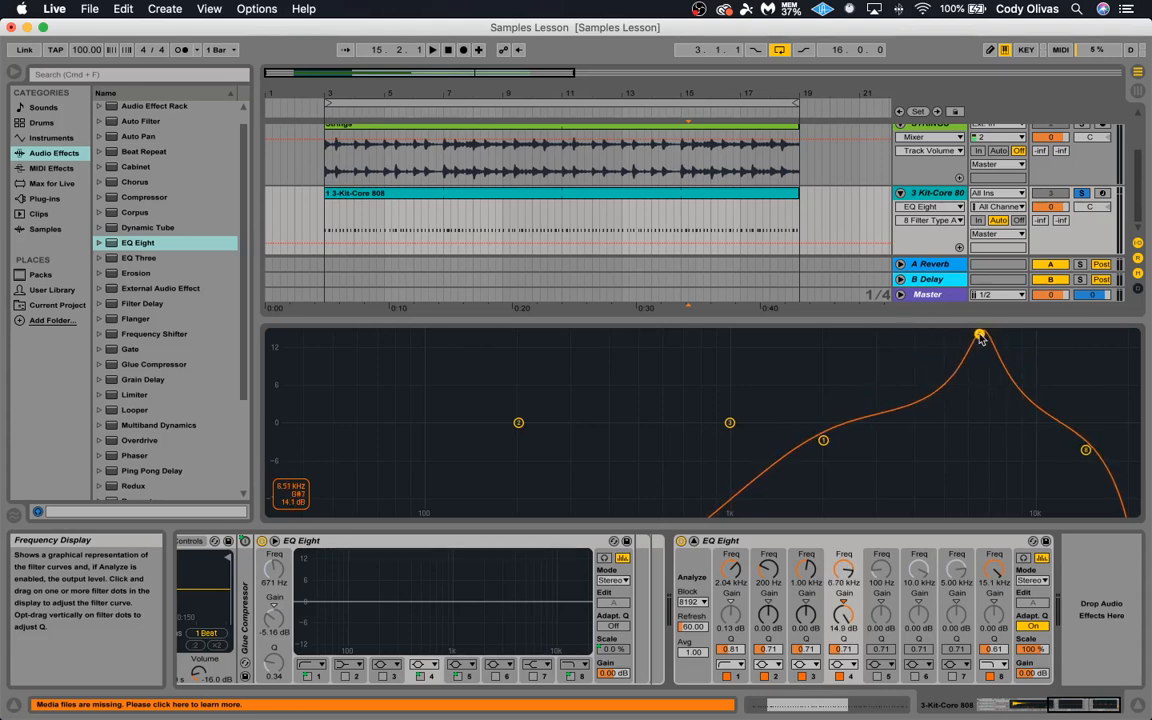
- Sweep filter 4's boosted bell between about 4.56 and 6.34 kHz during playback, and ease it to about 7 dB at 7.08 kHz
{"action": "key", "text": "space"}
{"action": "left_click_drag", "start_coordinate": [981, 337], "coordinate": [929, 333]}
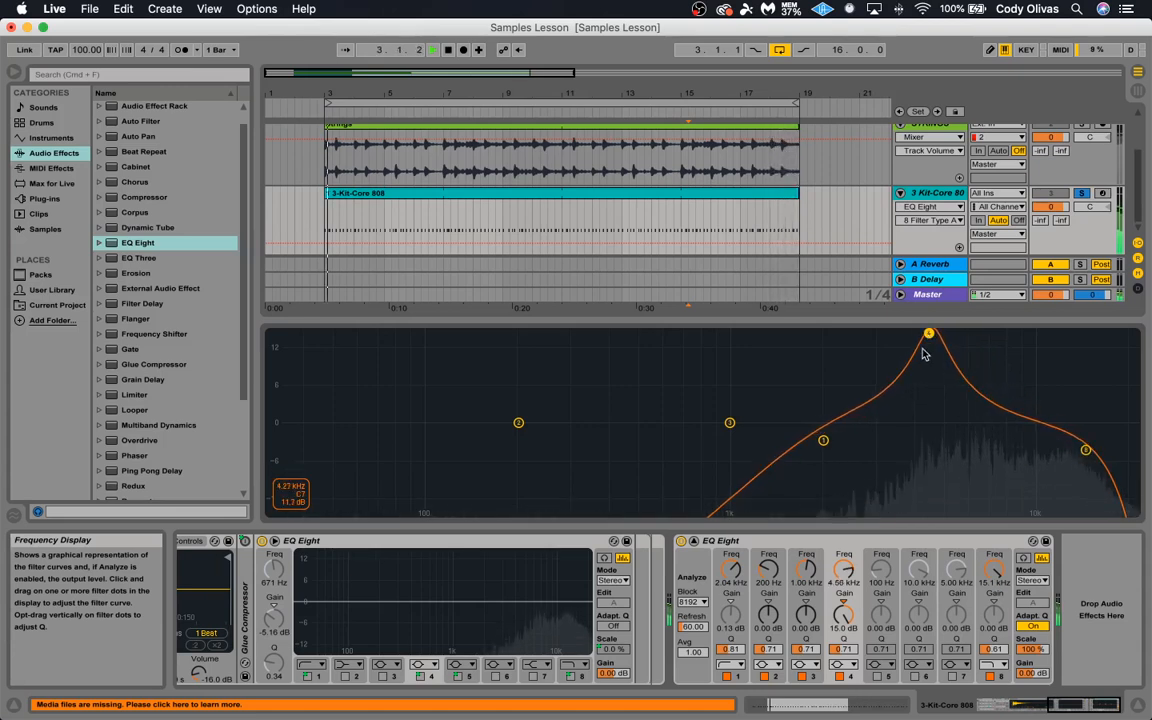
{"action": "left_click_drag", "start_coordinate": [929, 334], "coordinate": [972, 334]}
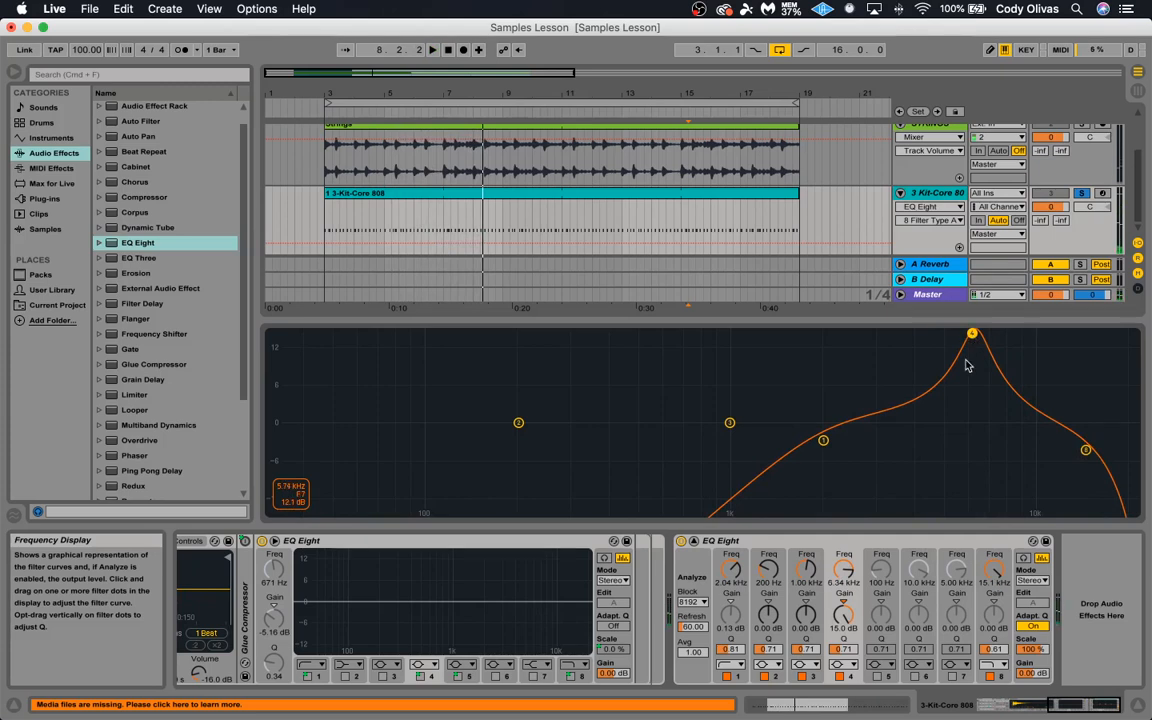
{"action": "mouse_move", "coordinate": [973, 338]}
{"action": "left_mouse_down"}
{"action": "mouse_move", "coordinate": [969, 386]}
{"action": "mouse_move", "coordinate": [967, 334]}
{"action": "left_mouse_up"}
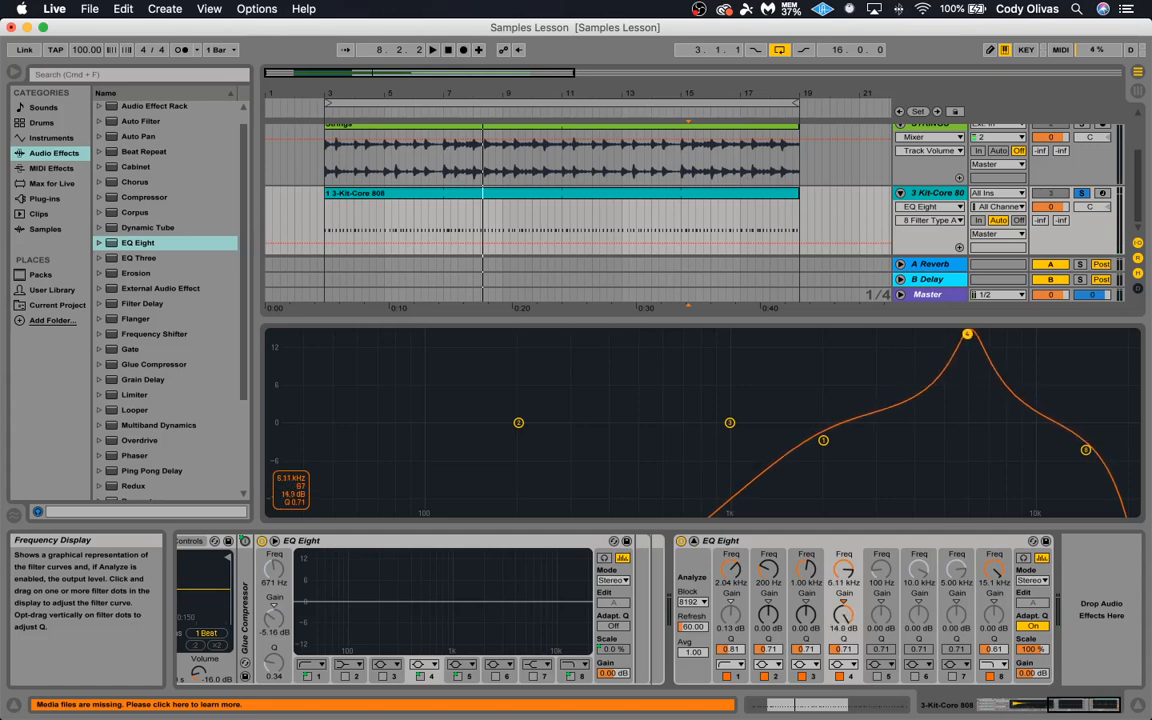
{"action": "key", "text": "space"}
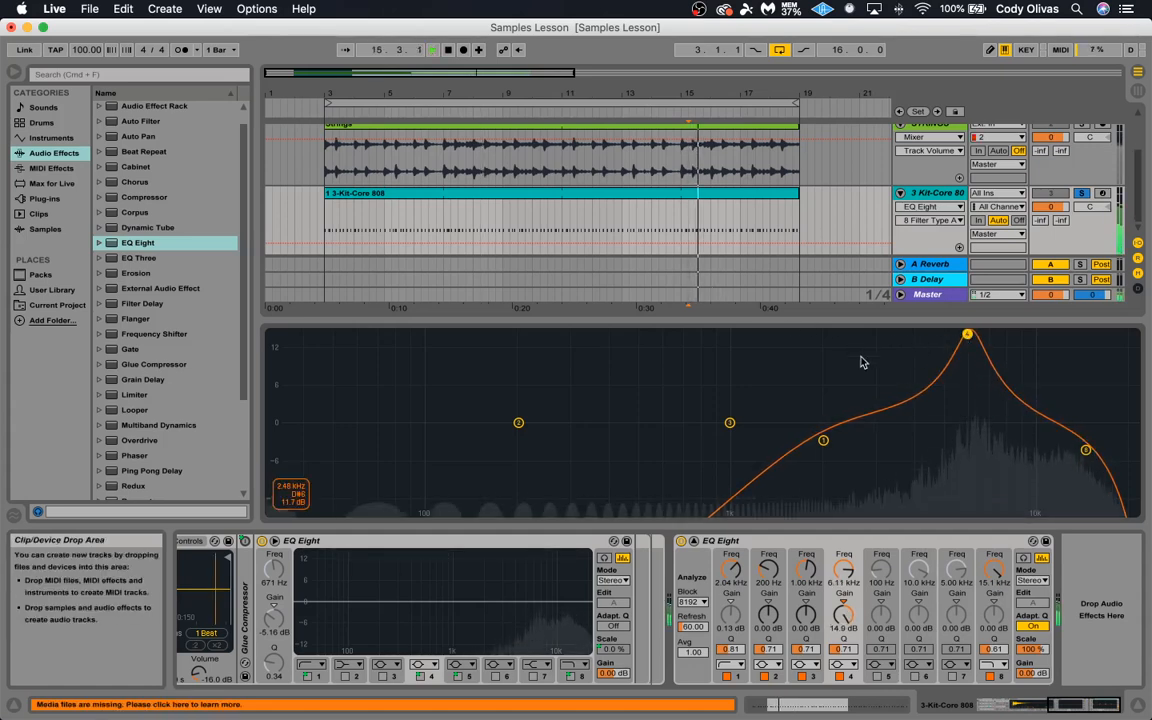
{"action": "left_click_drag", "start_coordinate": [967, 334], "coordinate": [986, 381]}
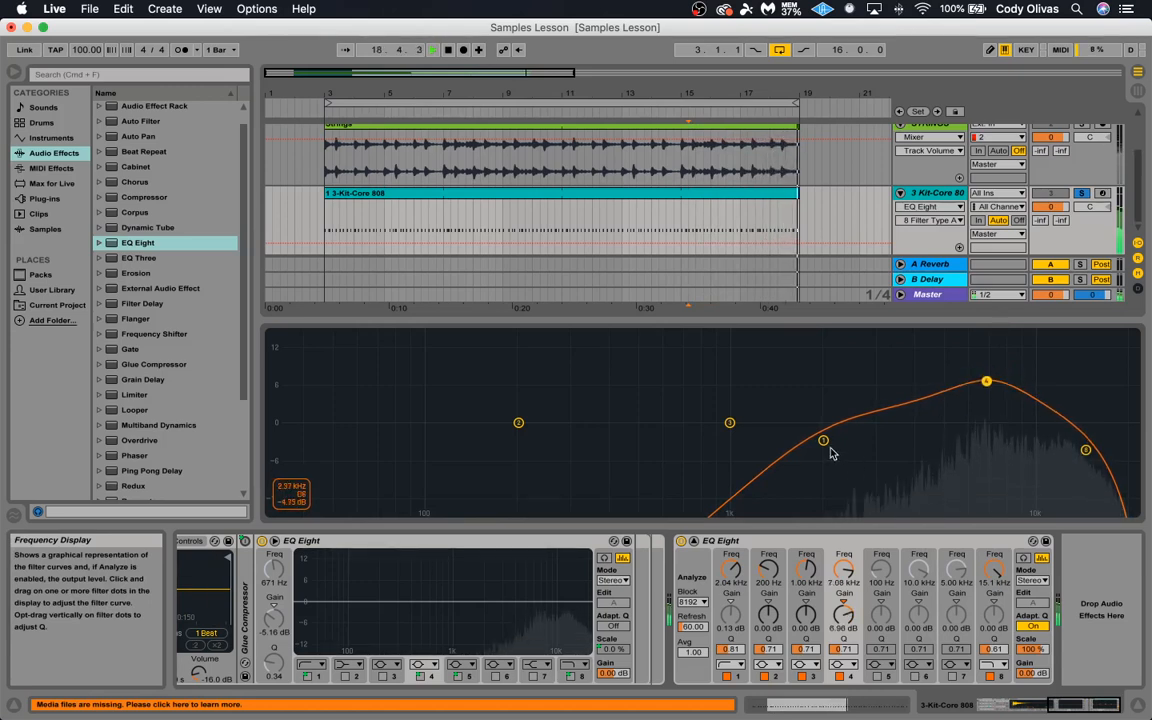
- Raise filter 1's low cut to about 4.09 kHz and turn off filters 2 and 3
{"action": "left_click_drag", "start_coordinate": [823, 440], "coordinate": [914, 446]}
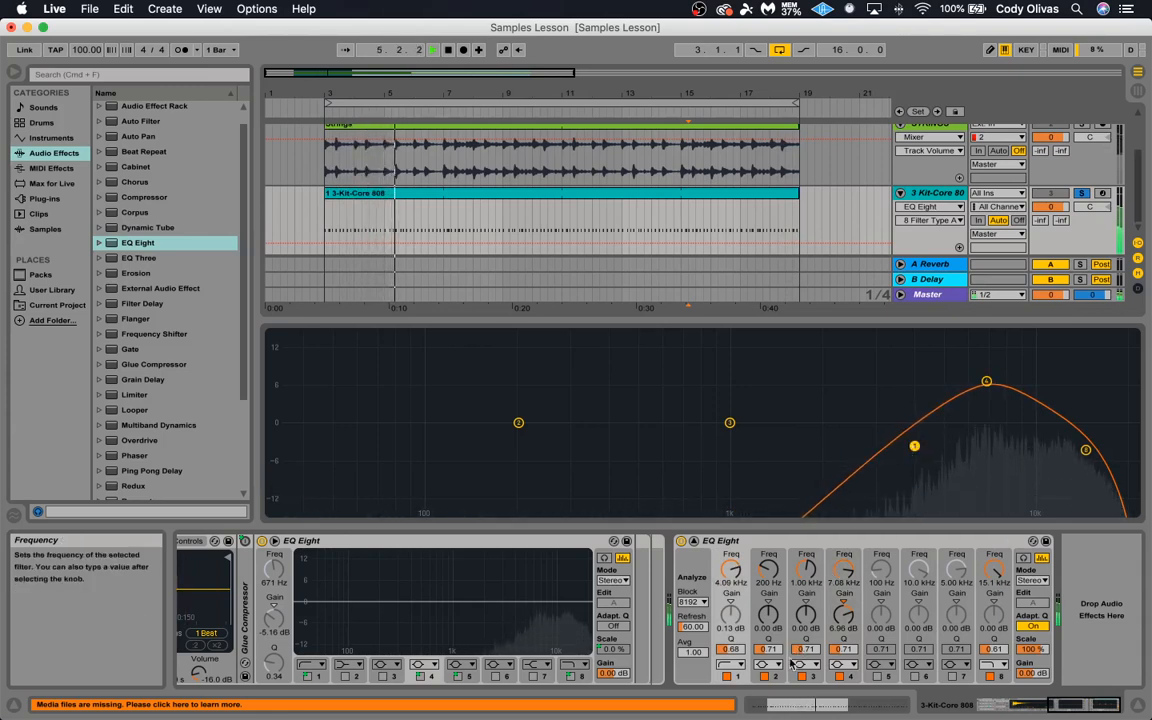
{"action": "left_click", "coordinate": [764, 676]}
{"action": "left_click", "coordinate": [802, 676]}
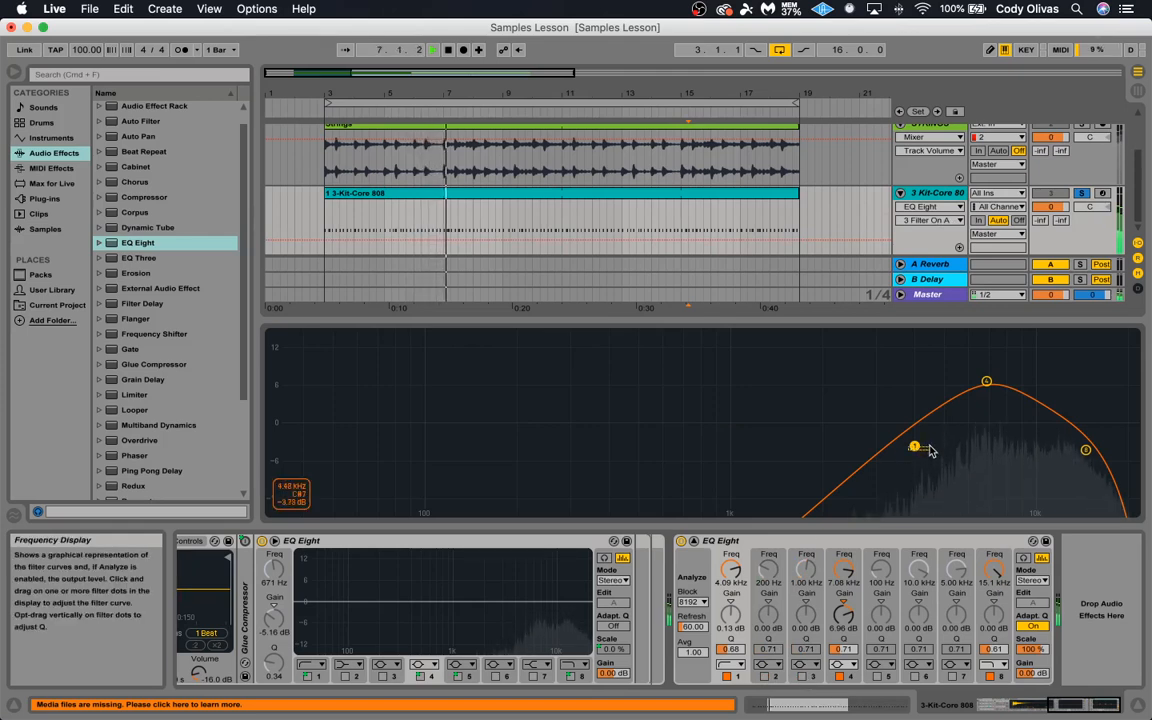
- Raise filter 1's low cut to about 4.62 kHz, boost filter 4's bell to about 9.9 dB at 7.85 kHz, and stop playback
{"action": "left_click_drag", "start_coordinate": [913, 447], "coordinate": [930, 443]}
{"action": "mouse_move", "coordinate": [986, 381]}
{"action": "left_mouse_down"}
{"action": "mouse_move", "coordinate": [1030, 376]}
{"action": "mouse_move", "coordinate": [1034, 347]}
{"action": "mouse_move", "coordinate": [998, 380]}
{"action": "mouse_move", "coordinate": [1000, 365]}
{"action": "left_mouse_up"}
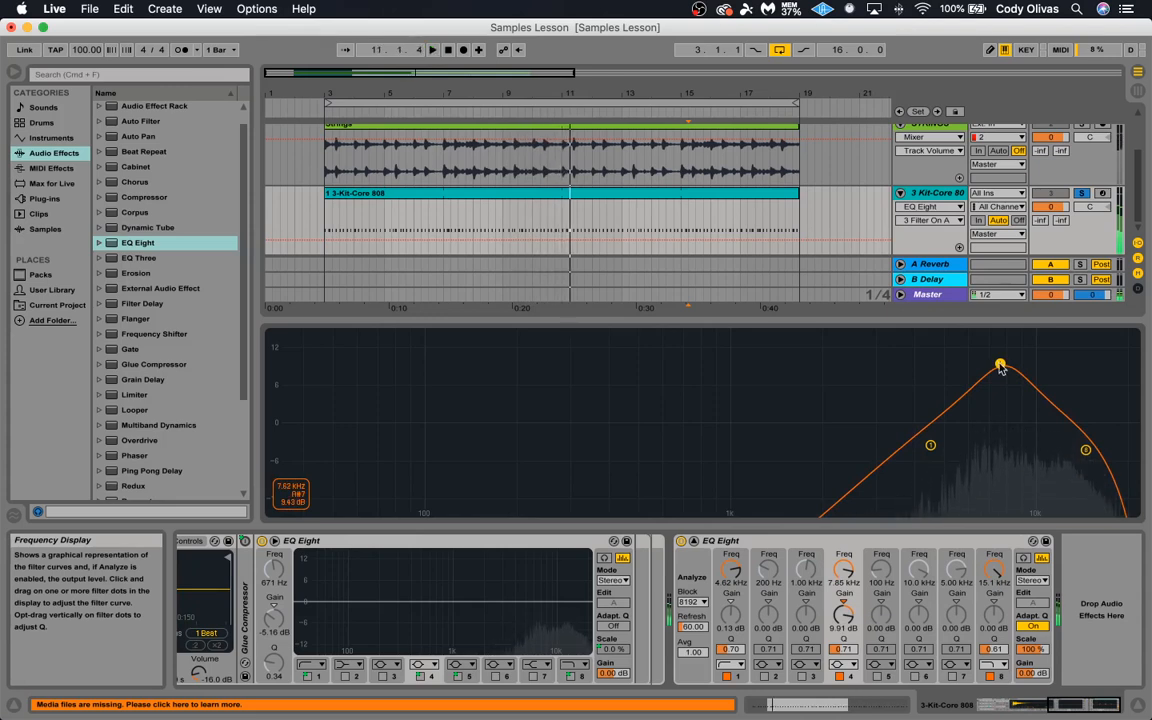
{"action": "key", "text": "space"}
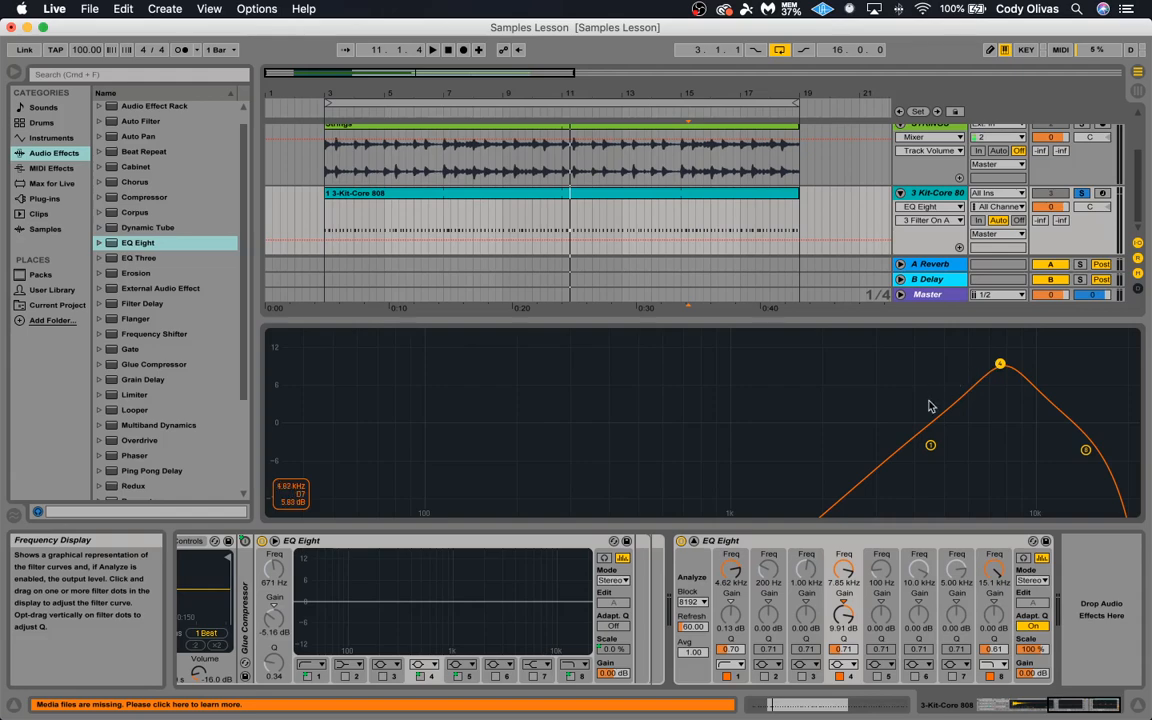
- Add an EQ Eight to the STRINGS track, turn off solo on 3 Kit-Core 808, and expand the new EQ's frequency display
{"action": "scroll", "coordinate": [934, 193], "scroll_direction": "up", "scroll_amount": 1}
{"action": "scroll", "coordinate": [934, 193], "scroll_direction": "up", "scroll_amount": 1}
{"action": "left_click", "coordinate": [930, 148]}
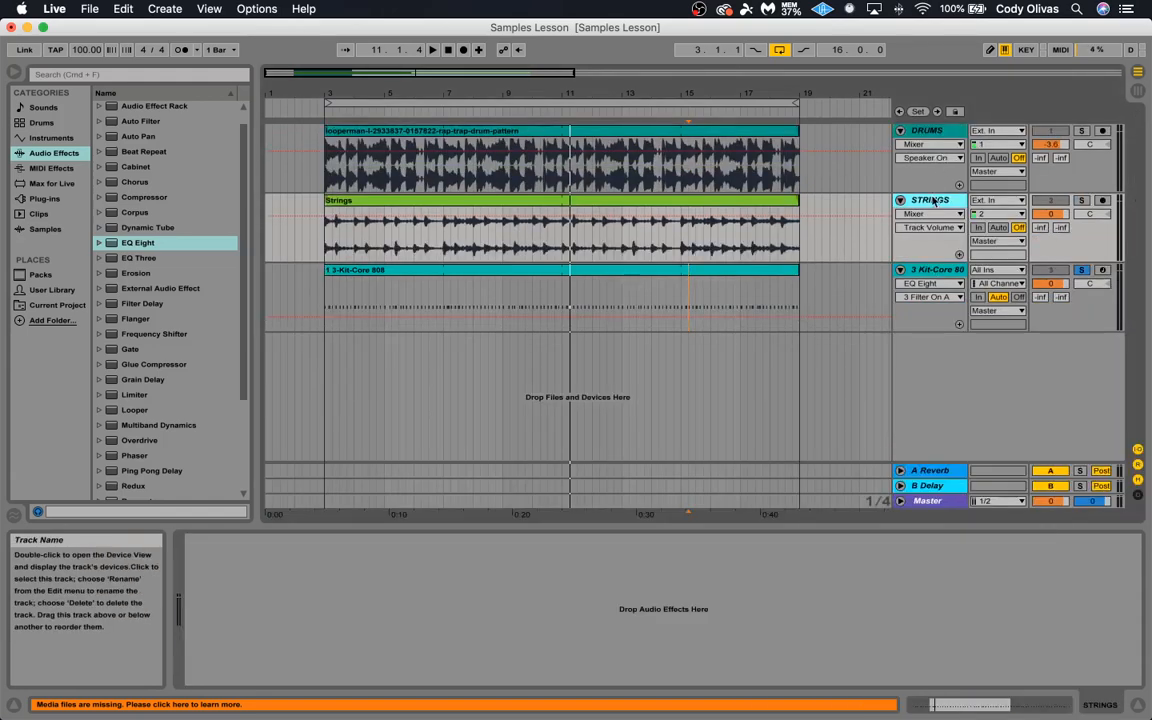
{"action": "left_click", "coordinate": [932, 272]}
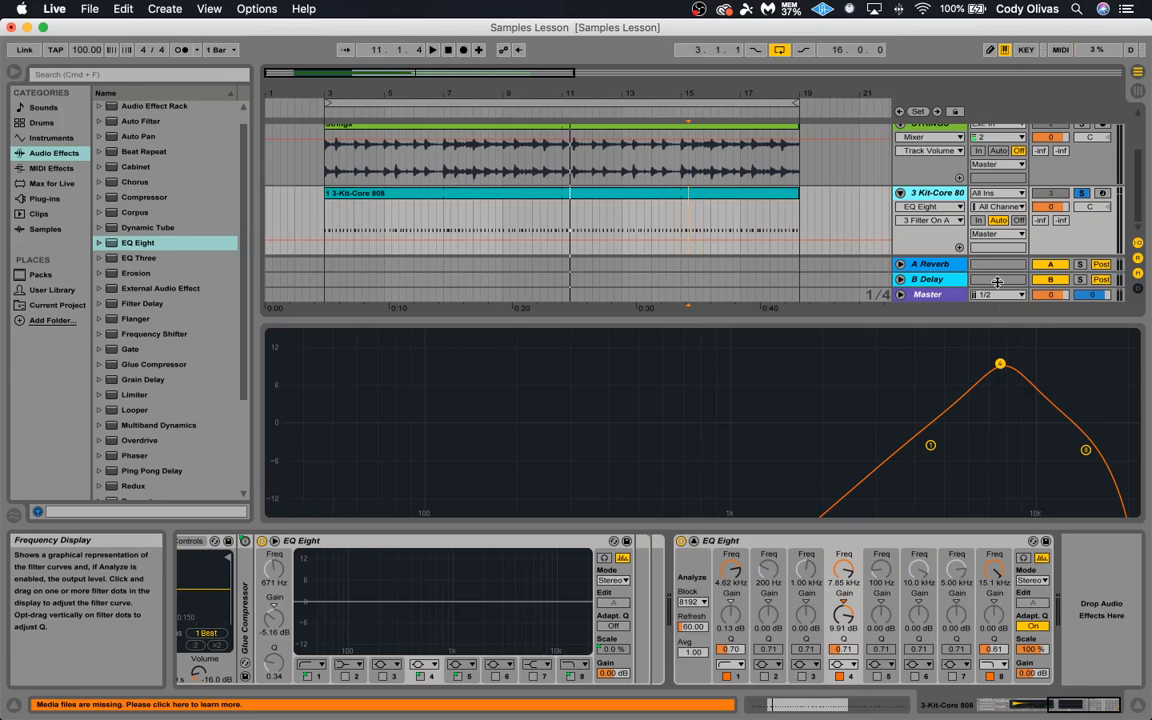
{"action": "scroll", "coordinate": [923, 228], "scroll_direction": "up", "scroll_amount": 2}
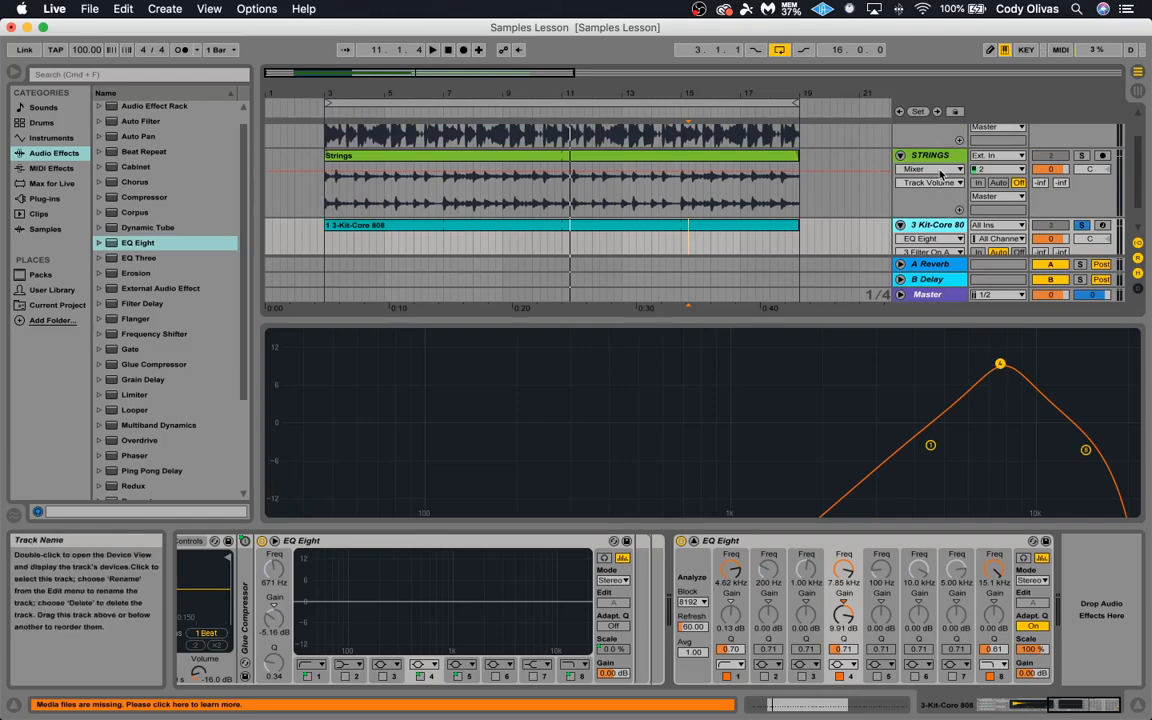
{"action": "left_click", "coordinate": [930, 158]}
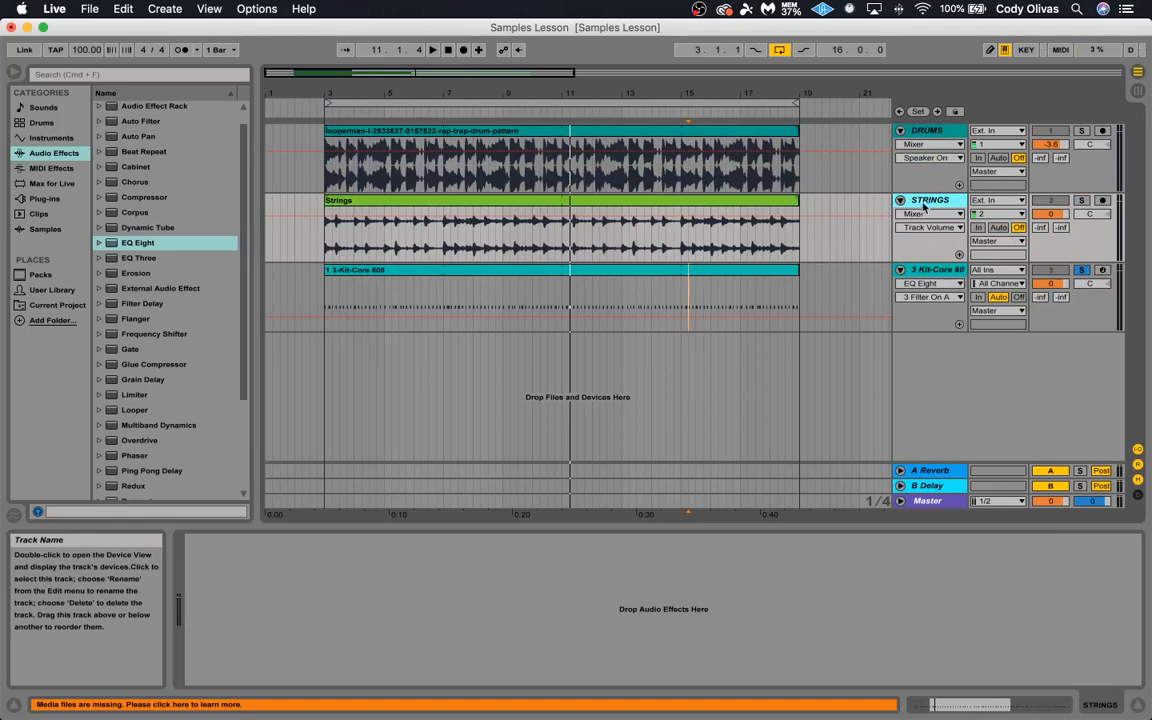
{"action": "left_click", "coordinate": [112, 245]}
{"action": "left_click_drag", "start_coordinate": [112, 245], "coordinate": [567, 248]}
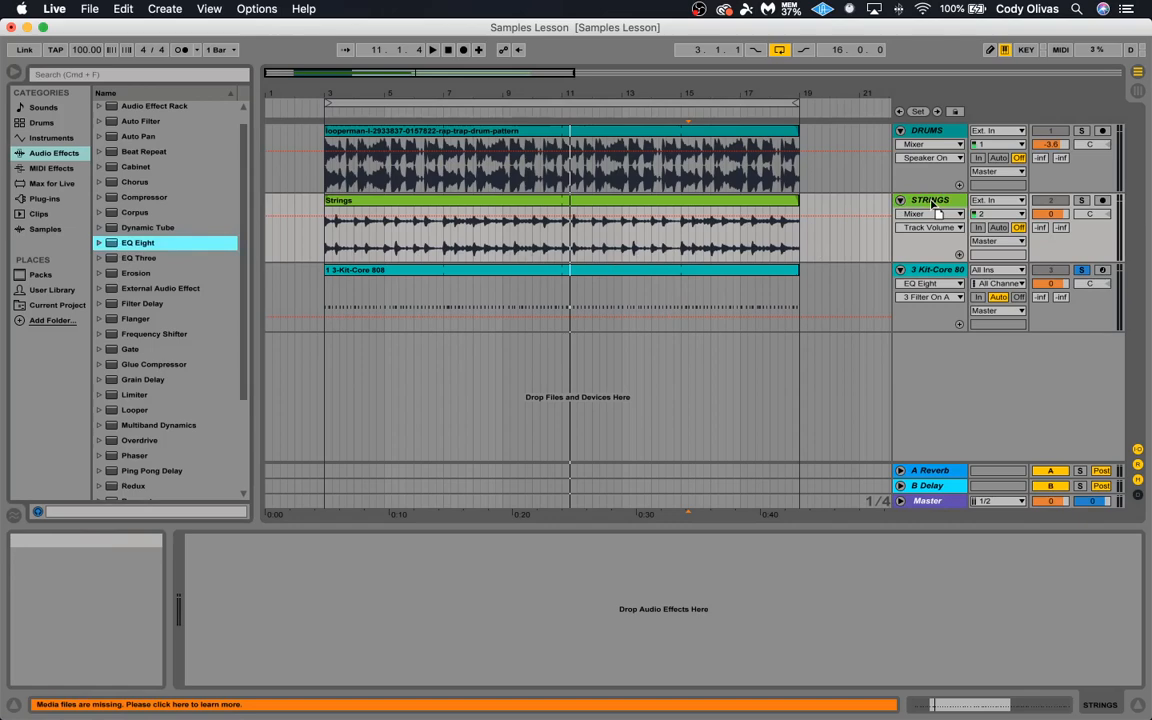
{"action": "left_click_drag", "start_coordinate": [932, 203], "coordinate": [932, 204]}
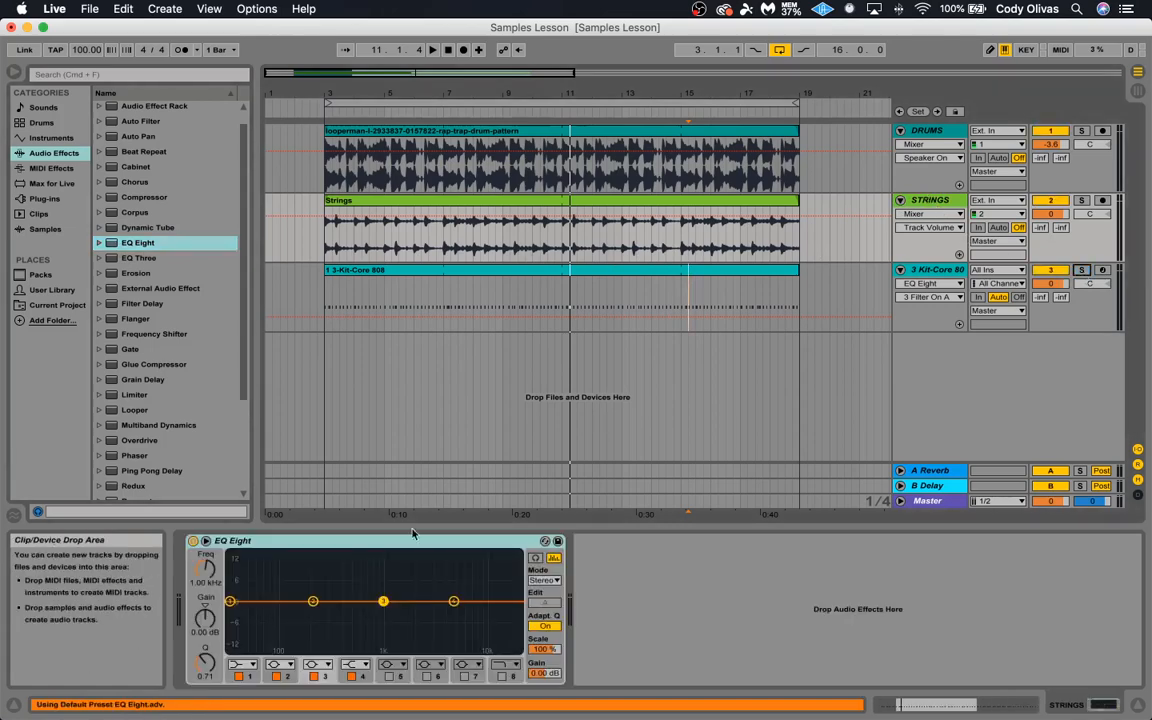
{"action": "left_click", "coordinate": [207, 542]}
- Change filter 4 on the strings EQ from high shelf to bell and boost it about 10.6 dB at 7.95 kHz
{"action": "left_click_drag", "start_coordinate": [940, 424], "coordinate": [948, 382]}
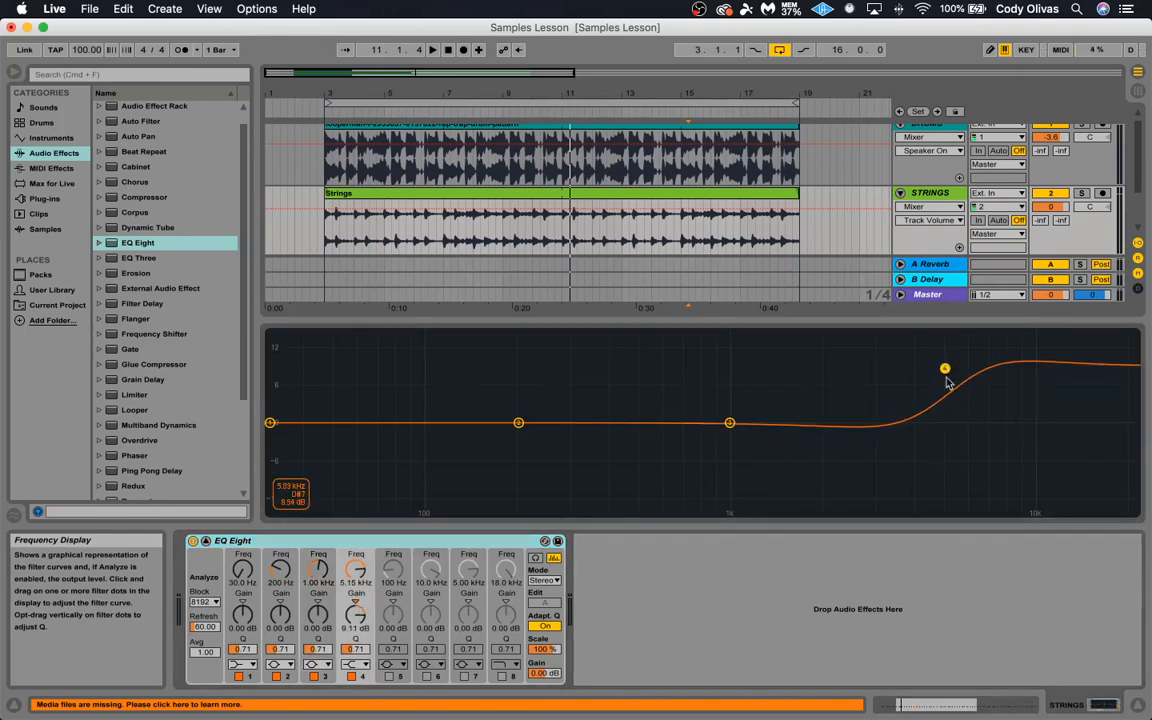
{"action": "left_click", "coordinate": [348, 663]}
{"action": "left_click", "coordinate": [320, 551]}
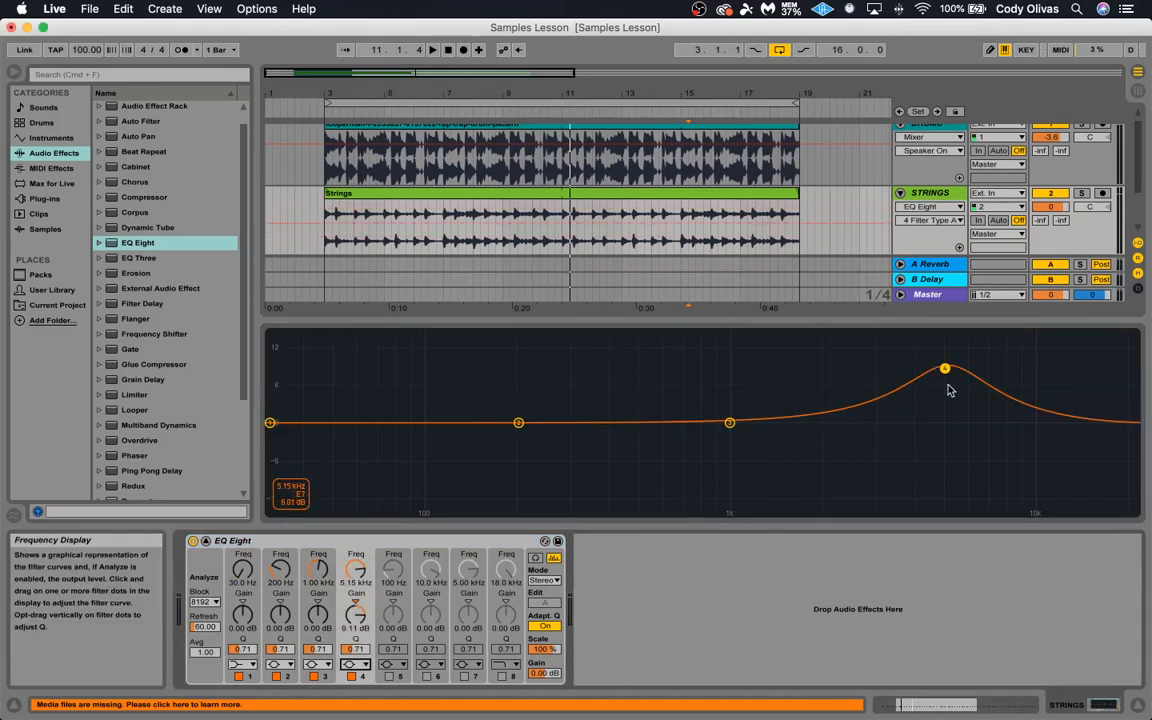
{"action": "left_click_drag", "start_coordinate": [947, 372], "coordinate": [1002, 358]}
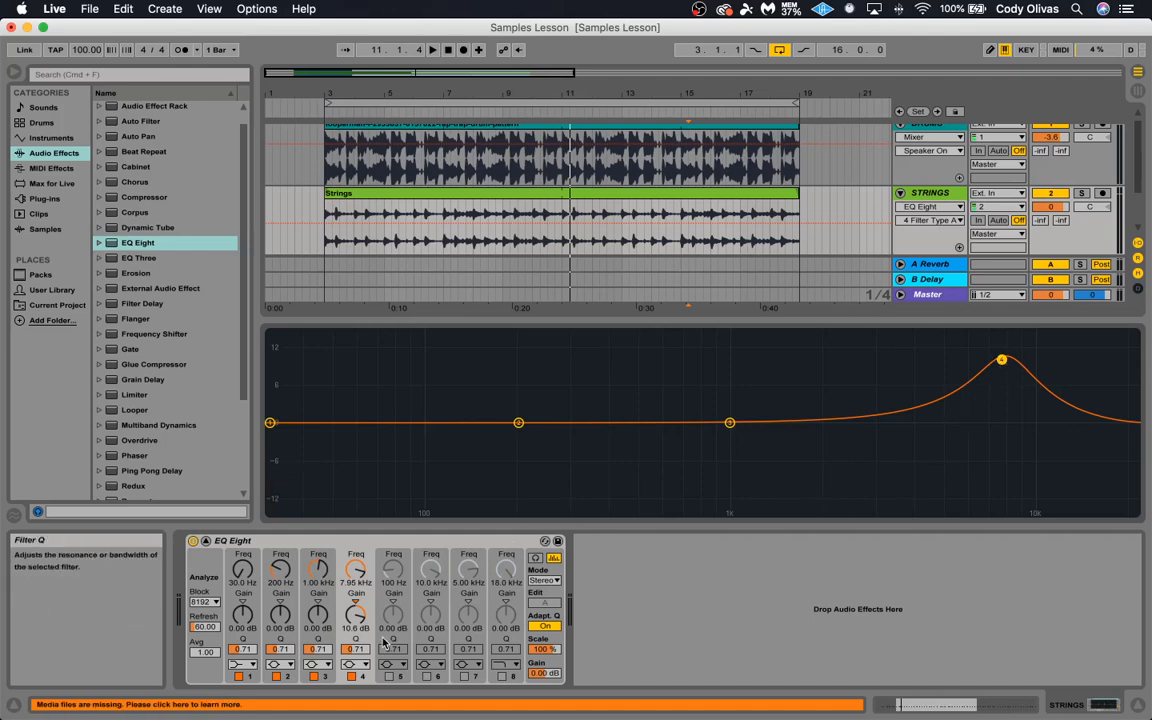
- Narrow filter 4's bell to a Q of about 2.37 and turn its gain down to about -4.76 dB
{"action": "left_click_drag", "start_coordinate": [355, 650], "coordinate": [355, 525]}
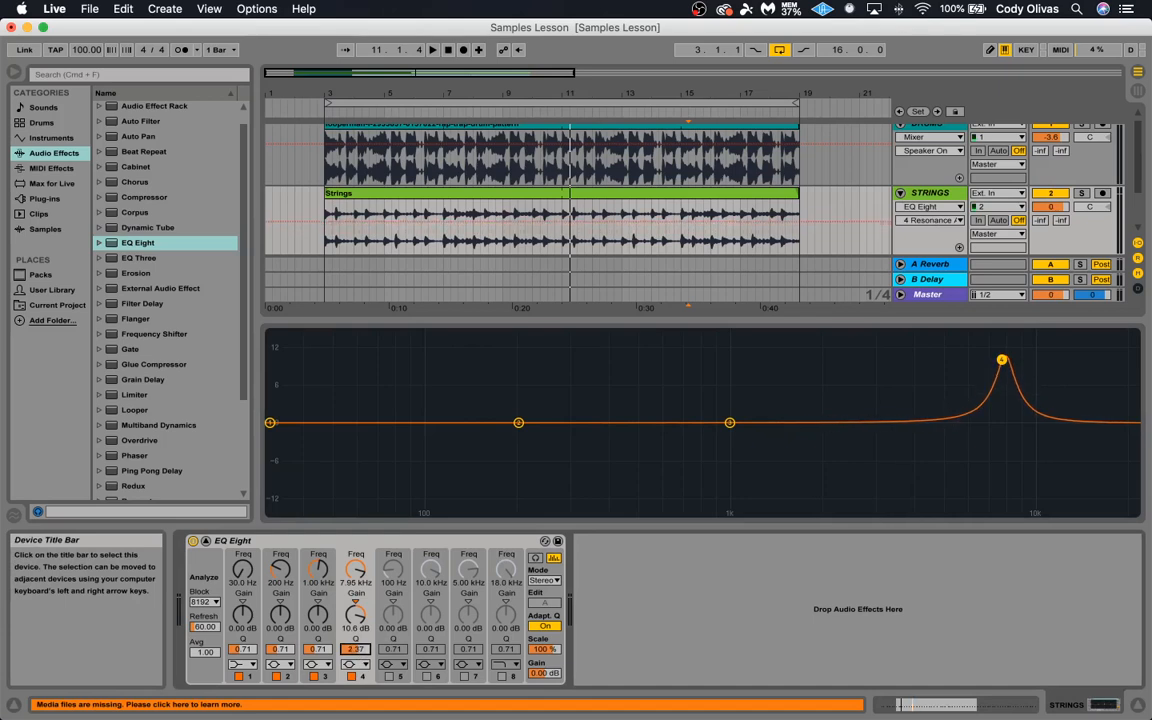
{"action": "mouse_move", "coordinate": [355, 569]}
{"action": "left_mouse_down"}
{"action": "mouse_move", "coordinate": [355, 600]}
{"action": "mouse_move", "coordinate": [358, 545]}
{"action": "left_mouse_up"}
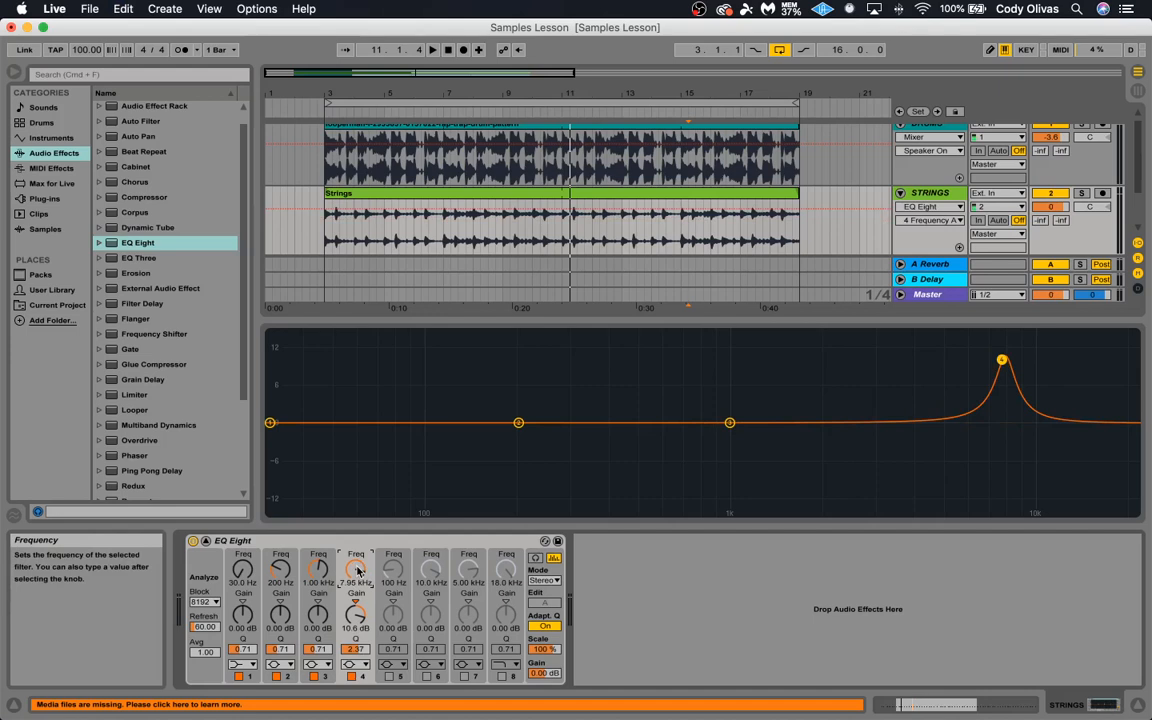
{"action": "left_click_drag", "start_coordinate": [355, 614], "coordinate": [355, 645]}
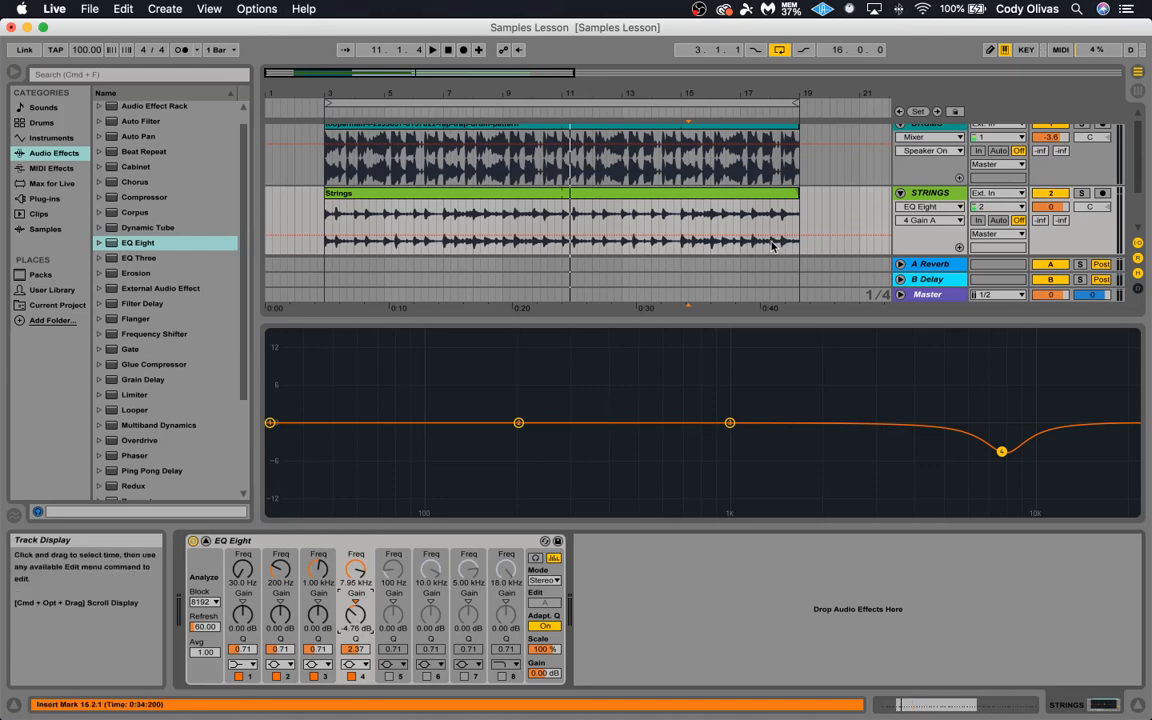
- Play the mix from about bar 11 and from bar 3, and adjust filter 4's cut to about -5.09 dB at 7.90 kHz
{"action": "left_click", "coordinate": [578, 236]}
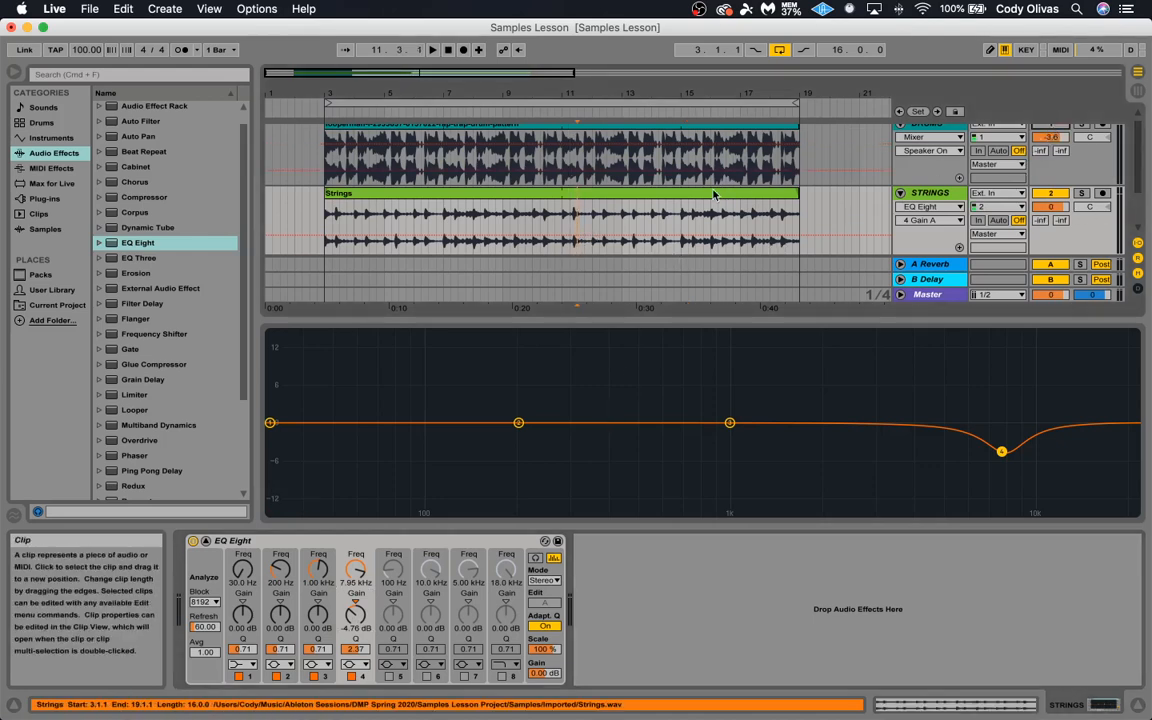
{"action": "key", "text": "space"}
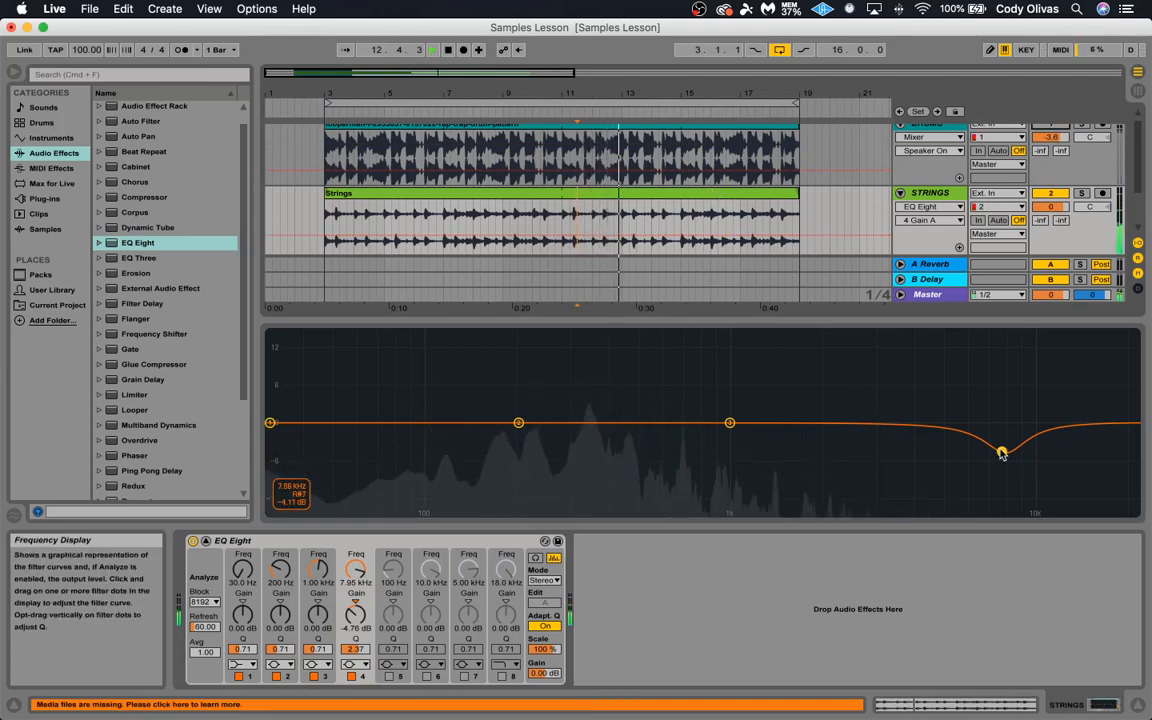
{"action": "key", "text": "space"}
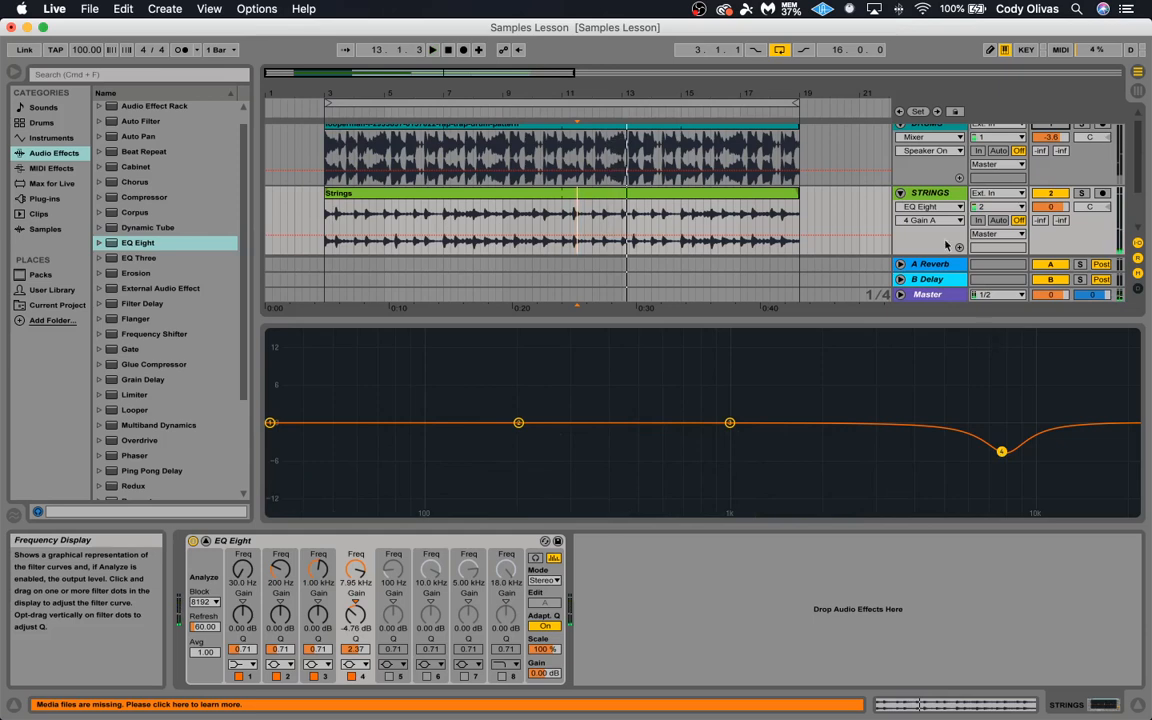
{"action": "left_click", "coordinate": [720, 193]}
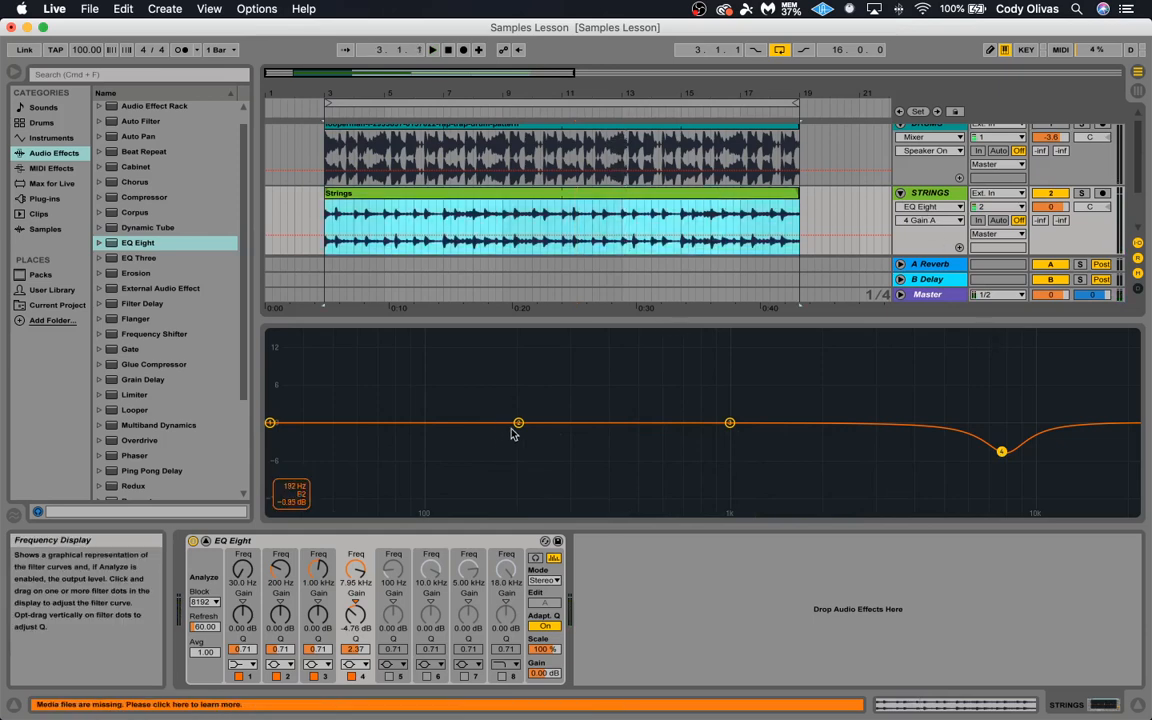
{"action": "left_click", "coordinate": [401, 237]}
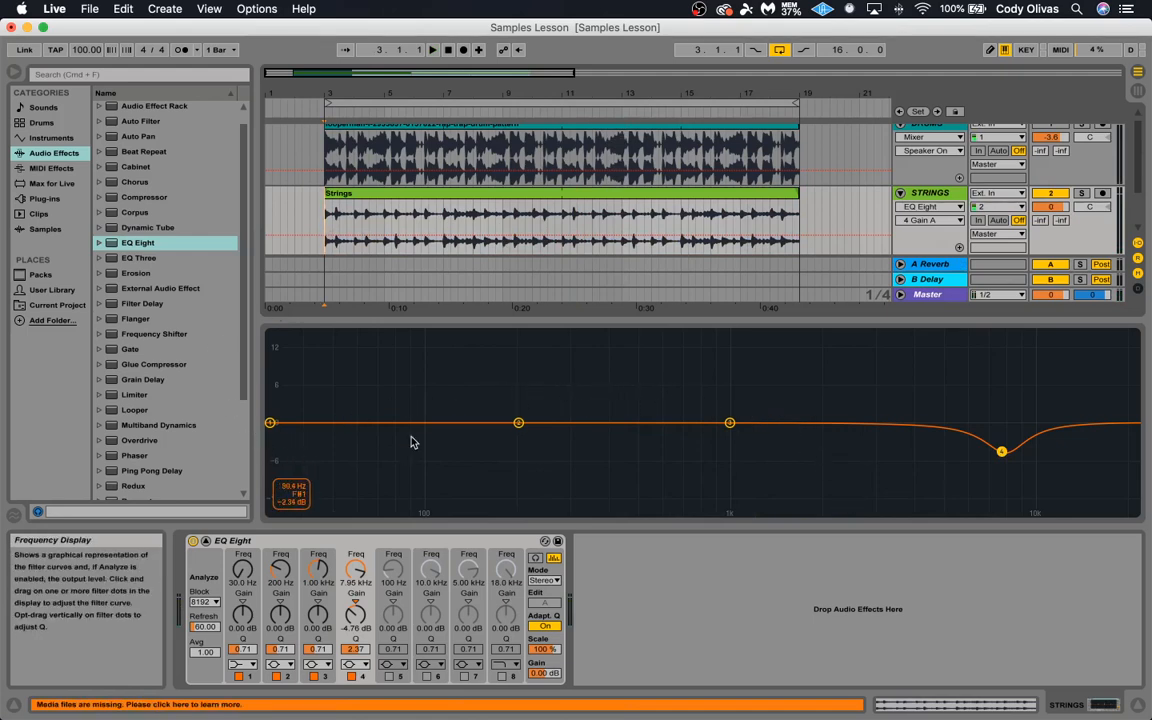
{"action": "key", "text": "space"}
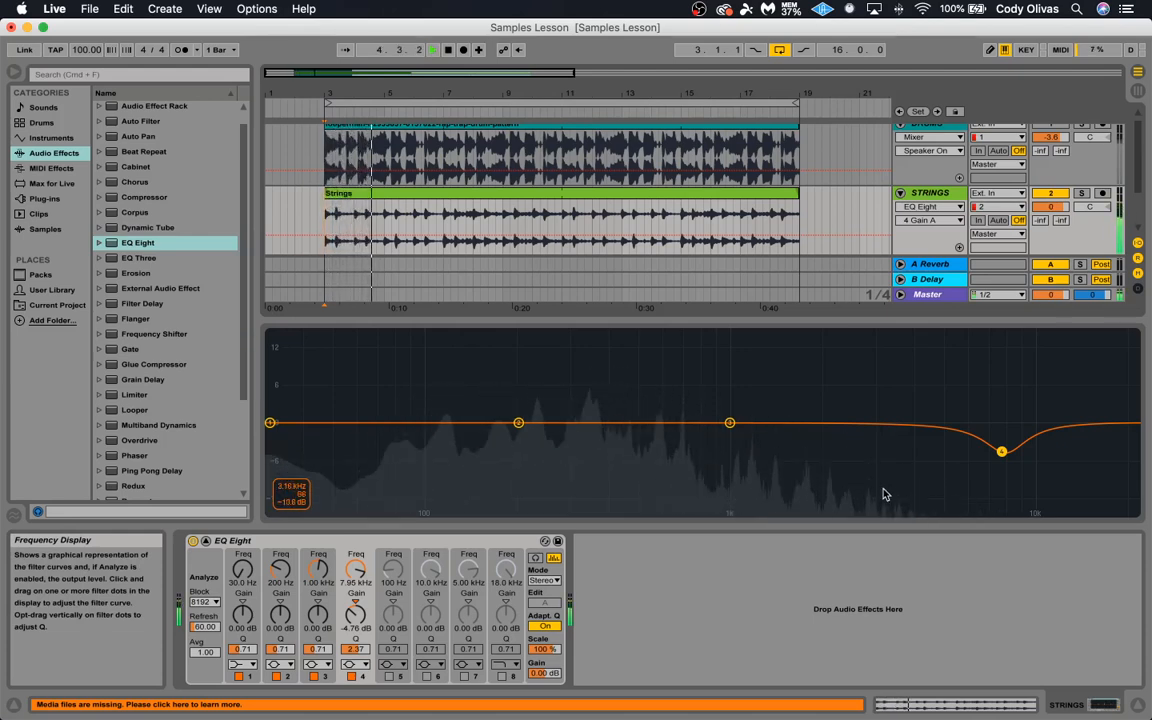
{"action": "key", "text": "space"}
{"action": "left_click_drag", "start_coordinate": [1001, 451], "coordinate": [1002, 455]}
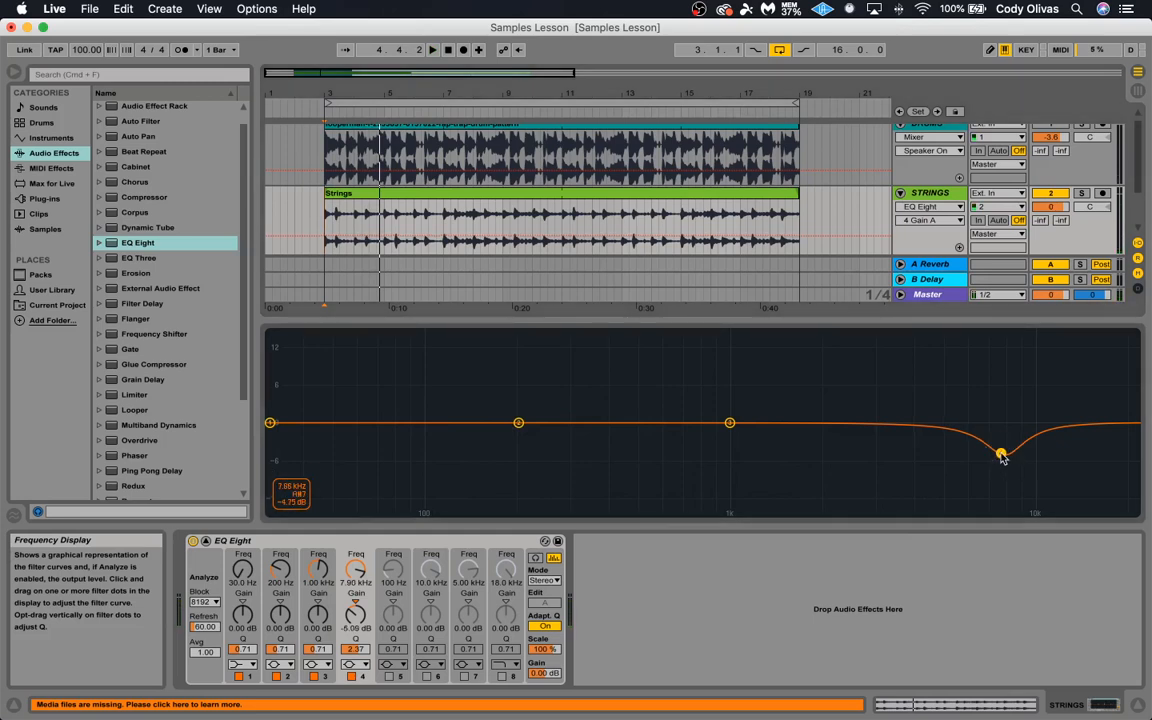
- Try filter 4 at 30 Hz and filter 1's low shelf at about 64.3 Hz, and undo both moves
{"action": "left_click", "coordinate": [354, 584]}
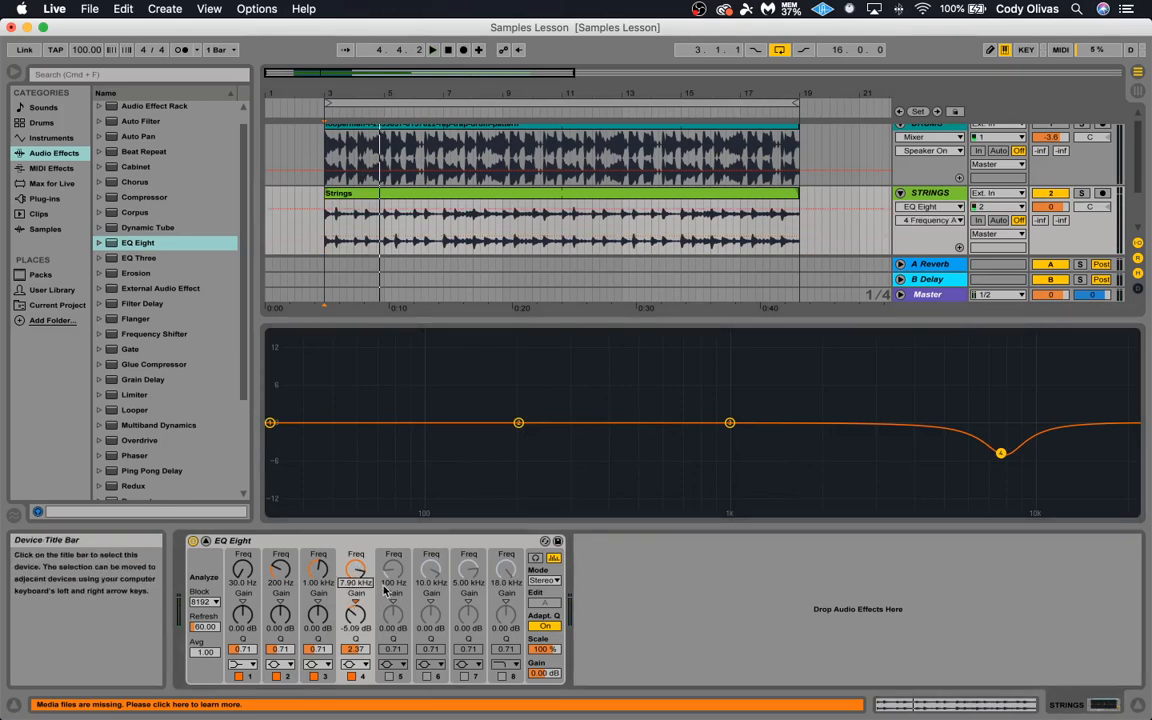
{"action": "type", "text": "30"}
{"action": "key", "text": "Return"}
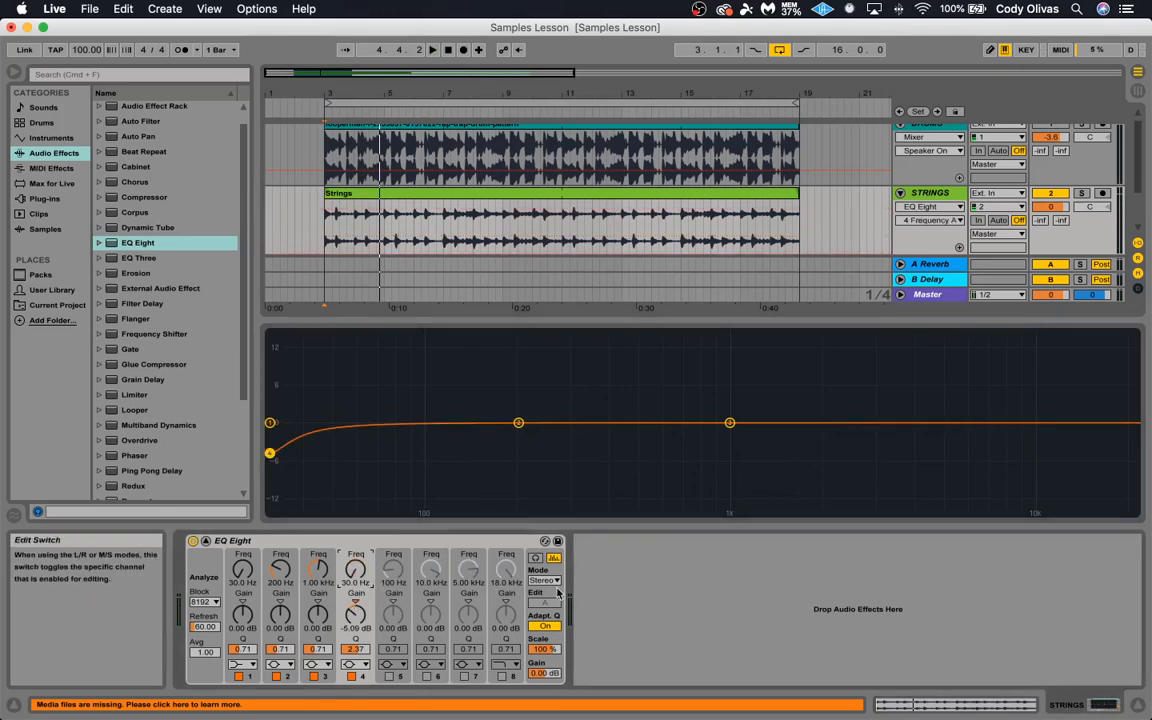
{"action": "left_click_drag", "start_coordinate": [269, 422], "coordinate": [369, 428]}
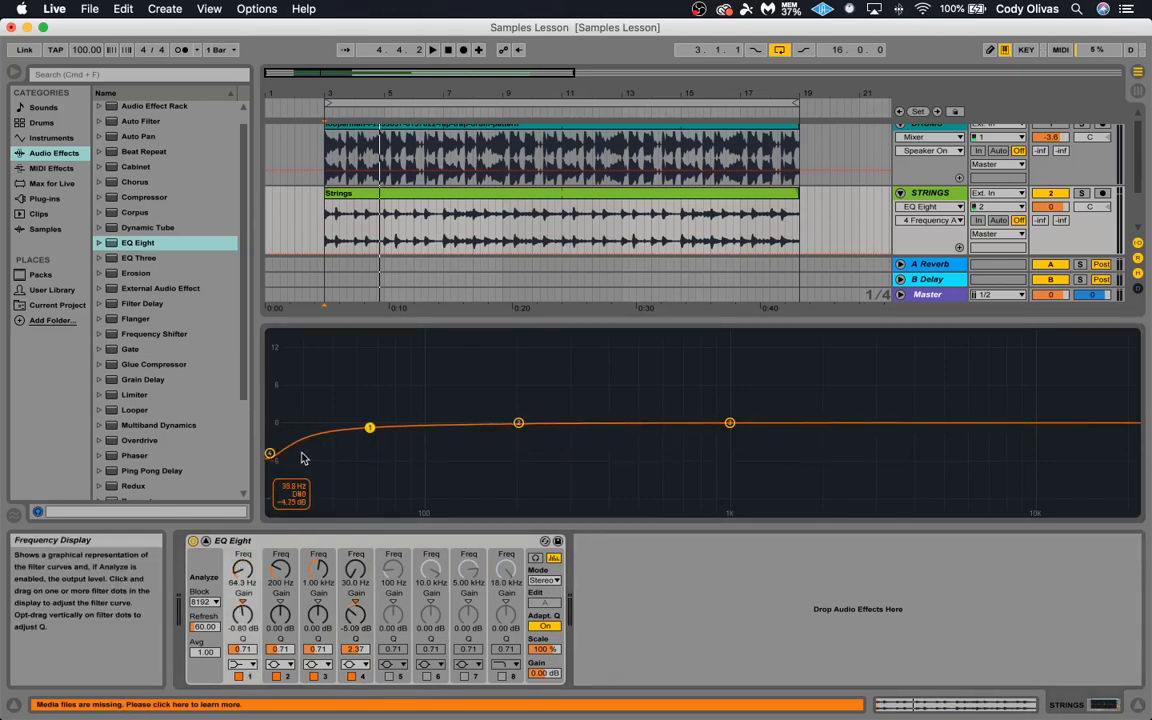
{"action": "key", "text": "super+z"}
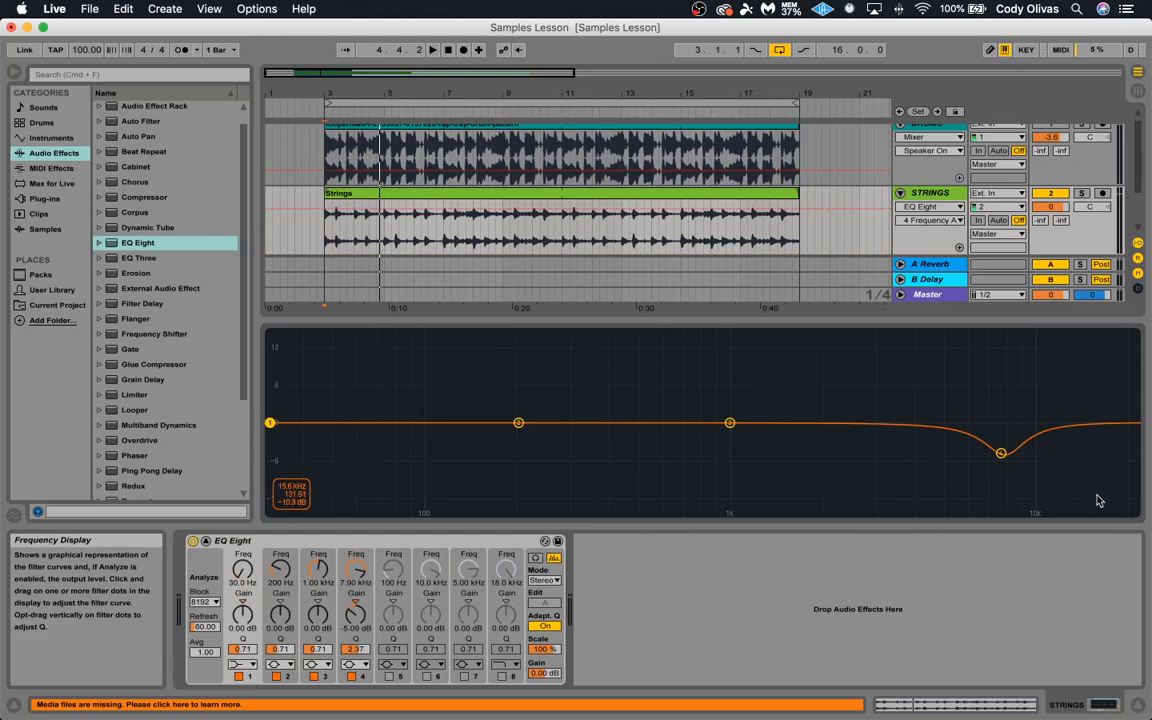
- Flatten filter 4, change it to a high cut, and lower it to about 1.88 kHz with a Q of 0.86
{"action": "left_click_drag", "start_coordinate": [1002, 453], "coordinate": [990, 422]}
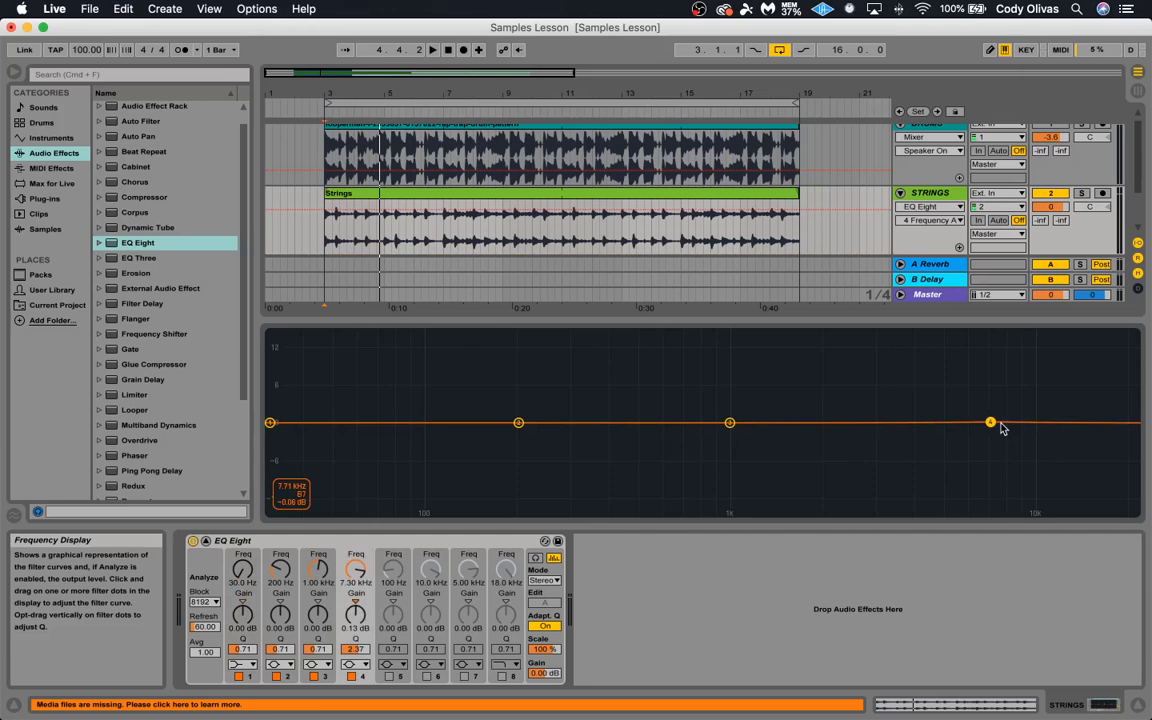
{"action": "left_click", "coordinate": [358, 666]}
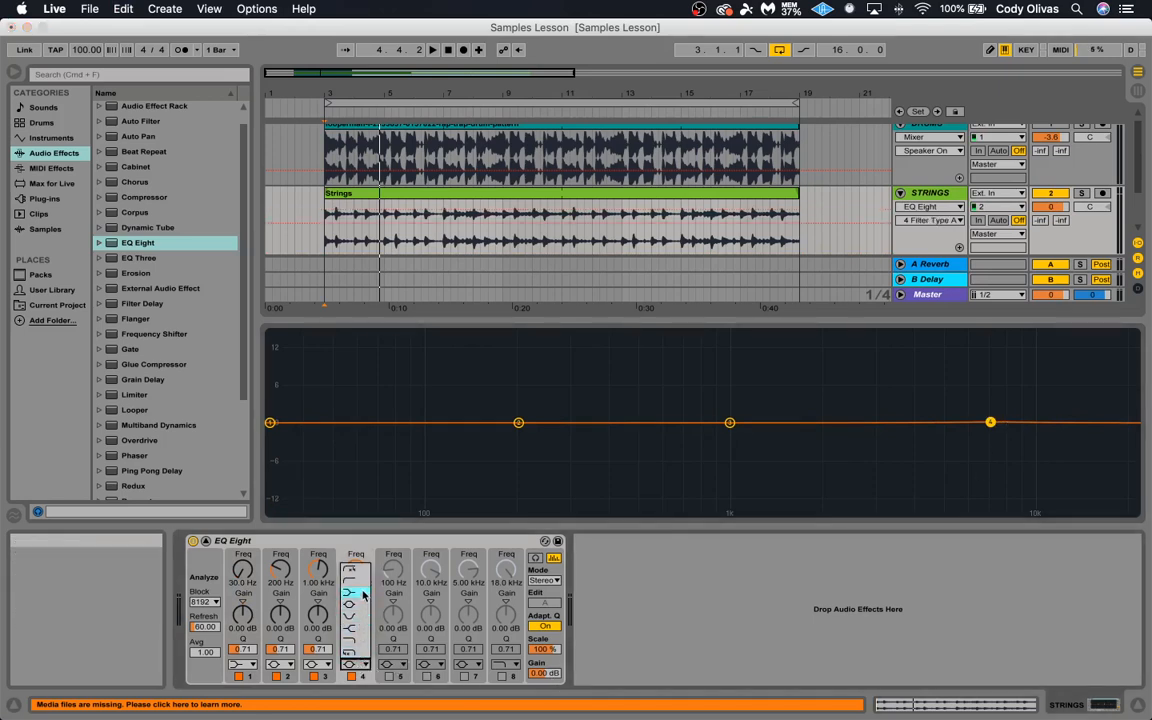
{"action": "left_click", "coordinate": [358, 616]}
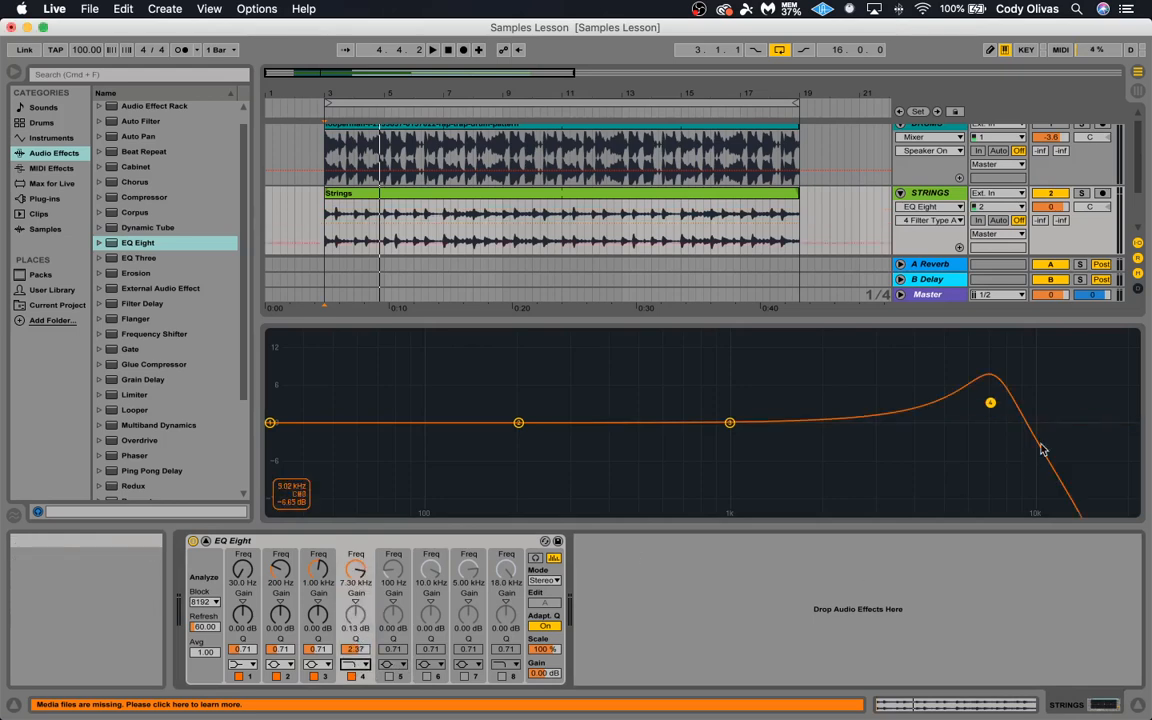
{"action": "left_click_drag", "start_coordinate": [988, 404], "coordinate": [875, 442]}
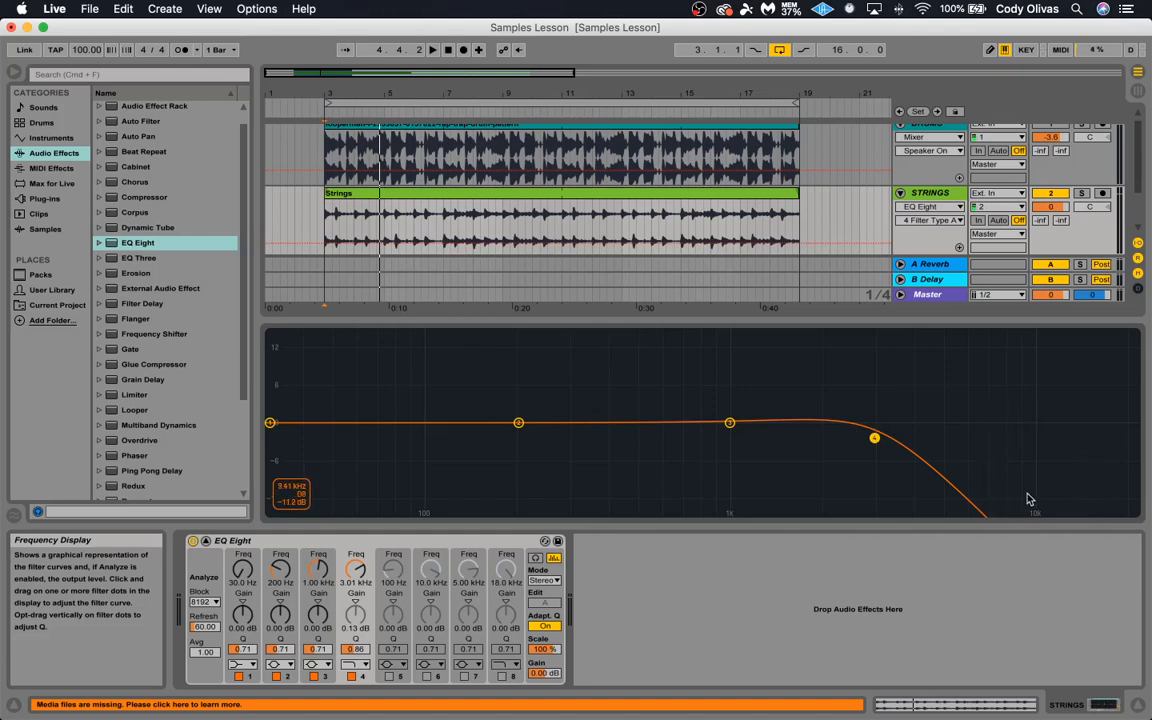
{"action": "left_click_drag", "start_coordinate": [874, 438], "coordinate": [815, 441]}
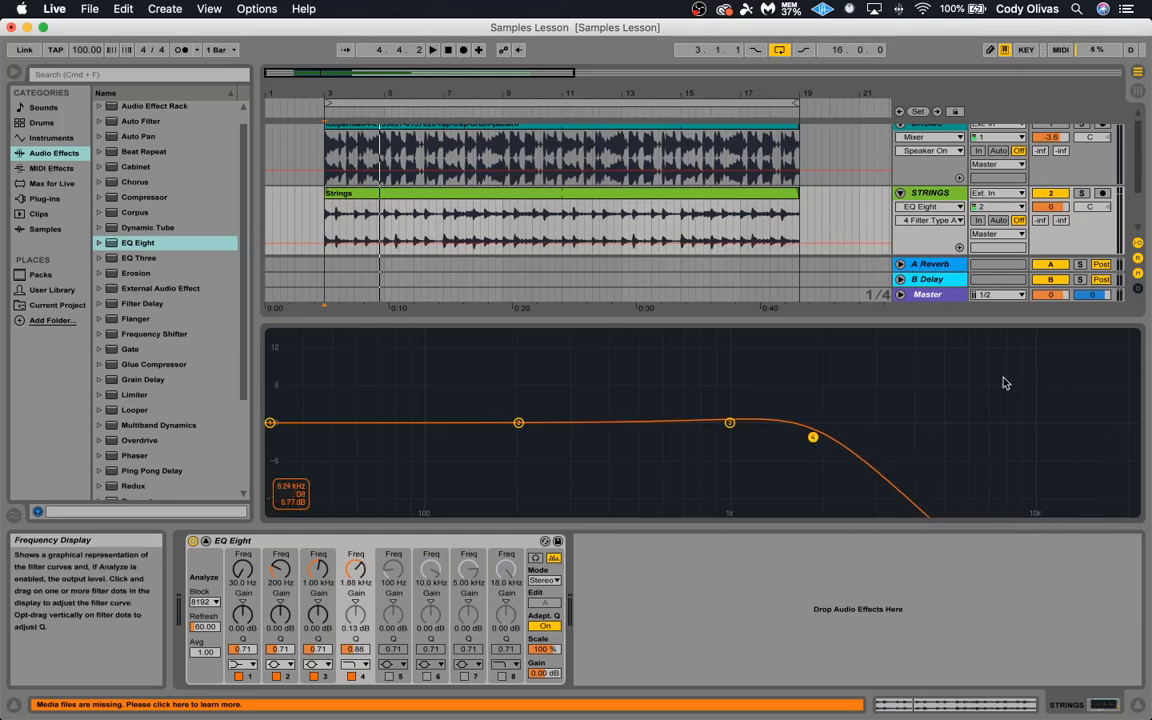
- Play the mix from bar 3 while fine-tuning filter 4's high cut to about 1.91 kHz with a Q of 0.79
{"action": "key", "text": "space"}
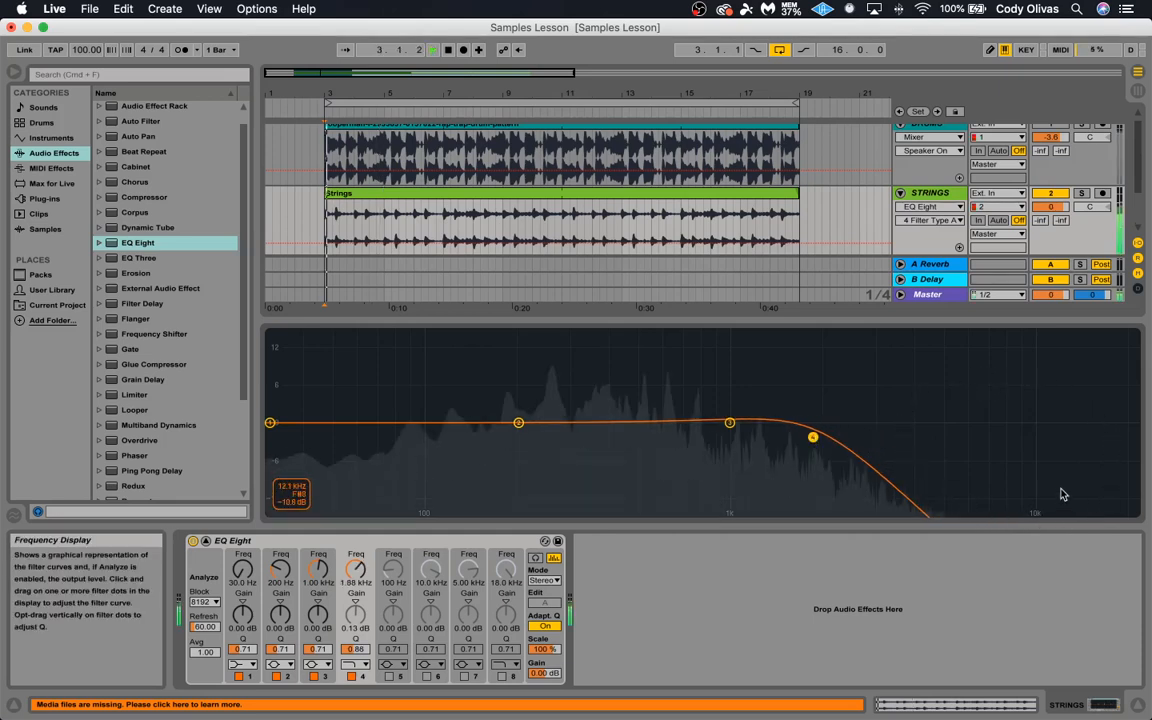
{"action": "left_click_drag", "start_coordinate": [814, 437], "coordinate": [814, 441]}
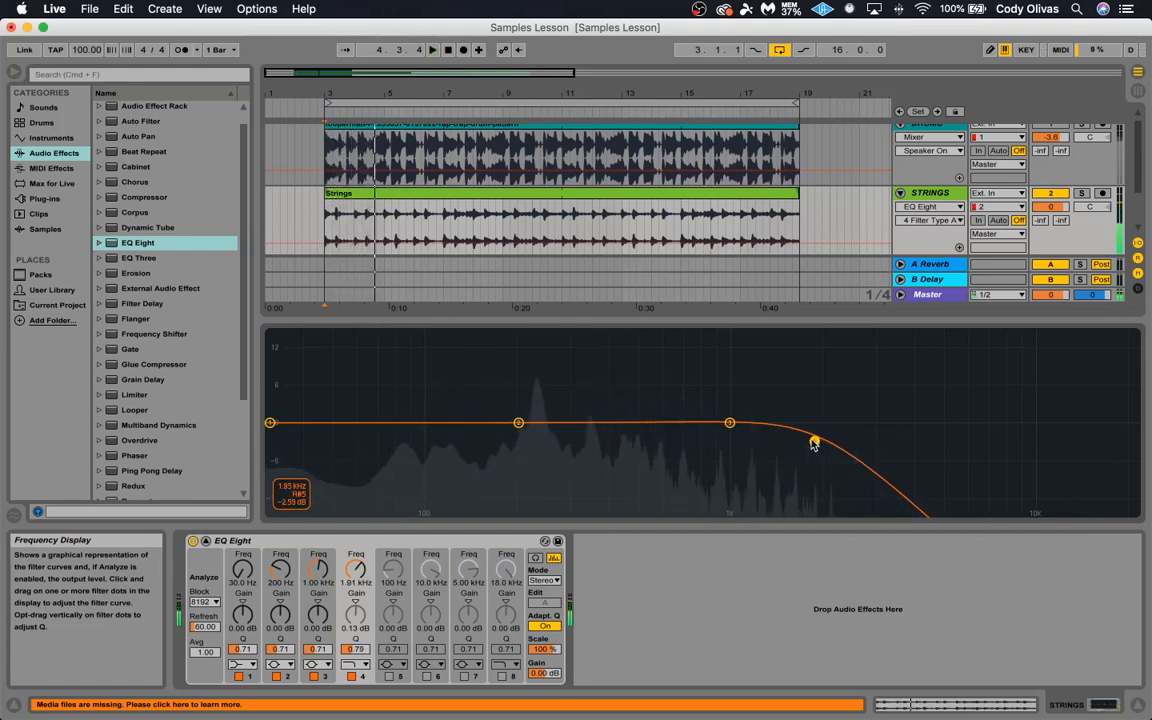
{"action": "key", "text": "space"}
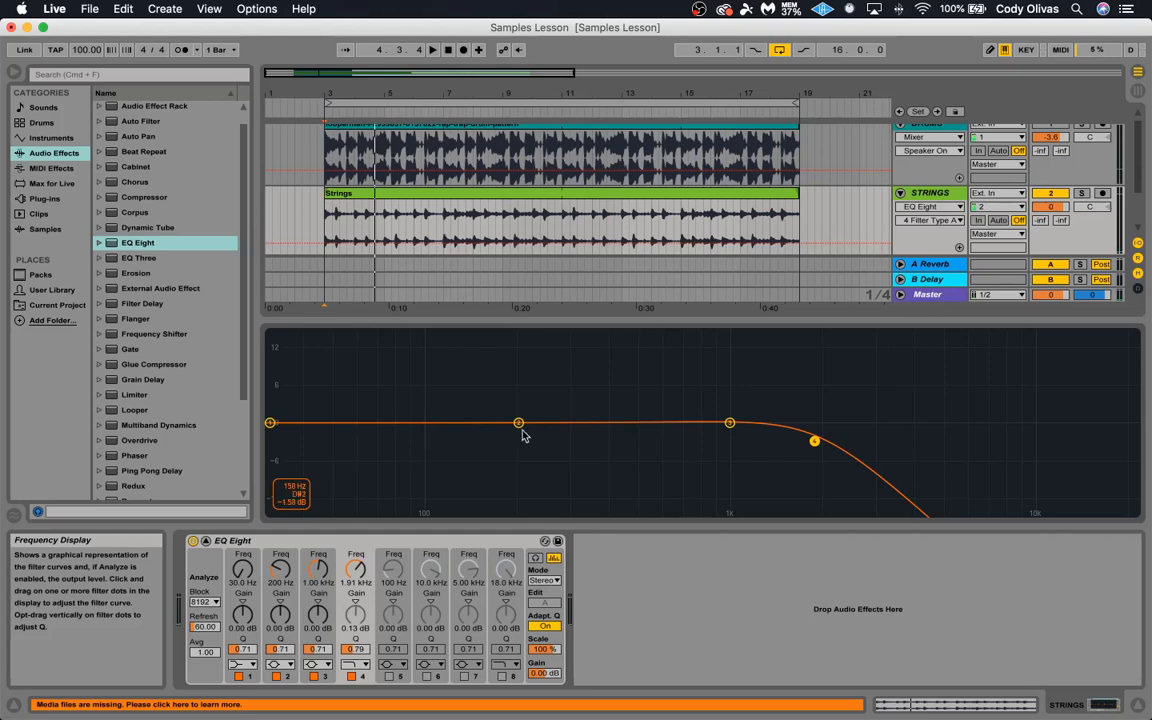
- Move filter 1's low shelf to about 37.6 Hz with a gain of about -0.67 dB
{"action": "left_click_drag", "start_coordinate": [270, 424], "coordinate": [291, 422]}
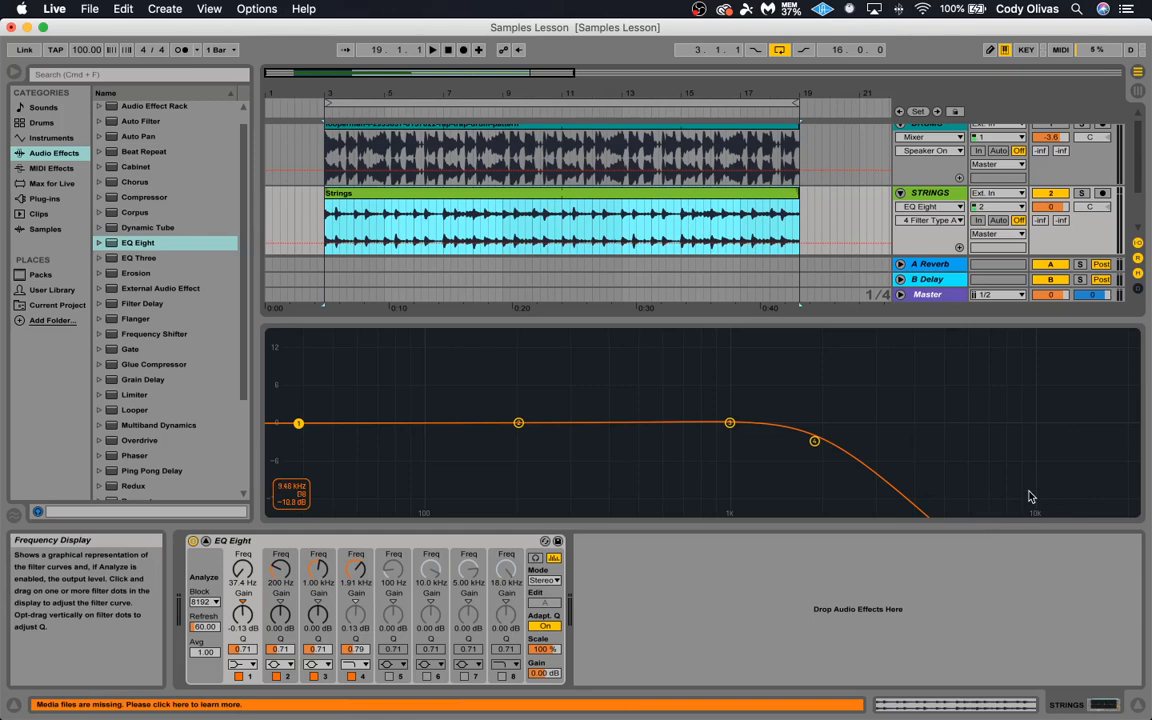
{"action": "key", "text": "space"}
{"action": "left_click_drag", "start_coordinate": [298, 424], "coordinate": [299, 428]}
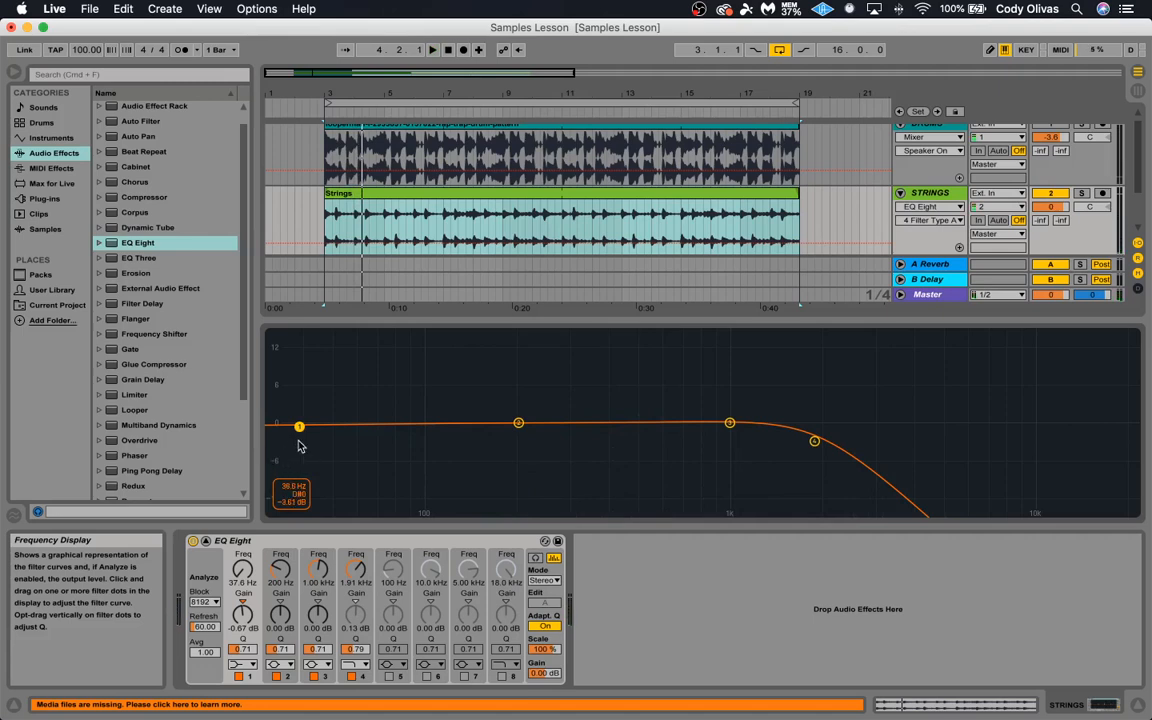
- Change filter 1 from a low shelf to a low cut and raise it to about 44.9 Hz with a Q of 0.81
{"action": "left_click_drag", "start_coordinate": [300, 426], "coordinate": [306, 424]}
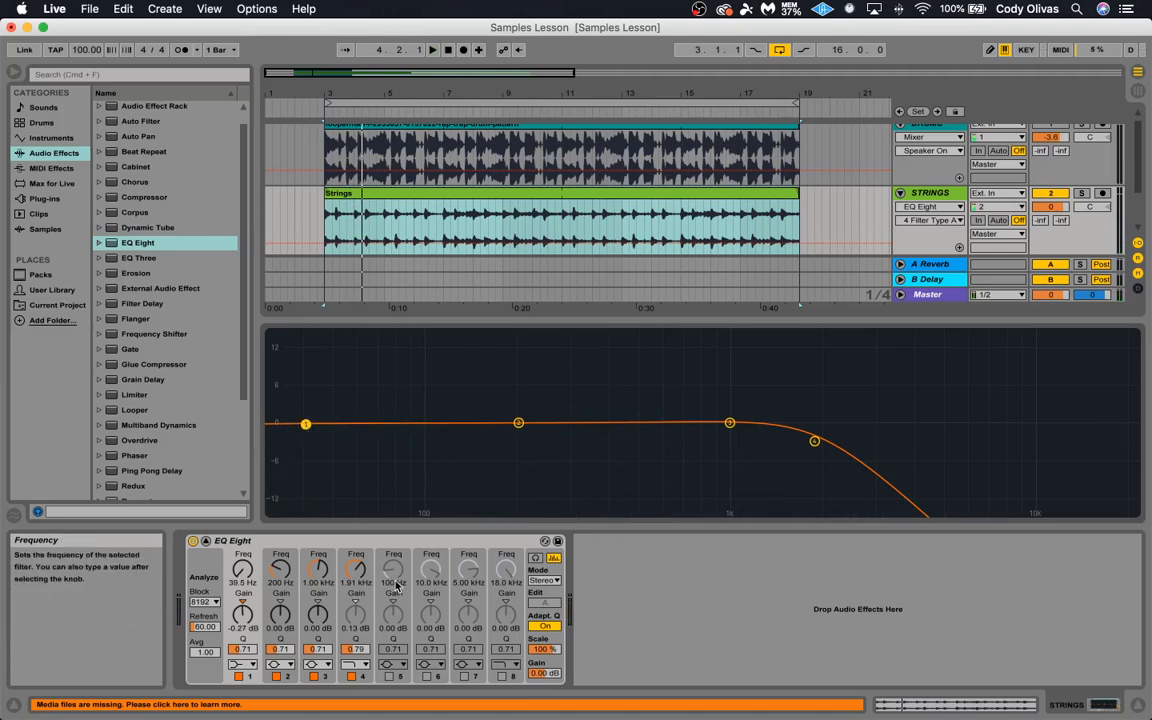
{"action": "left_click", "coordinate": [250, 665]}
{"action": "left_click", "coordinate": [242, 582]}
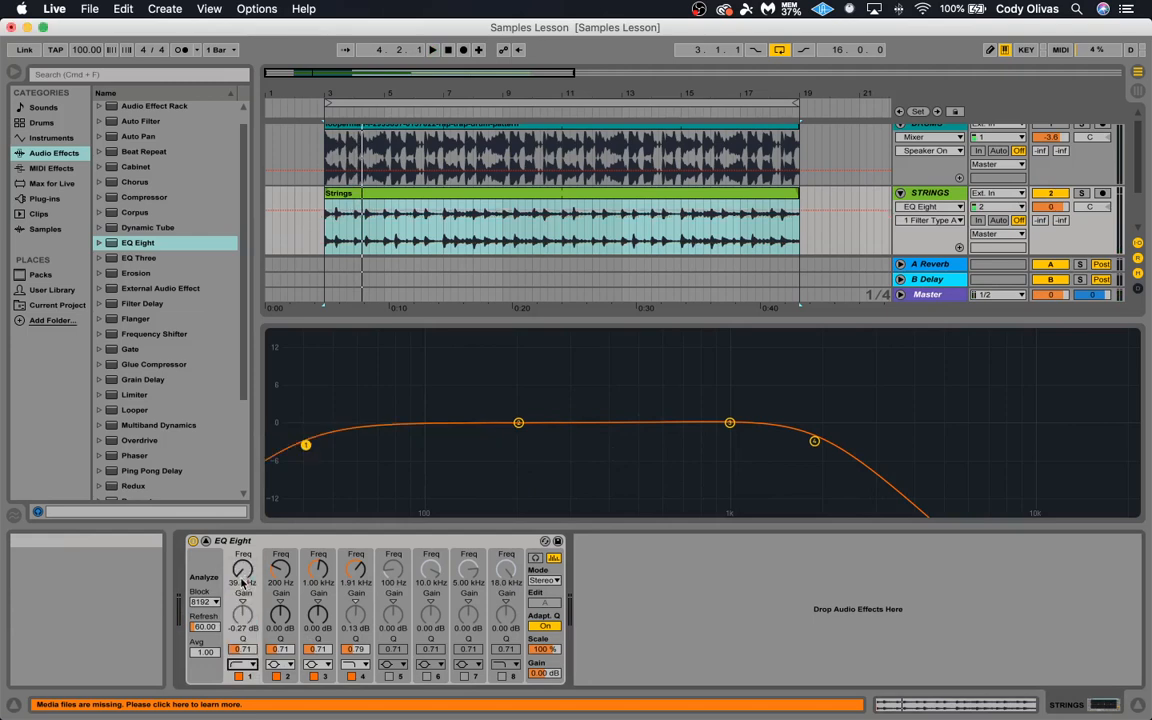
{"action": "left_click_drag", "start_coordinate": [306, 445], "coordinate": [312, 442]}
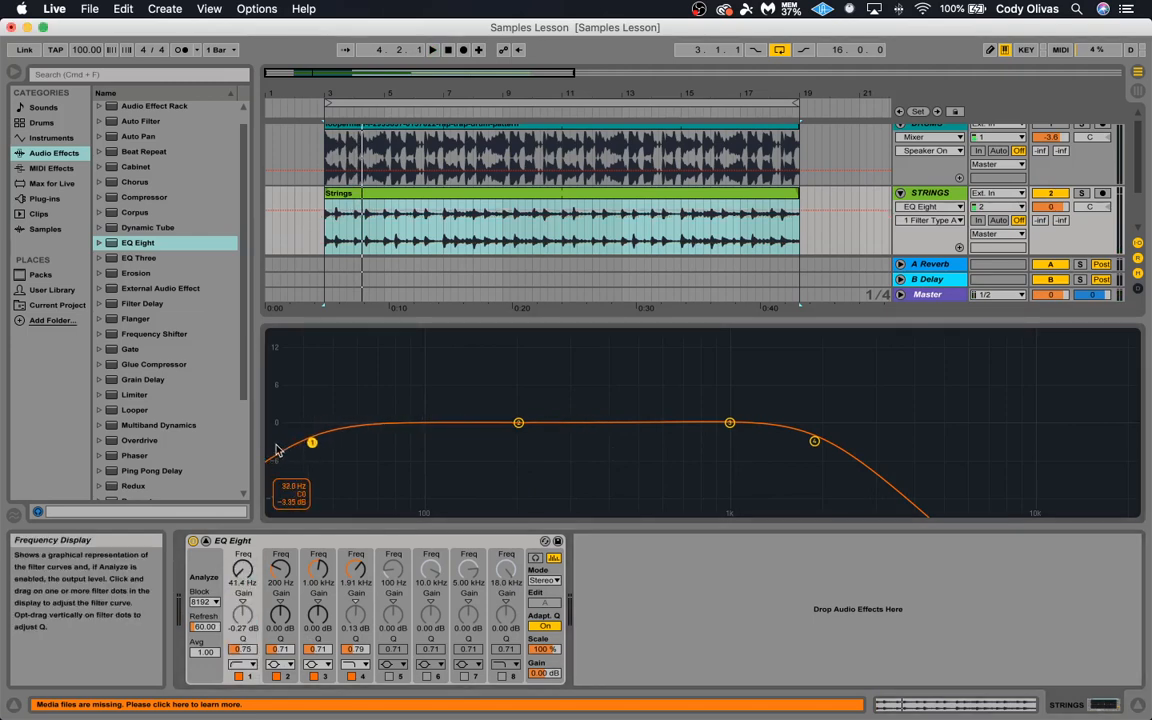
{"action": "left_click_drag", "start_coordinate": [311, 444], "coordinate": [322, 440]}
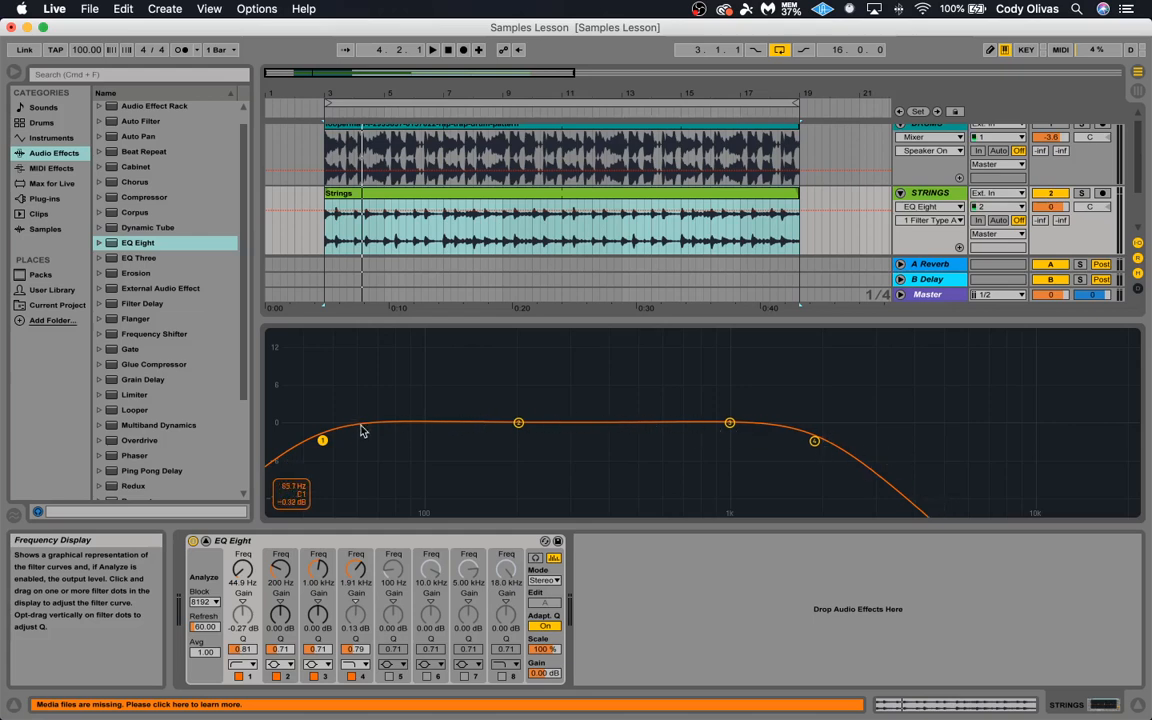
- Move filter 2 to about 166 Hz, enable filters 5 and 6, and bring filter 6 down to about 334 Hz
{"action": "left_click_drag", "start_coordinate": [518, 424], "coordinate": [494, 422]}
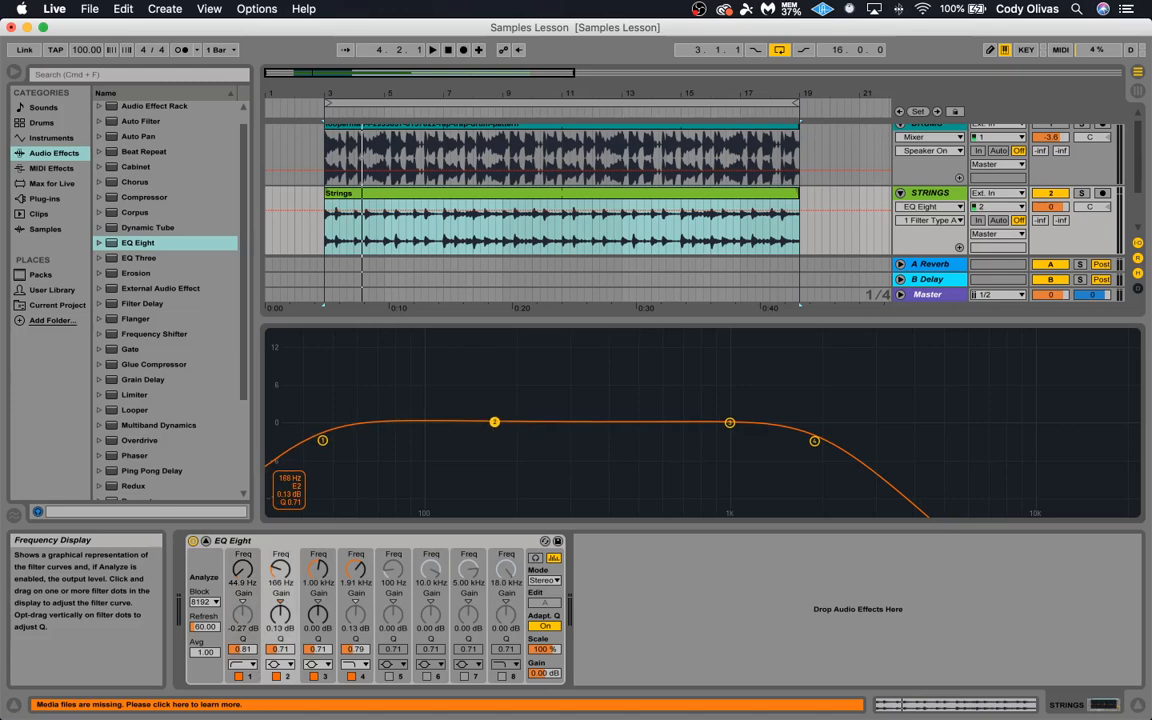
{"action": "left_click", "coordinate": [389, 677]}
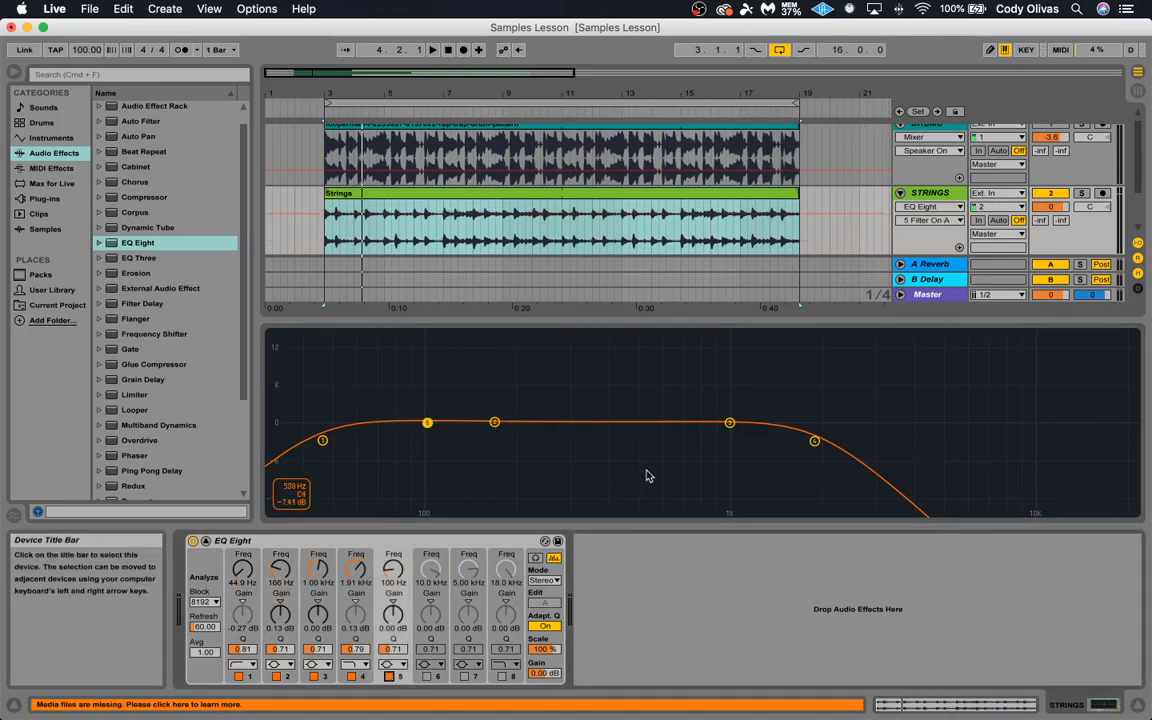
{"action": "left_click", "coordinate": [427, 677]}
{"action": "left_click_drag", "start_coordinate": [1032, 422], "coordinate": [585, 422]}
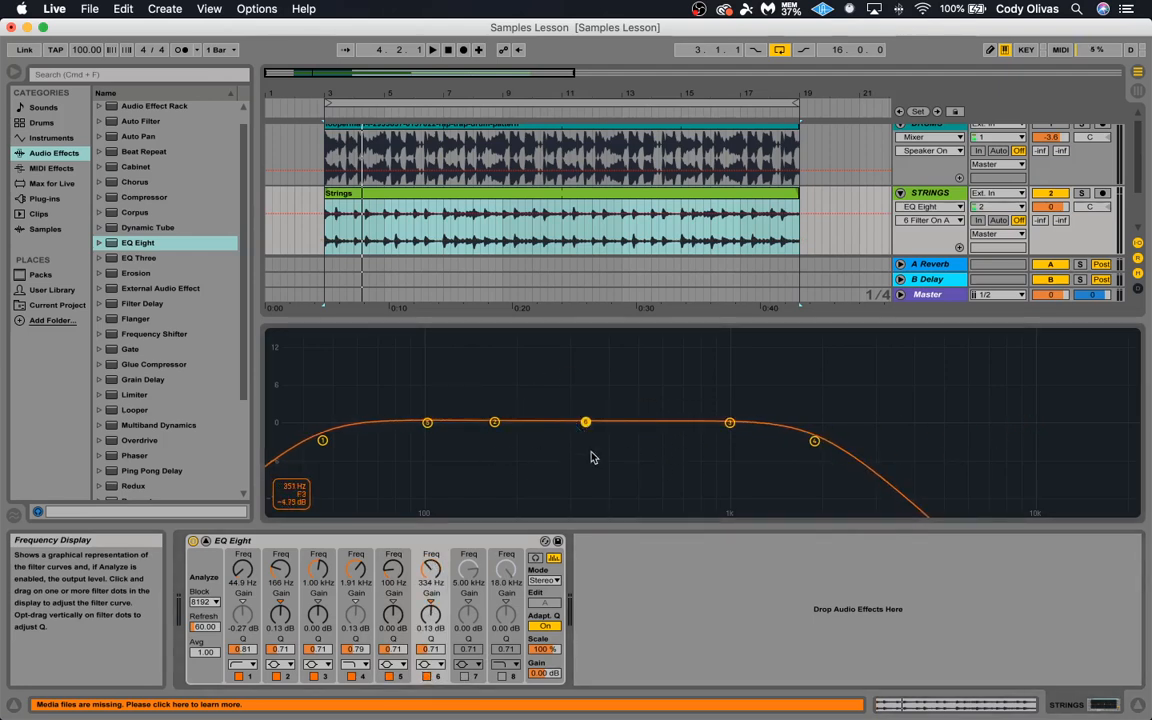
- Play from bar 3 while boosting filter 6 to about 15 dB at 521 Hz with a Q of 2.27, and solo the STRINGS track
{"action": "left_click", "coordinate": [932, 192]}
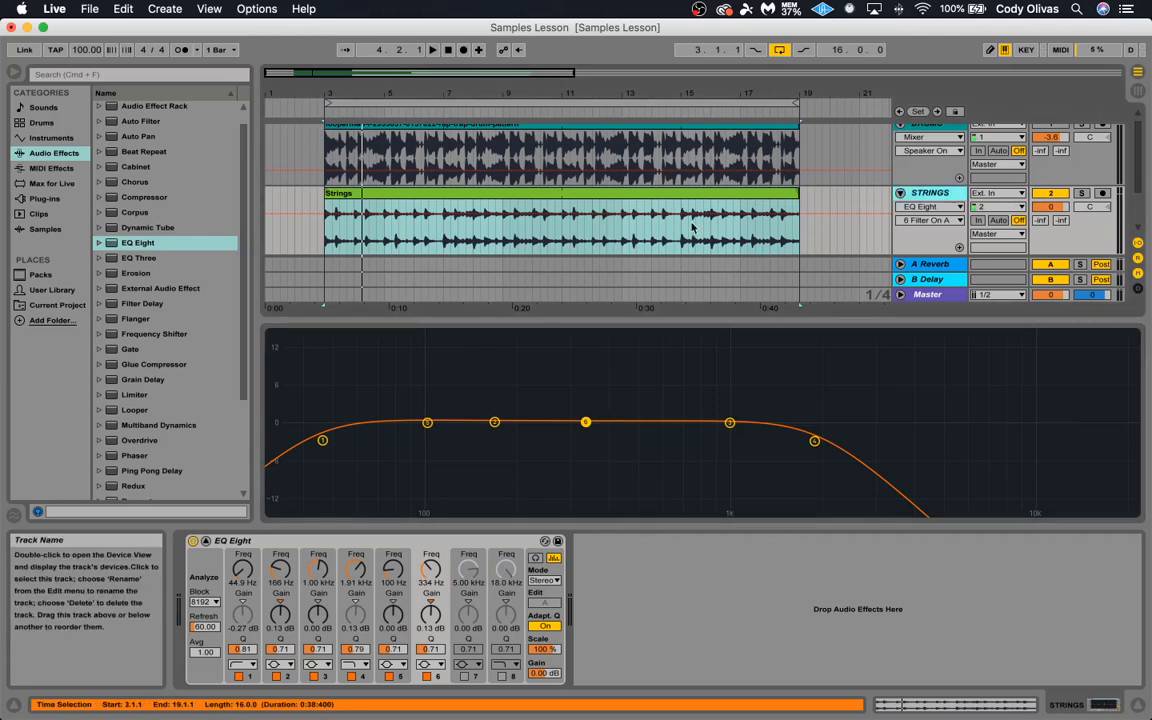
{"action": "left_click", "coordinate": [330, 228]}
{"action": "key", "text": "space"}
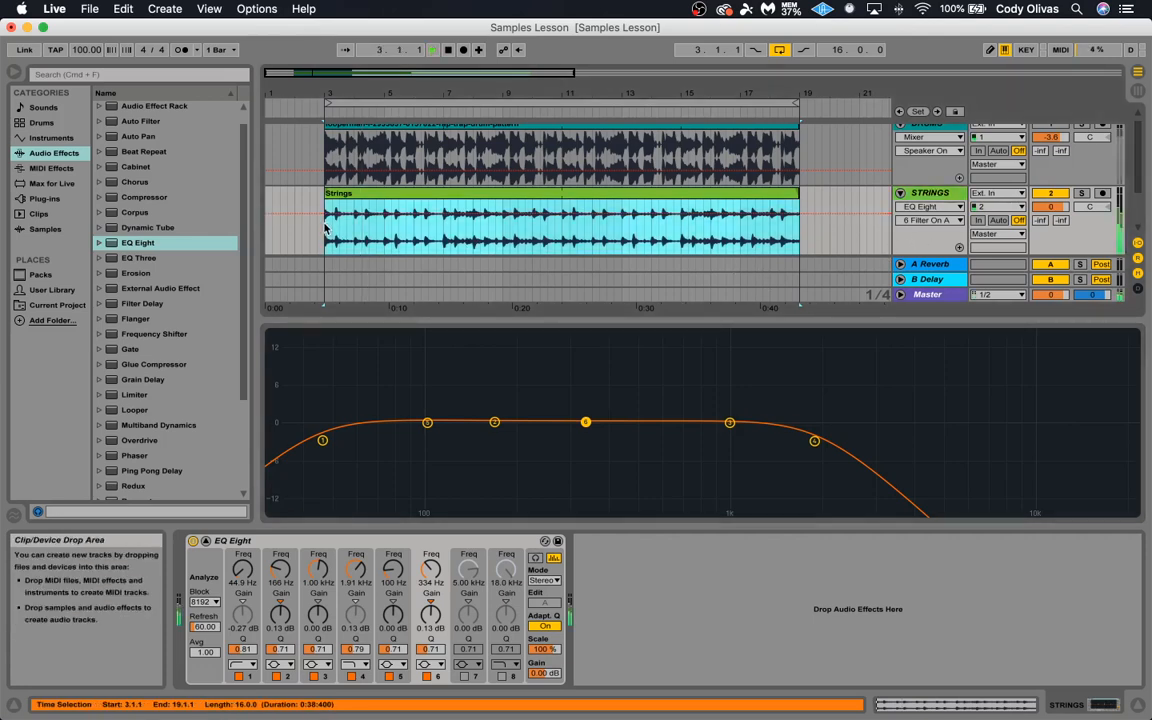
{"action": "left_click_drag", "start_coordinate": [590, 428], "coordinate": [591, 338]}
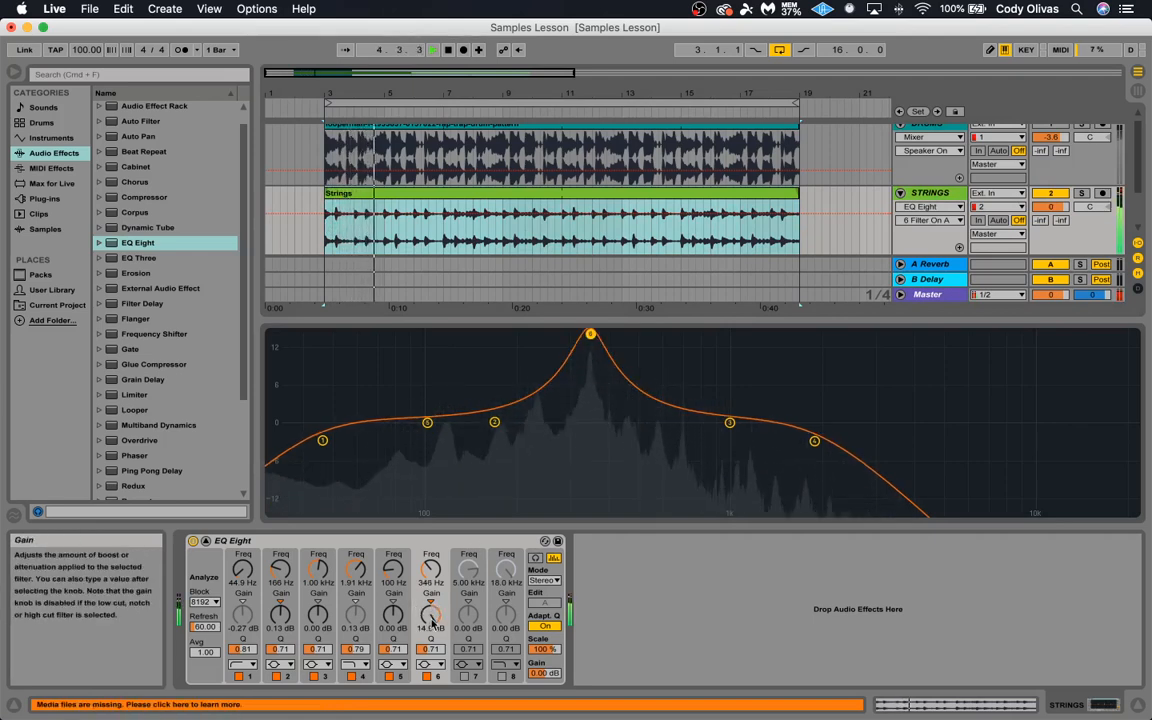
{"action": "left_click_drag", "start_coordinate": [430, 651], "coordinate": [430, 541]}
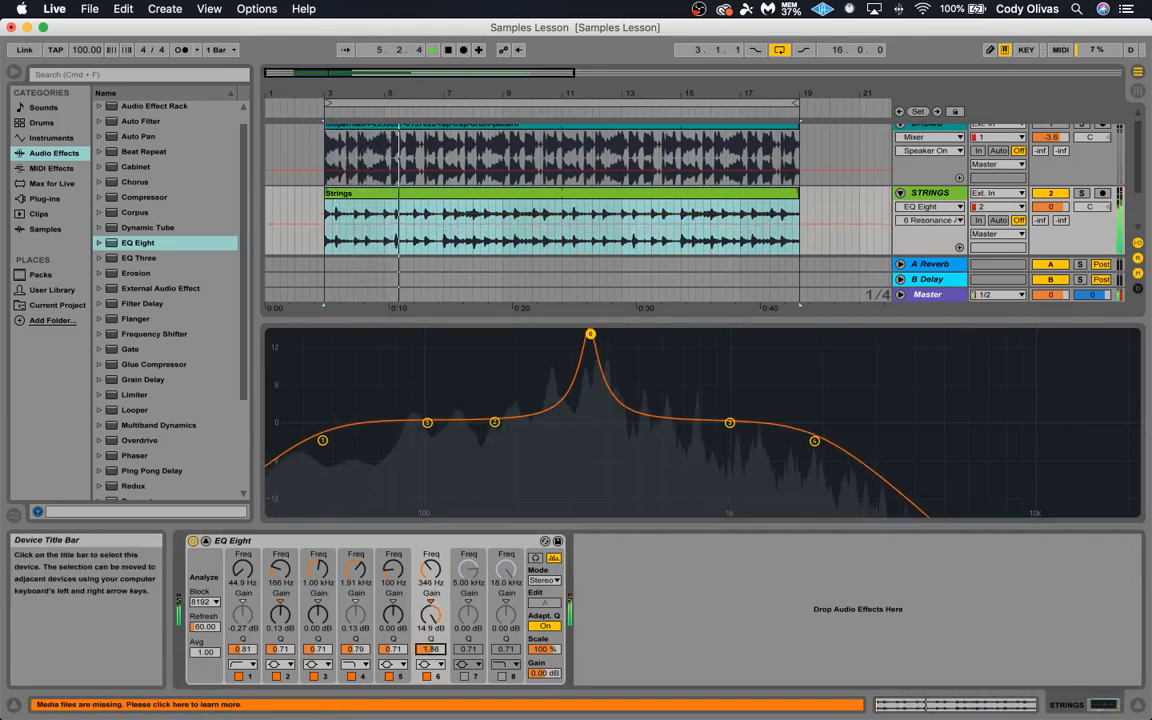
{"action": "left_click_drag", "start_coordinate": [590, 338], "coordinate": [644, 333]}
{"action": "left_click", "coordinate": [1082, 193]}
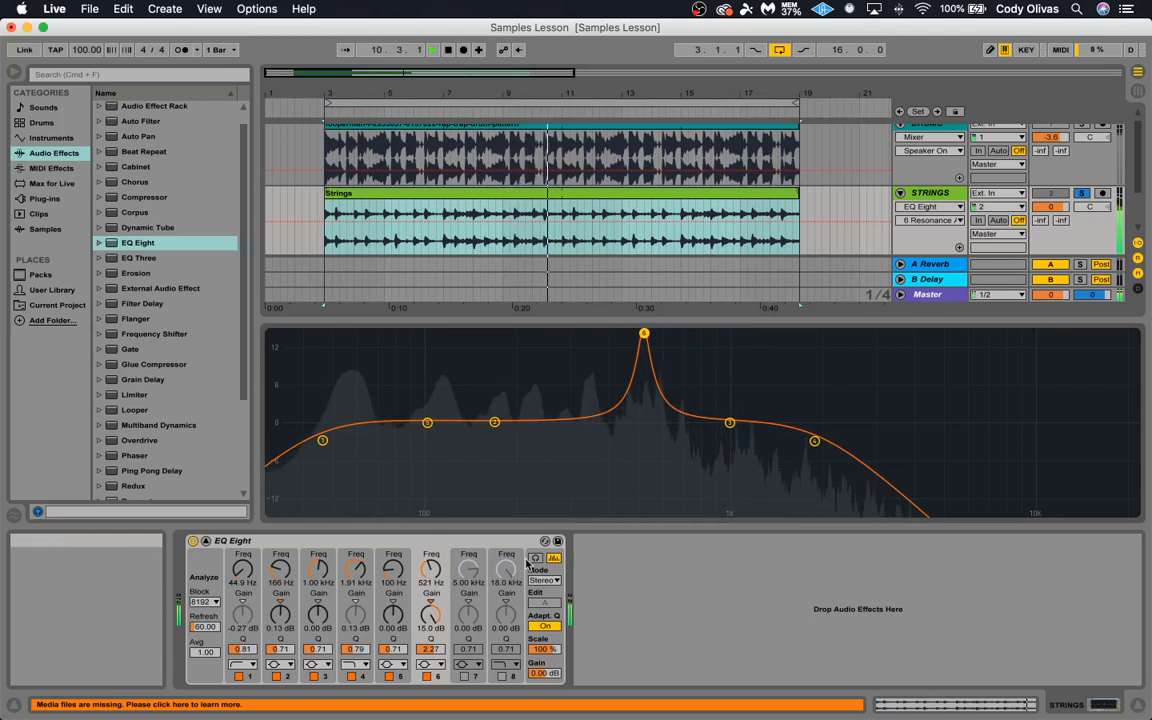
- Widen filter 6 to a Q of 0.60 and sweep it from 257 Hz up to about 1.02 kHz with a 14.5 dB boost
{"action": "mouse_move", "coordinate": [431, 616]}
{"action": "left_mouse_down"}
{"action": "mouse_move", "coordinate": [431, 641]}
{"action": "mouse_move", "coordinate": [431, 614]}
{"action": "left_mouse_up"}
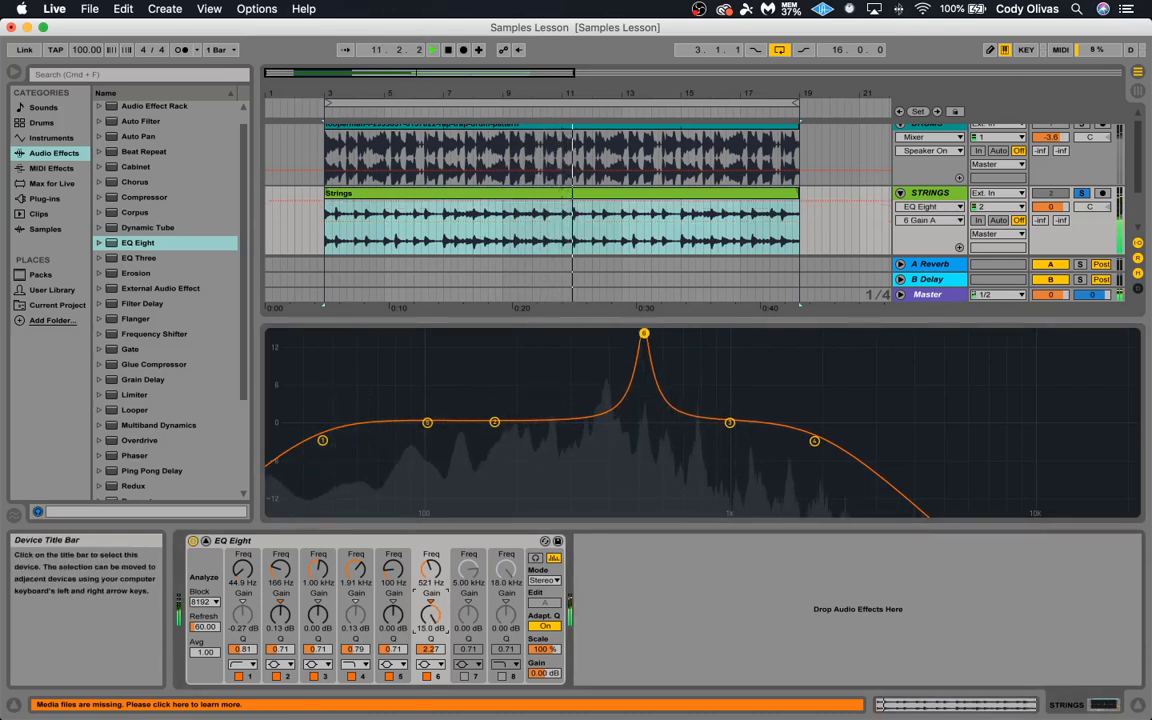
{"action": "mouse_move", "coordinate": [431, 570]}
{"action": "left_mouse_down"}
{"action": "mouse_move", "coordinate": [431, 598]}
{"action": "mouse_move", "coordinate": [431, 586]}
{"action": "left_mouse_up"}
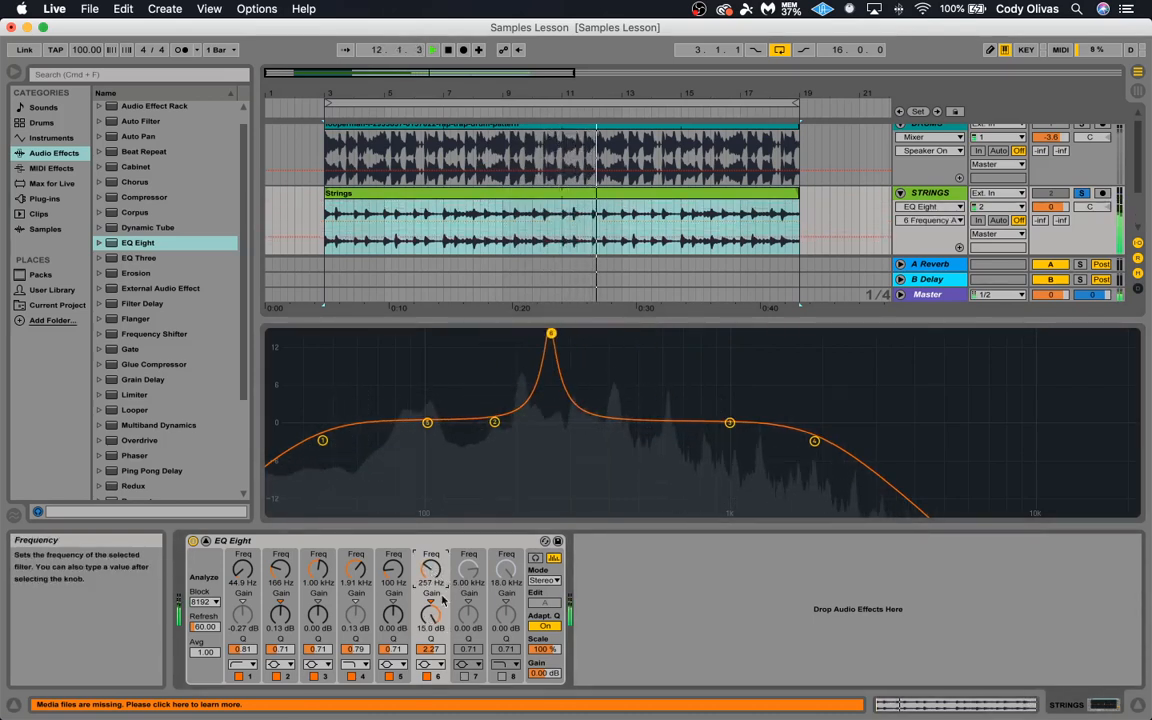
{"action": "left_click_drag", "start_coordinate": [431, 649], "coordinate": [431, 680]}
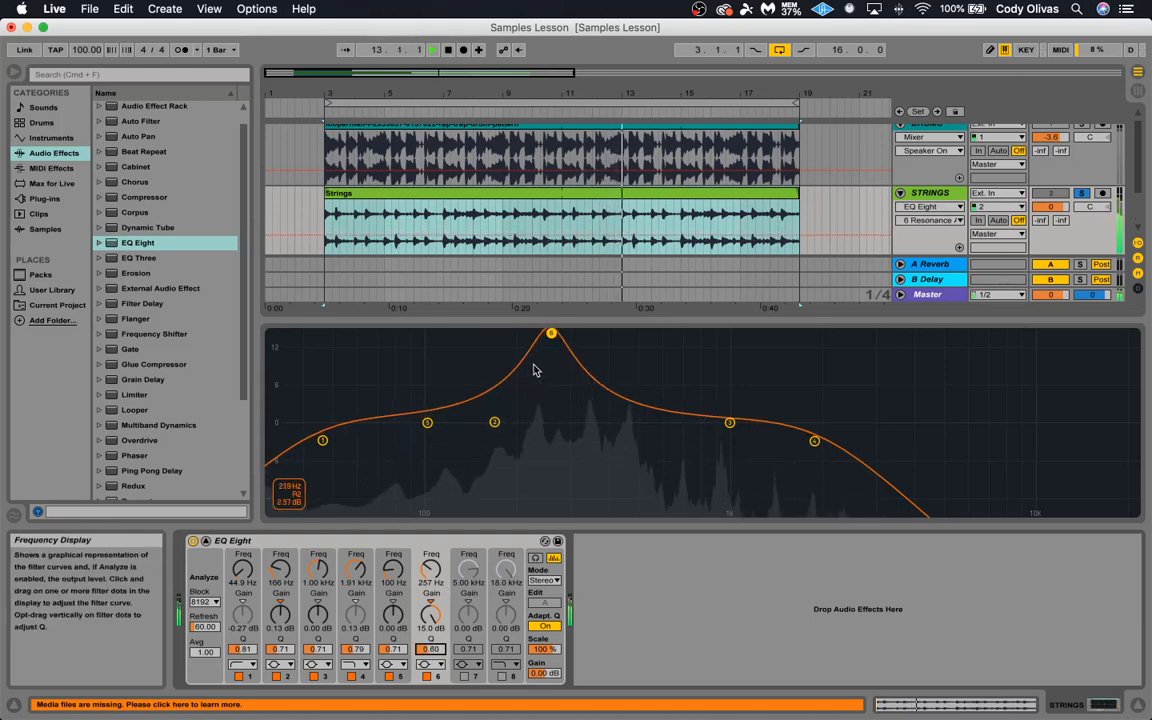
{"action": "left_click_drag", "start_coordinate": [551, 334], "coordinate": [733, 333]}
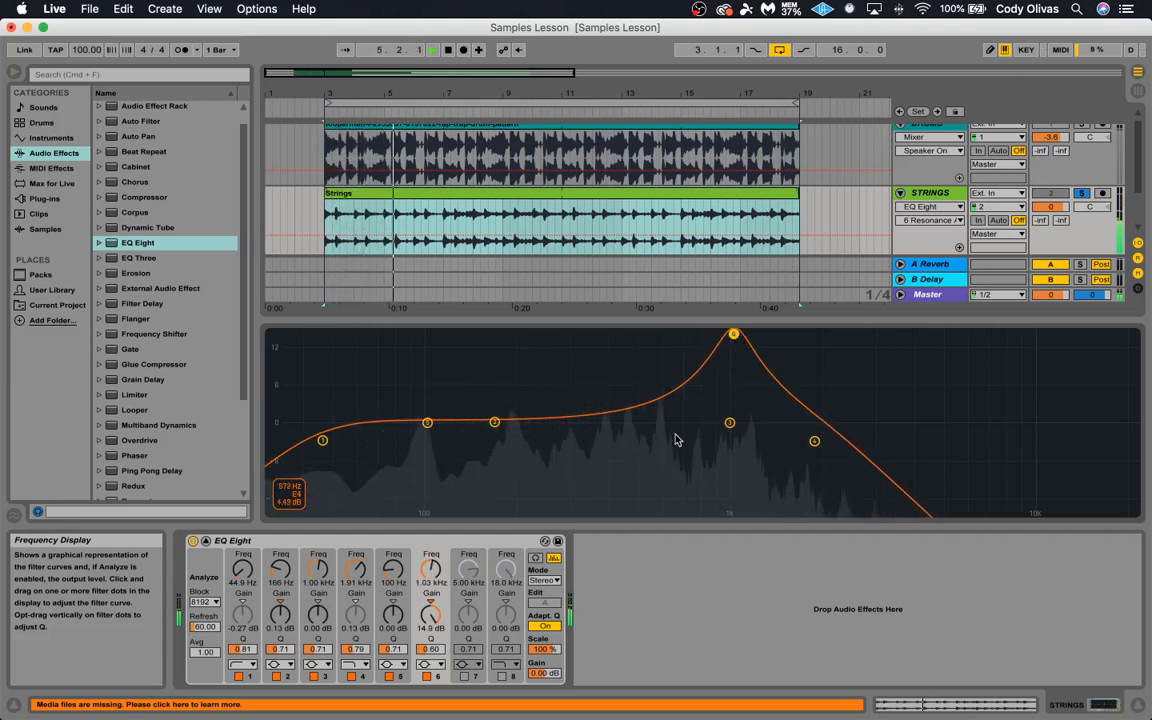
{"action": "mouse_move", "coordinate": [733, 334]}
{"action": "left_mouse_down"}
{"action": "mouse_move", "coordinate": [743, 334]}
{"action": "mouse_move", "coordinate": [732, 336]}
{"action": "left_mouse_up"}
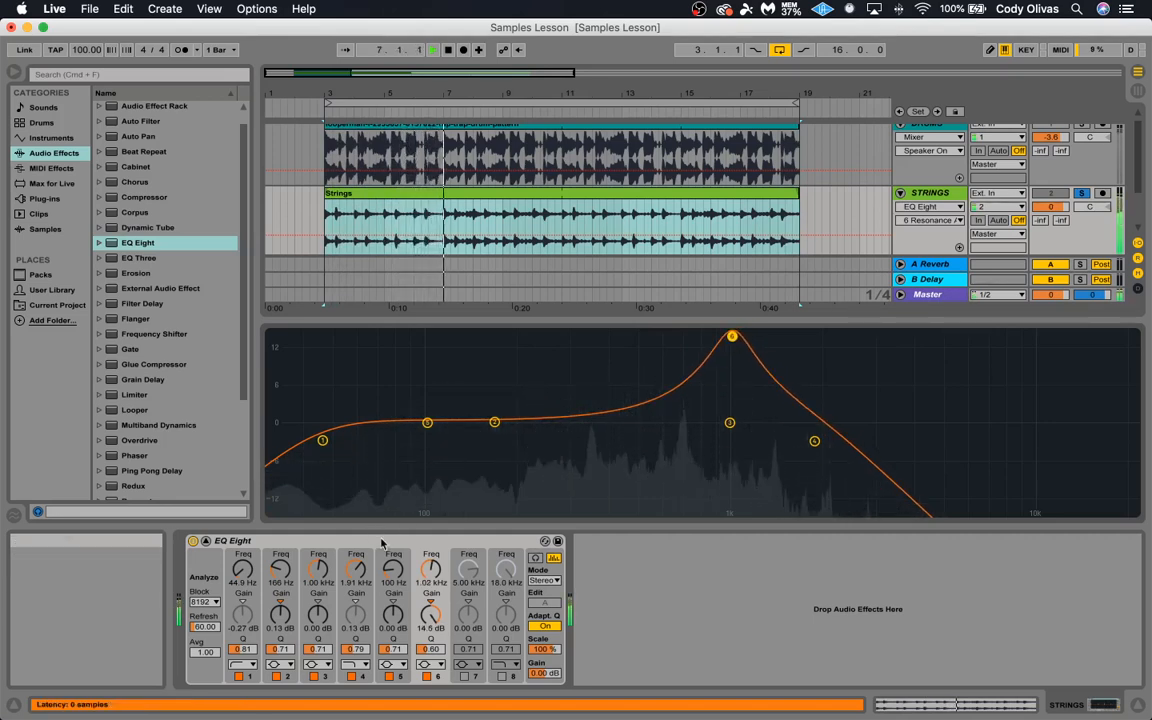
- Narrow filter 6 to a Q of 2.90 and set it to 1.00 kHz with a gain of about 7.38 dB
{"action": "left_click", "coordinate": [432, 571]}
{"action": "left_click", "coordinate": [432, 615]}
{"action": "mouse_move", "coordinate": [432, 615]}
{"action": "left_mouse_down"}
{"action": "mouse_move", "coordinate": [432, 669]}
{"action": "mouse_move", "coordinate": [432, 560]}
{"action": "mouse_move", "coordinate": [432, 603]}
{"action": "left_mouse_up"}
{"action": "left_click", "coordinate": [432, 571]}
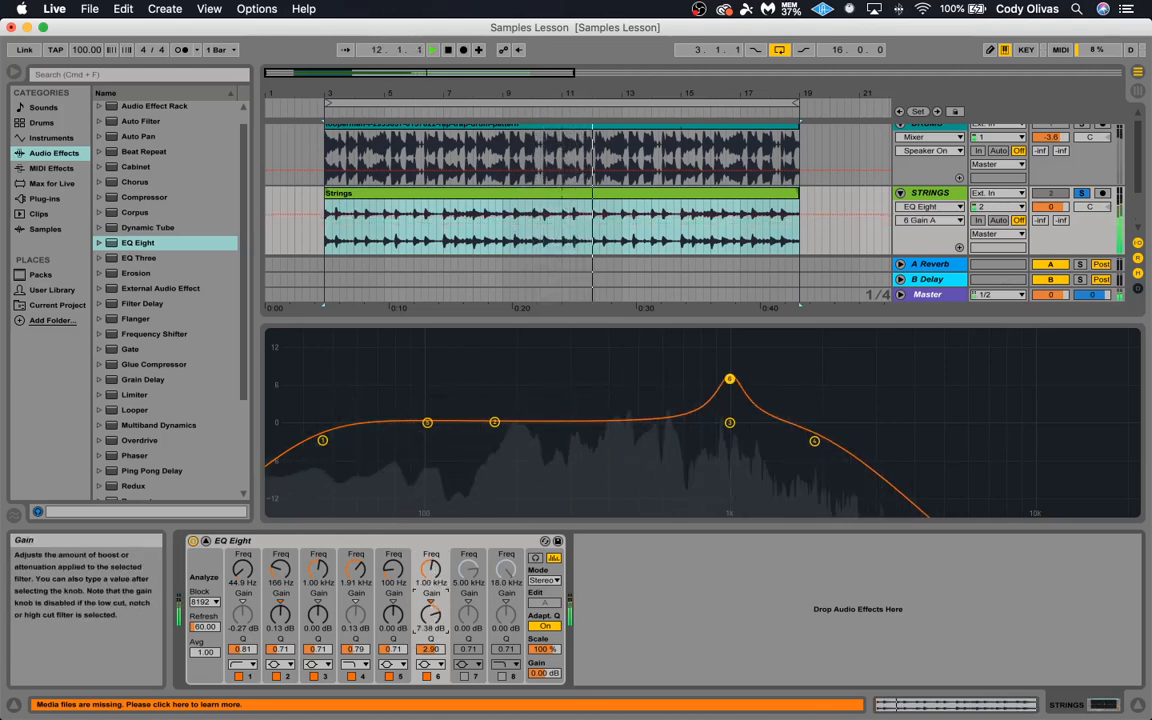
- Move filter 5 to about 107 Hz and filter 1 to 67.5 Hz, and boost filter 2 by 12.9 dB at 390 Hz with a Q of 1.93
{"action": "left_click_drag", "start_coordinate": [427, 422], "coordinate": [437, 420]}
{"action": "left_click_drag", "start_coordinate": [320, 441], "coordinate": [376, 445]}
{"action": "left_click_drag", "start_coordinate": [494, 422], "coordinate": [606, 373]}
{"action": "left_click_drag", "start_coordinate": [280, 614], "coordinate": [280, 588]}
{"action": "mouse_move", "coordinate": [280, 649]}
{"action": "left_mouse_down"}
{"action": "mouse_move", "coordinate": [280, 662]}
{"action": "mouse_move", "coordinate": [280, 630]}
{"action": "mouse_move", "coordinate": [280, 655]}
{"action": "left_mouse_up"}
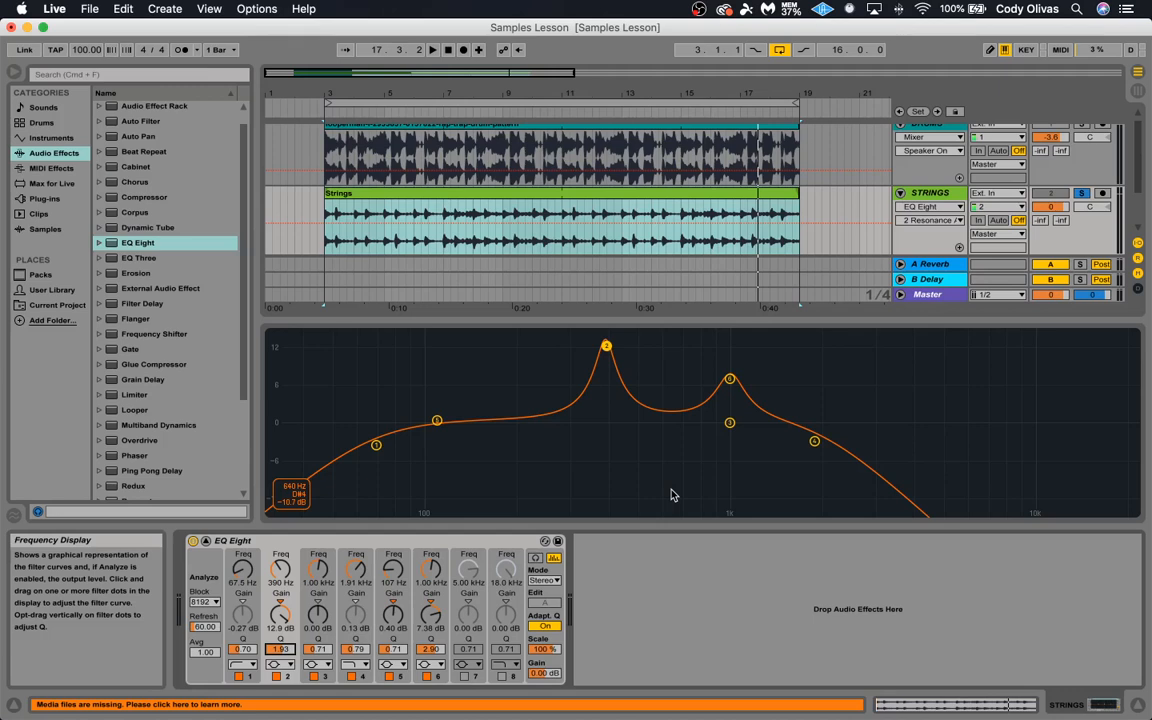
- Readjust the two bell boosts, leaving filter 2 at about 200 Hz and 0.94 dB and filter 6 at 1000 Hz and 14.5 dB
{"action": "left_click_drag", "start_coordinate": [606, 346], "coordinate": [532, 386]}
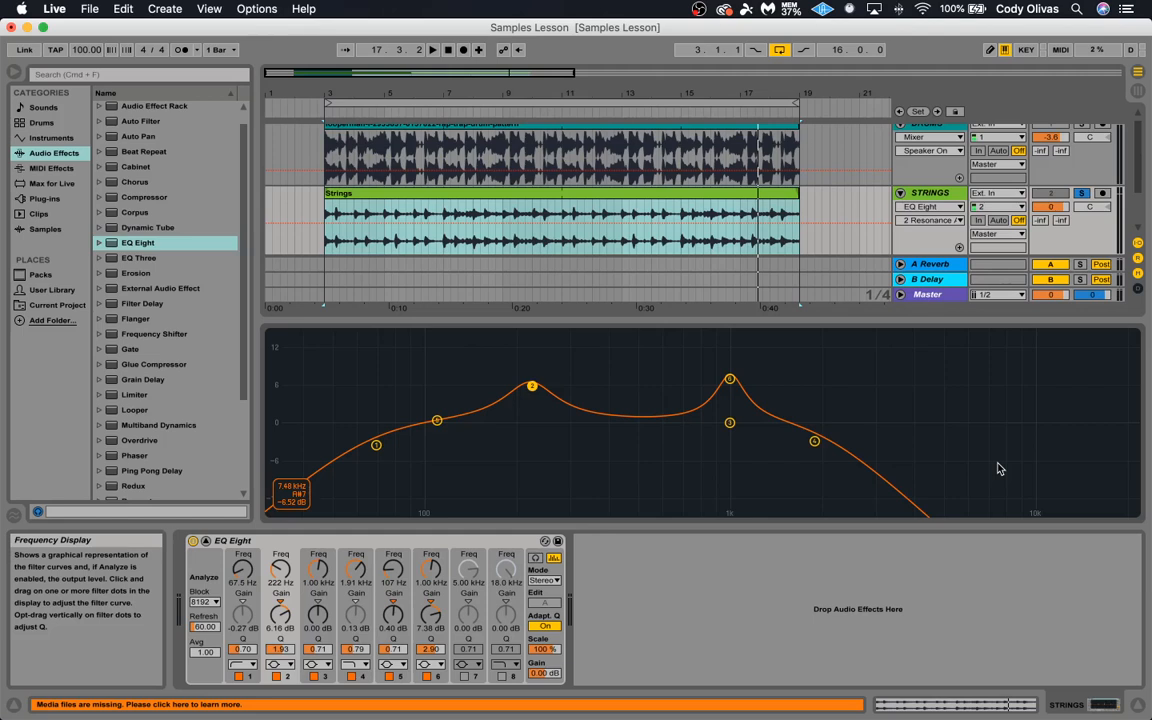
{"action": "left_click_drag", "start_coordinate": [730, 379], "coordinate": [731, 368]}
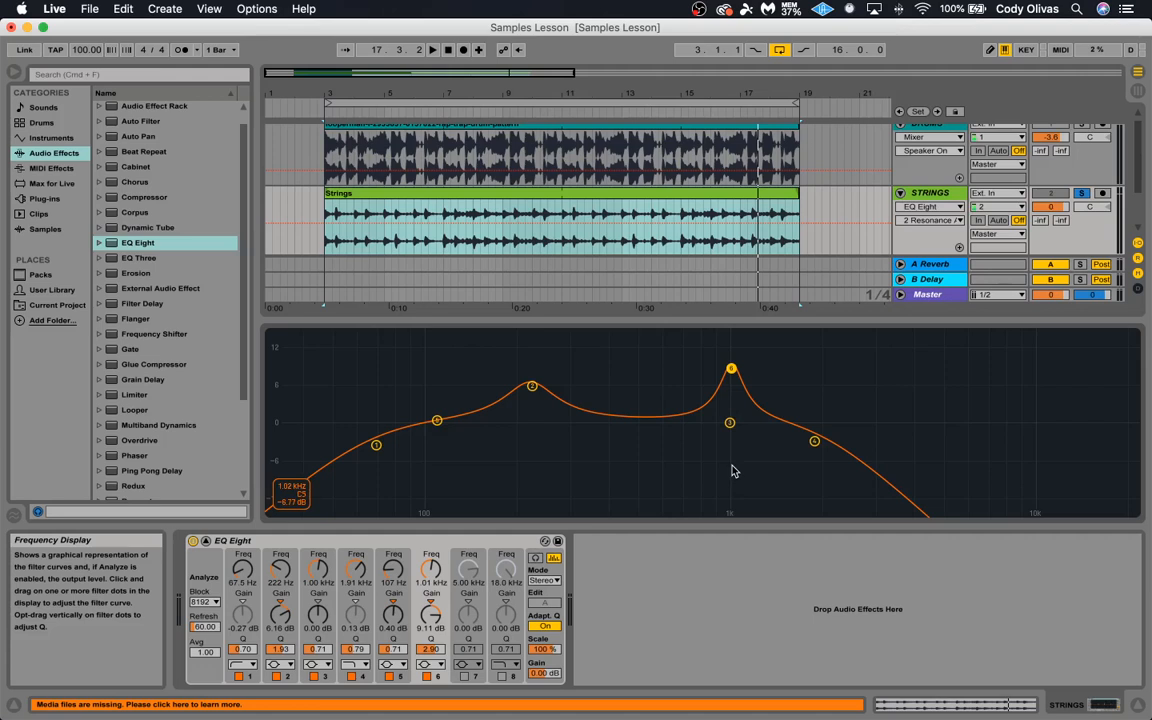
{"action": "left_click_drag", "start_coordinate": [733, 372], "coordinate": [731, 398]}
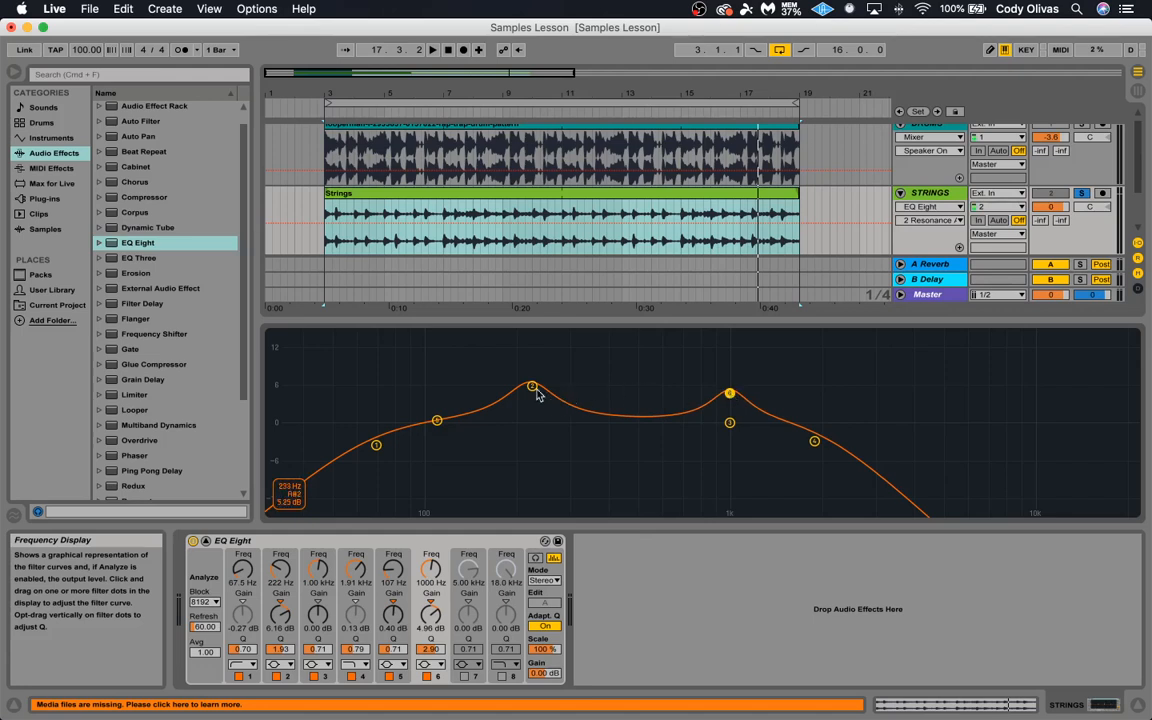
{"action": "left_click_drag", "start_coordinate": [537, 395], "coordinate": [524, 426]}
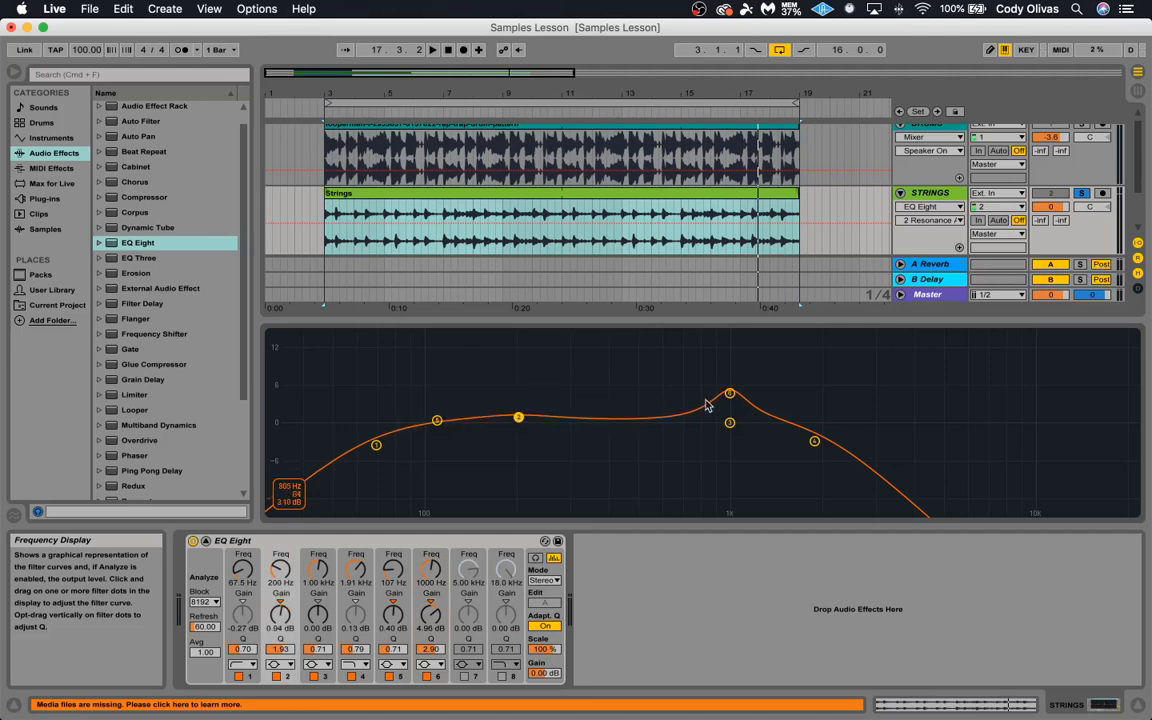
{"action": "left_click_drag", "start_coordinate": [731, 397], "coordinate": [730, 336]}
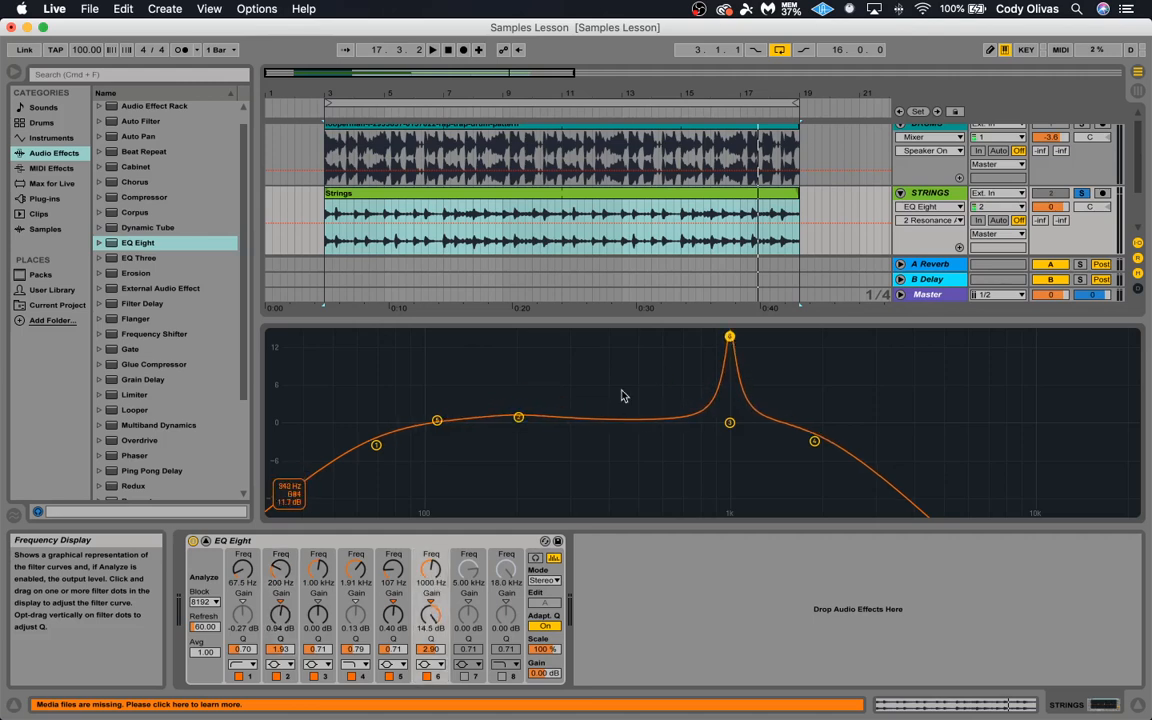
- Delete the EQ Eight from the STRINGS track and add a fresh EQ Eight in its place
{"action": "left_click", "coordinate": [334, 543]}
{"action": "key", "text": "Delete"}
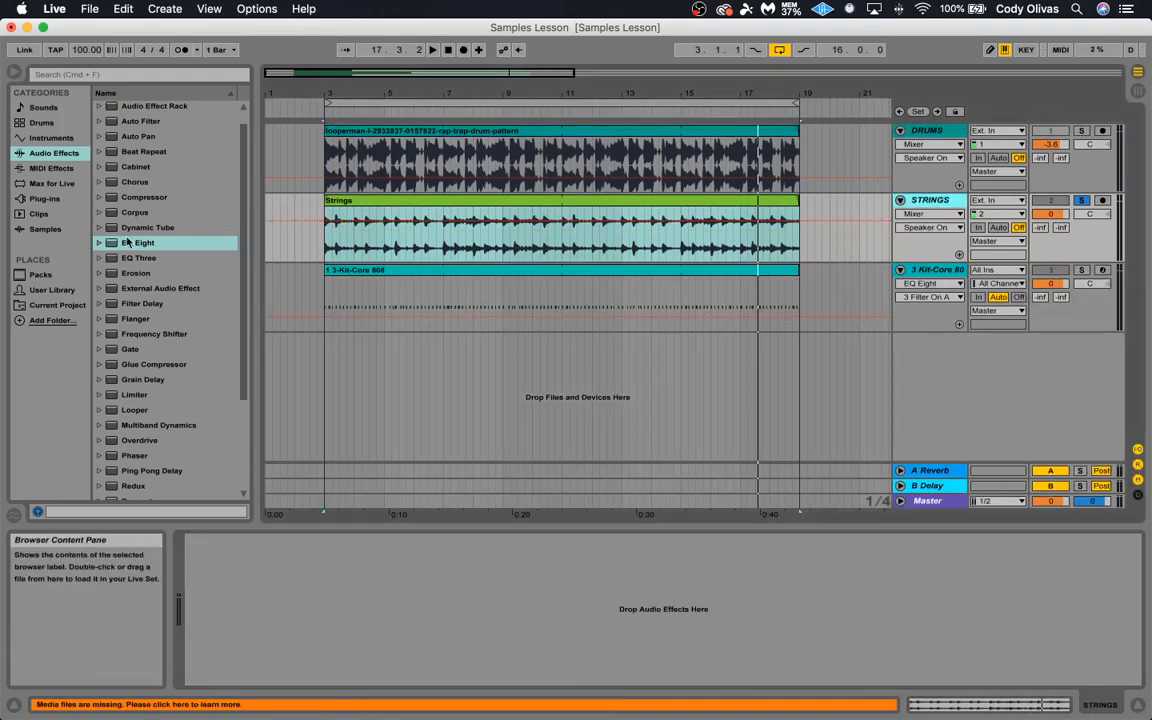
{"action": "left_click_drag", "start_coordinate": [117, 245], "coordinate": [503, 600]}
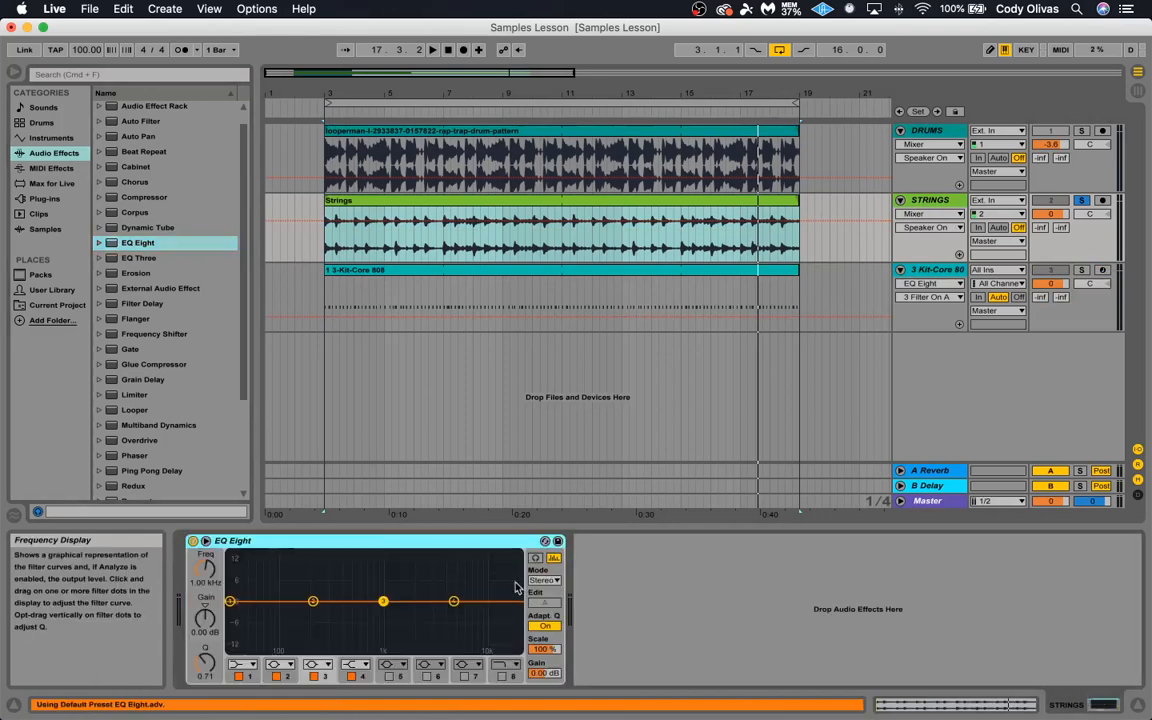
- Play the Strings clip briefly from bar 3 and move the fresh EQ's filter 4 to about 4.25 kHz with a gain of -0.12 dB
{"action": "left_click", "coordinate": [327, 242]}
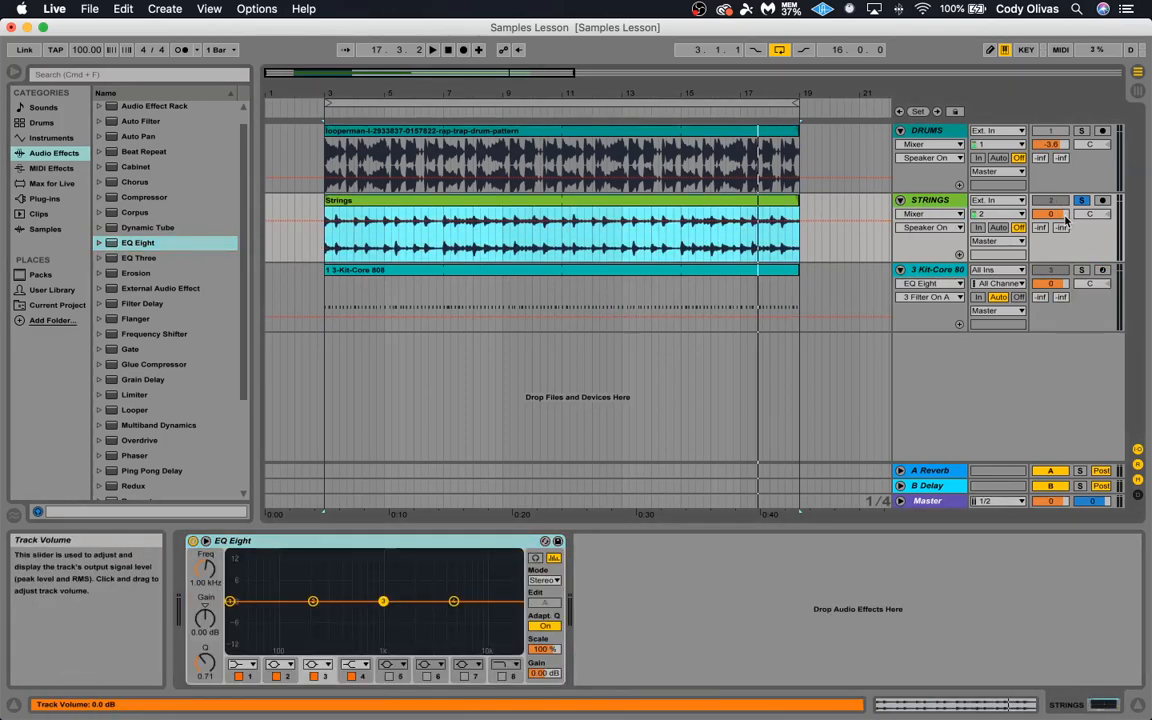
{"action": "key", "text": "space"}
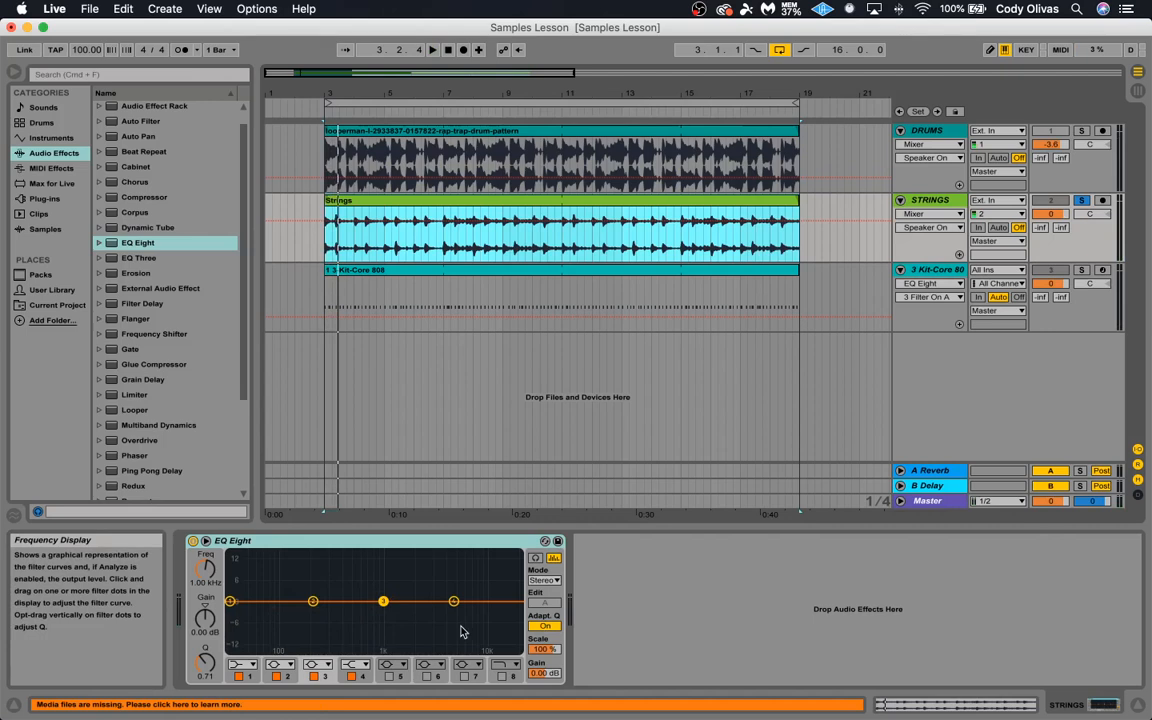
{"action": "left_click_drag", "start_coordinate": [453, 602], "coordinate": [447, 603]}
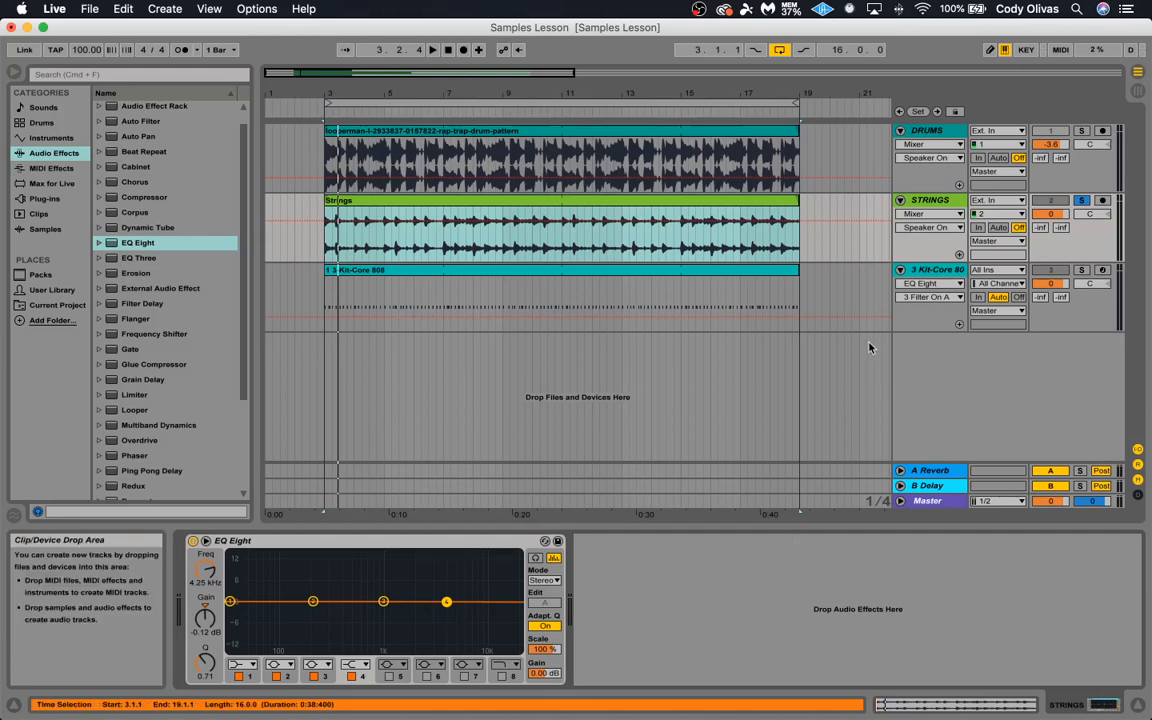
- Show the 3 Kit-Core 808 track's devices and raise filter 4 of its last EQ Eight to about 8.57 kHz
{"action": "left_click", "coordinate": [661, 288]}
{"action": "left_click", "coordinate": [929, 198]}
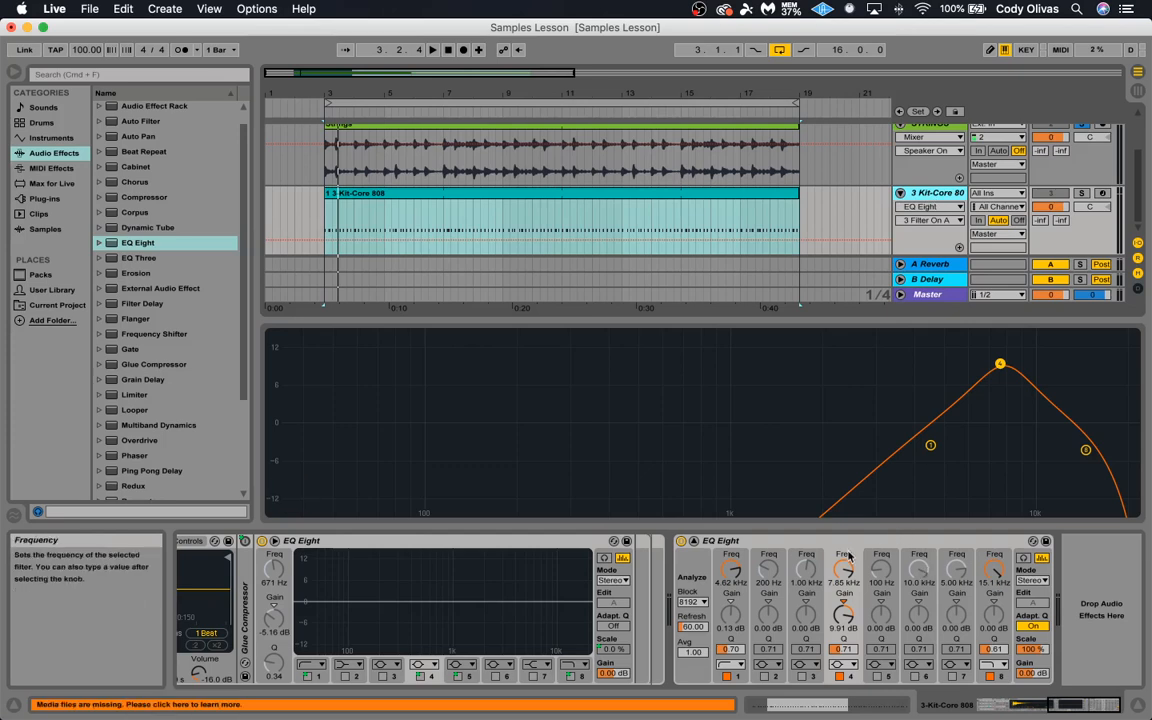
{"action": "left_click_drag", "start_coordinate": [845, 572], "coordinate": [845, 552]}
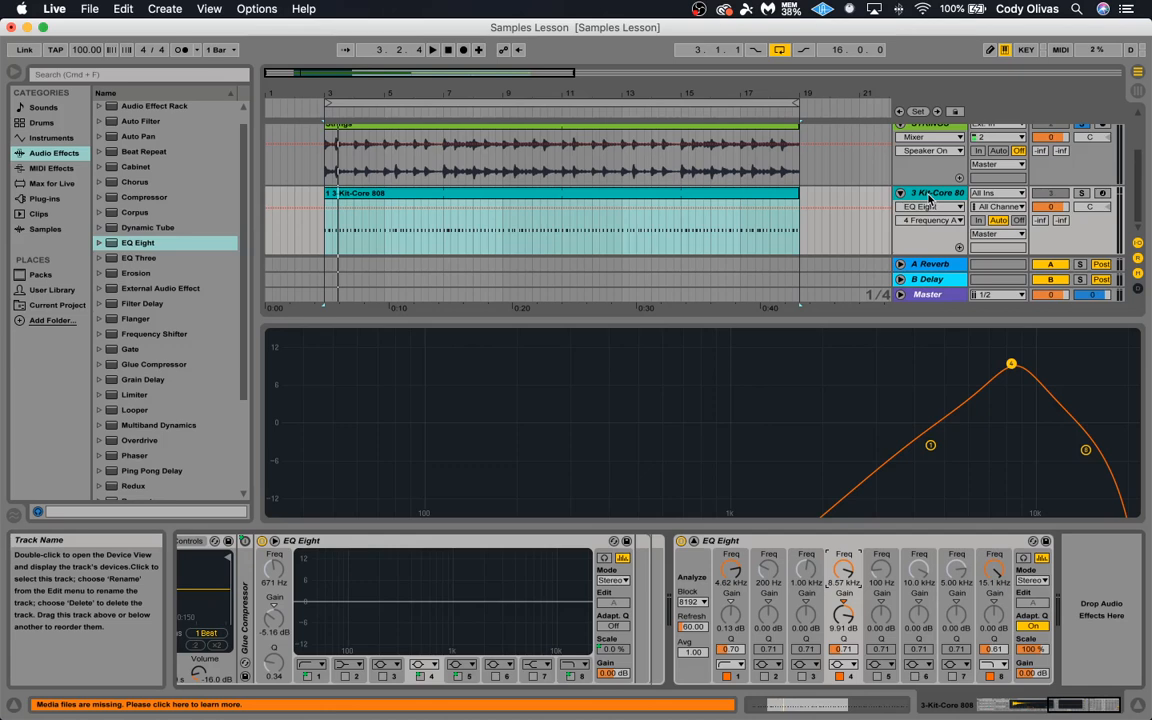
- Look at the track mixer in Session View, return to the Arrangement View, and select the DRUMS track
{"action": "key", "text": "Tab"}
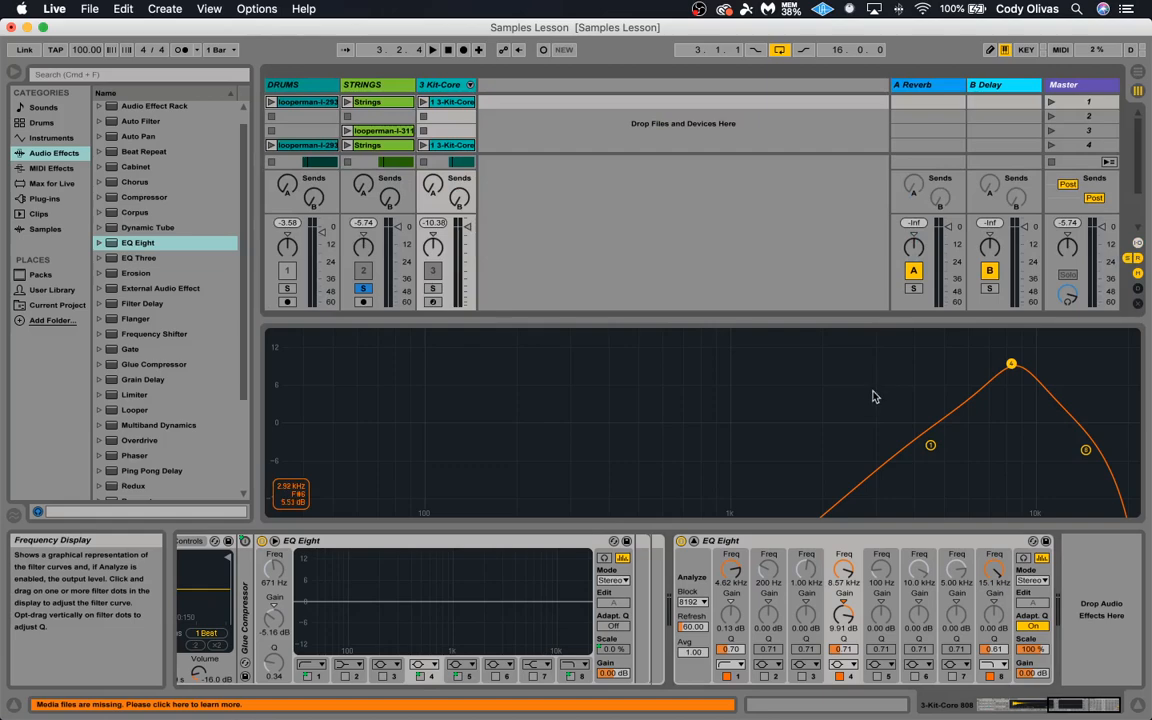
{"action": "left_click", "coordinate": [813, 547]}
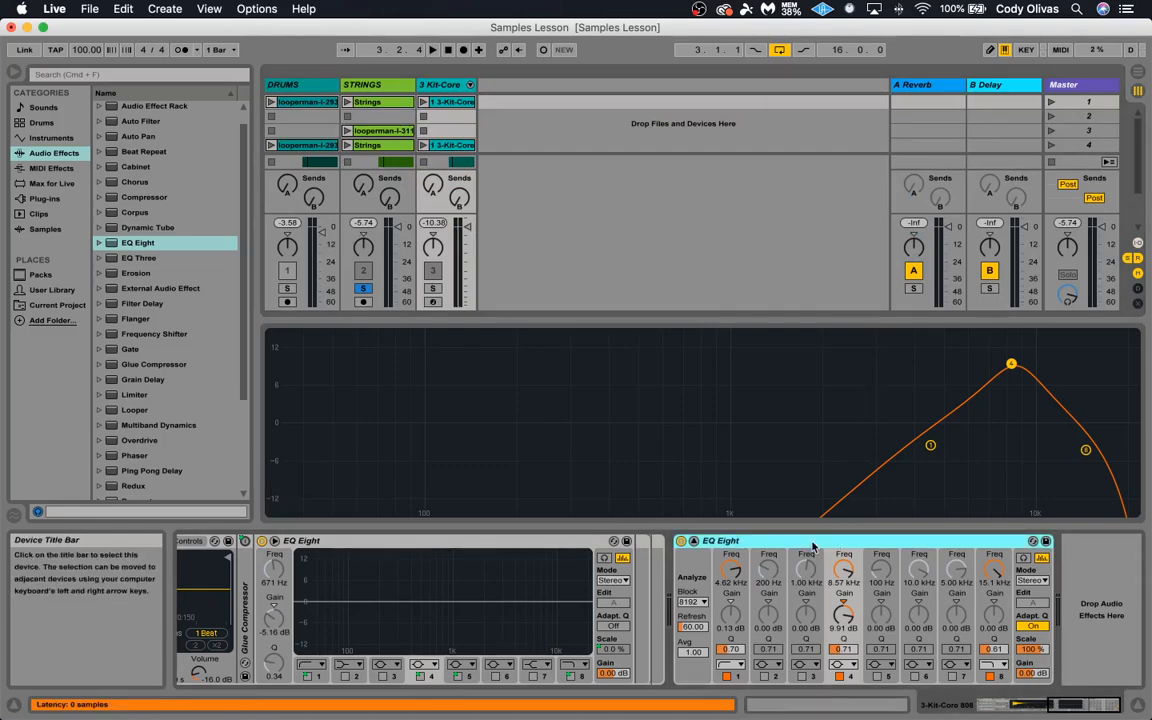
{"action": "key", "text": "Tab"}
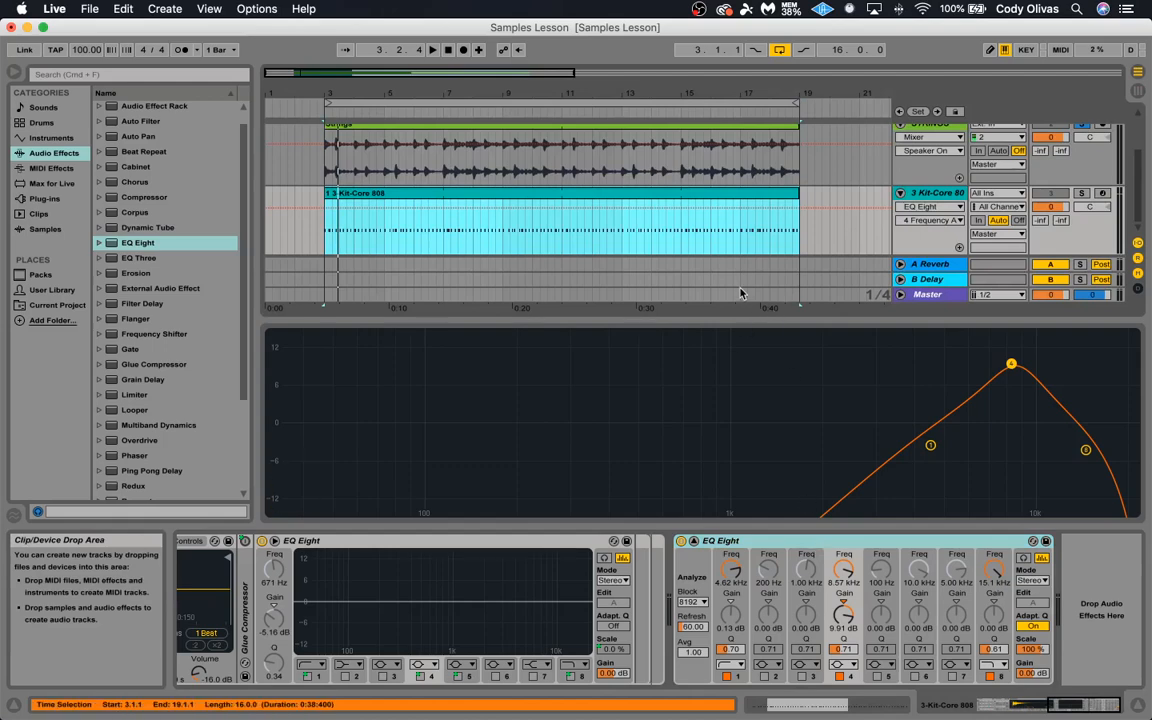
{"action": "left_click", "coordinate": [928, 131]}
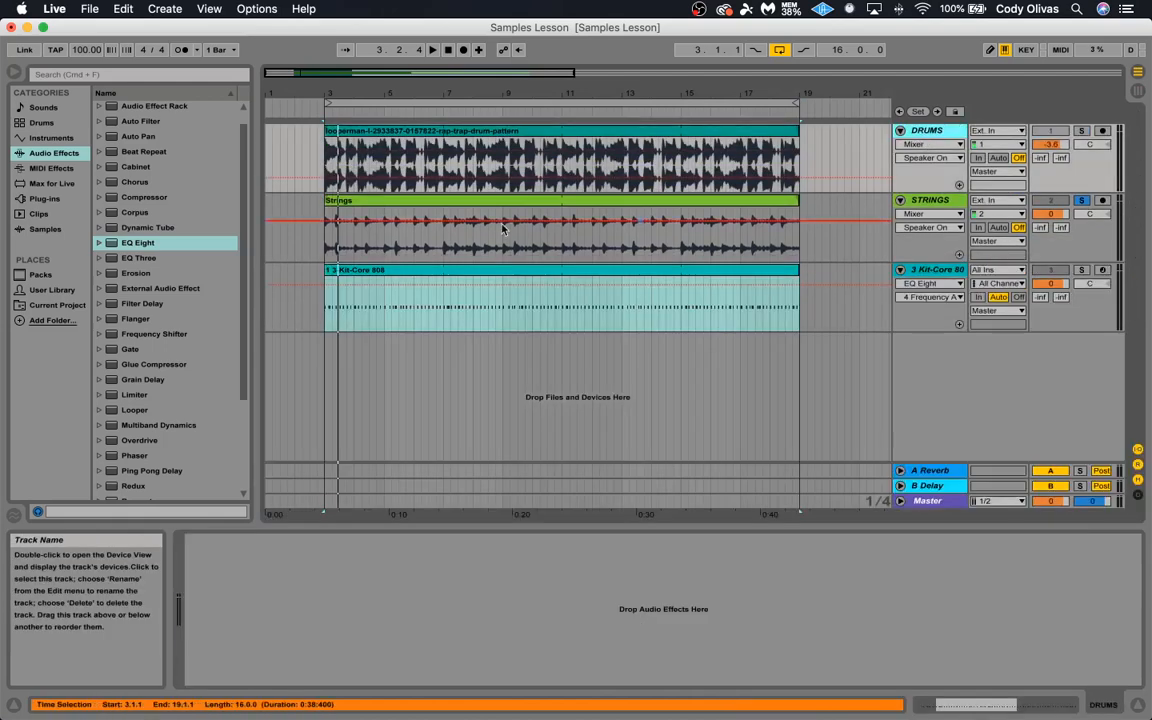
- Add an EQ Eight to the DRUMS track and turn its filter 1 into a 12 dB low cut at about 51.9 Hz
{"action": "left_click", "coordinate": [458, 136]}
{"action": "left_click_drag", "start_coordinate": [113, 247], "coordinate": [402, 570]}
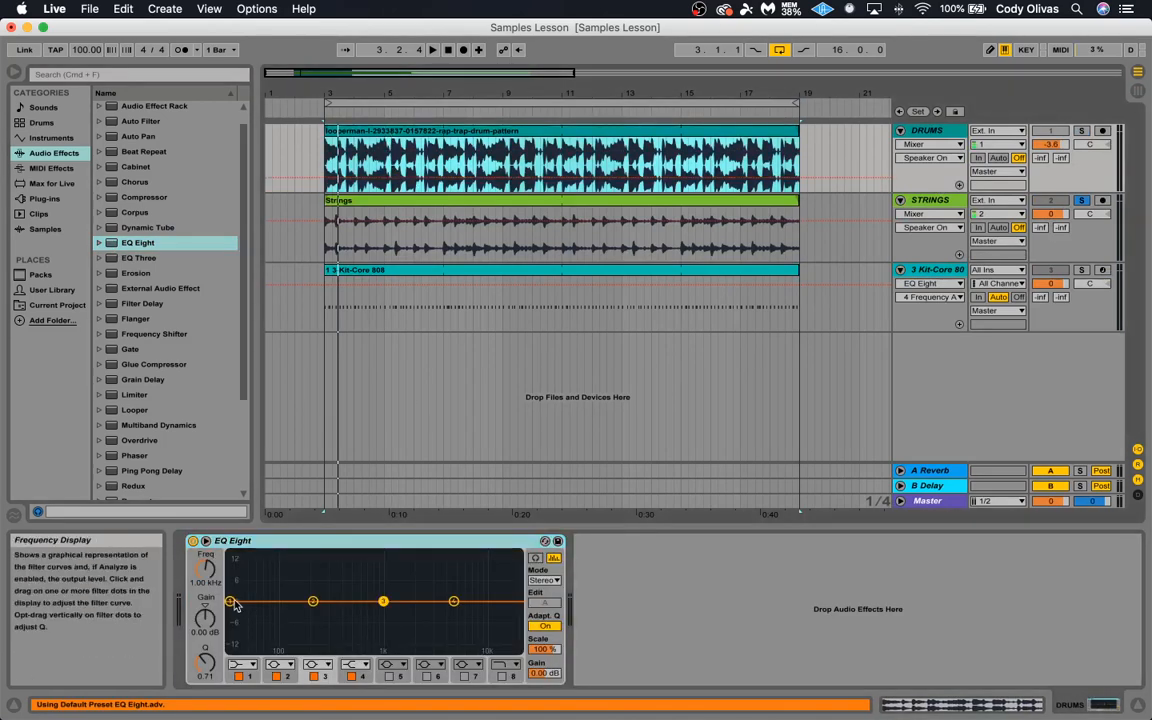
{"action": "left_click_drag", "start_coordinate": [231, 601], "coordinate": [266, 600]}
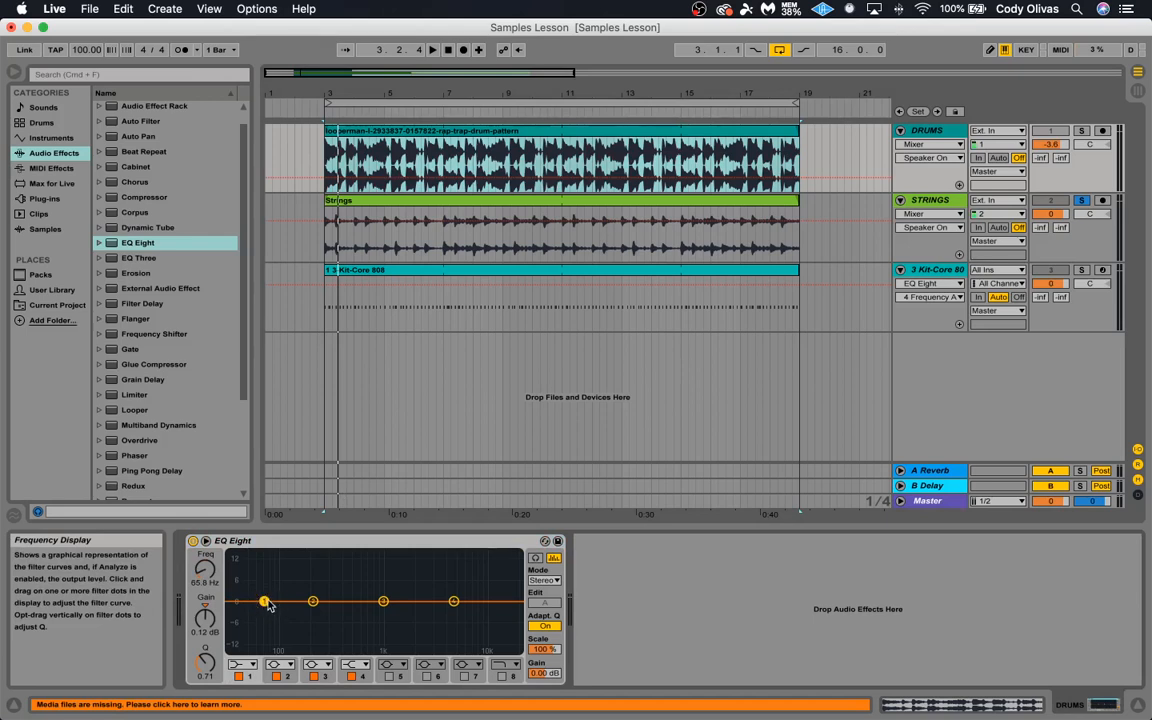
{"action": "left_click", "coordinate": [241, 664]}
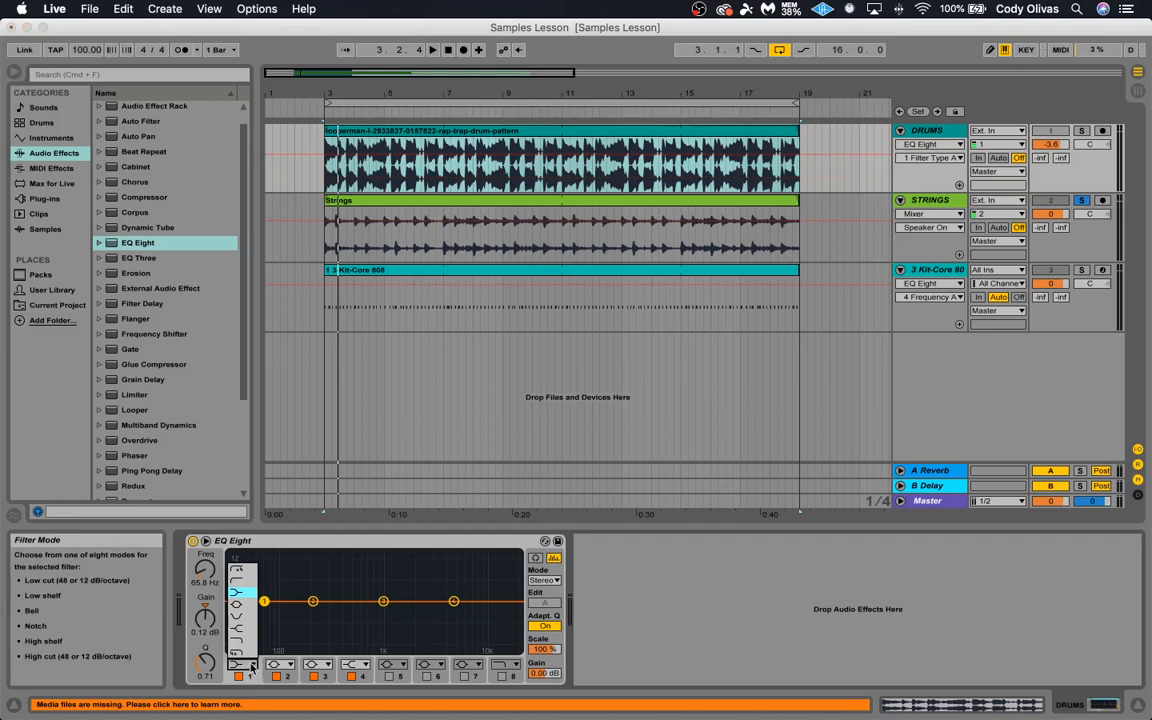
{"action": "left_click", "coordinate": [248, 582]}
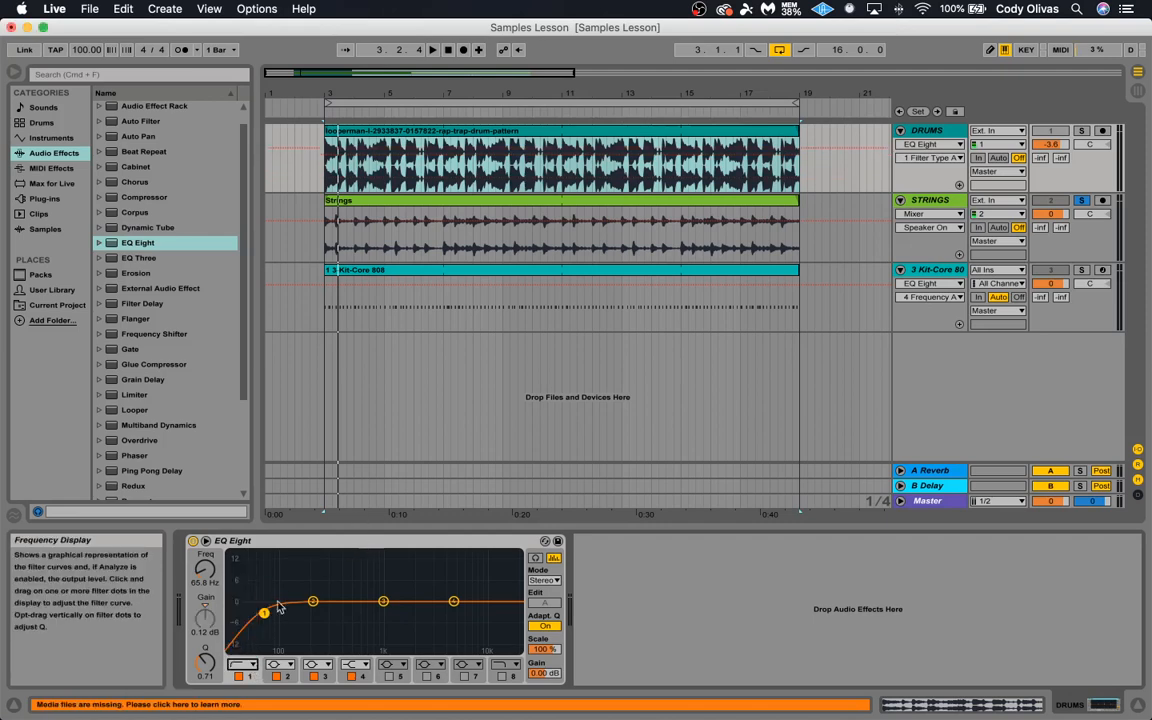
{"action": "mouse_move", "coordinate": [264, 613]}
{"action": "left_mouse_down"}
{"action": "mouse_move", "coordinate": [473, 623]}
{"action": "mouse_move", "coordinate": [253, 617]}
{"action": "left_mouse_up"}
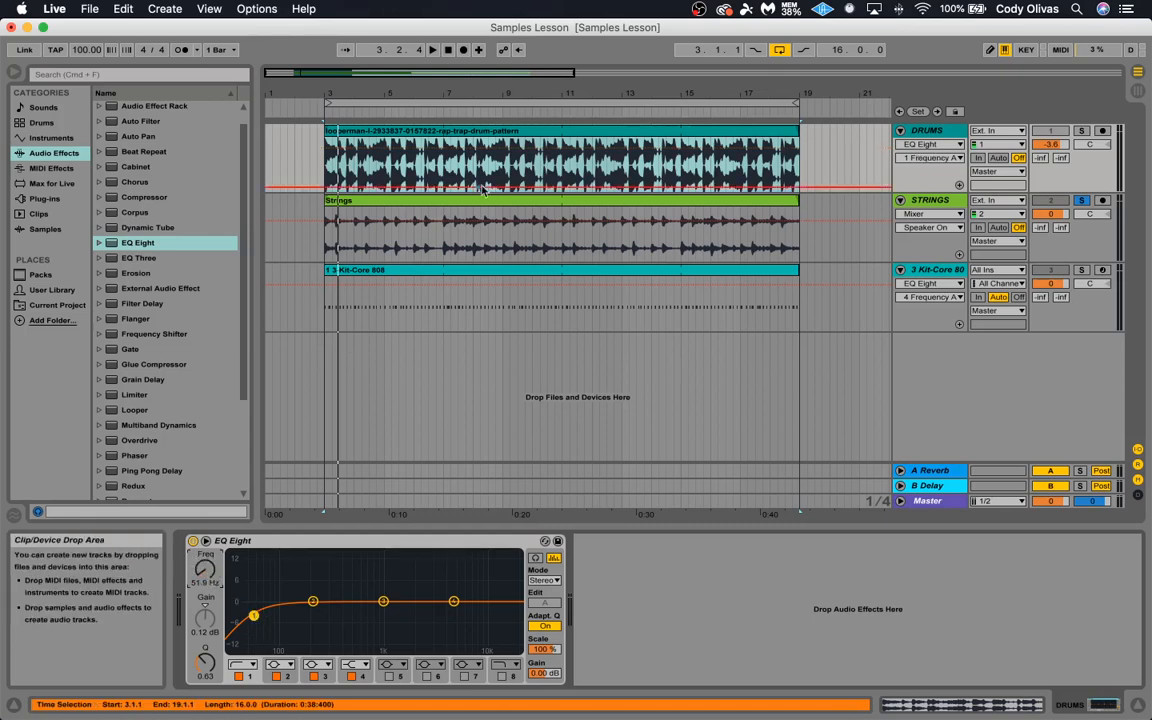
- Draw a filter 1 frequency automation ramp on DRUMS, rising from bar 3 to 22.0 kHz at about 5.2.1 before dropping back
{"action": "left_click", "coordinate": [348, 189]}
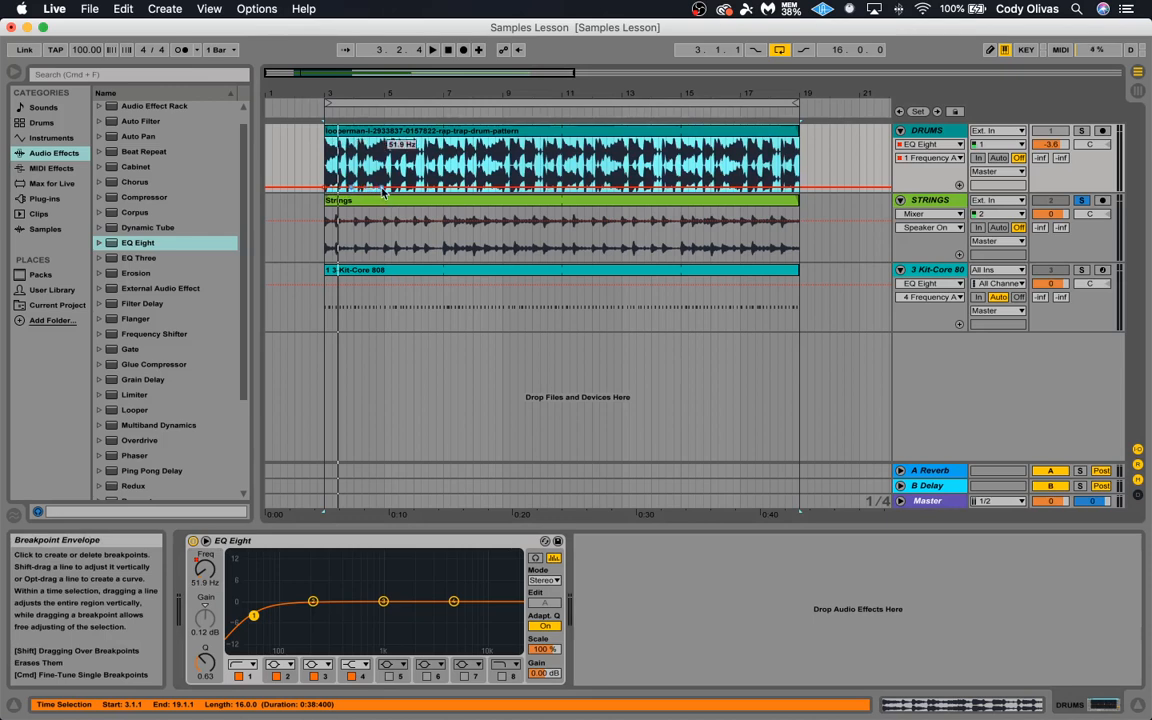
{"action": "left_click_drag", "start_coordinate": [349, 189], "coordinate": [360, 172]}
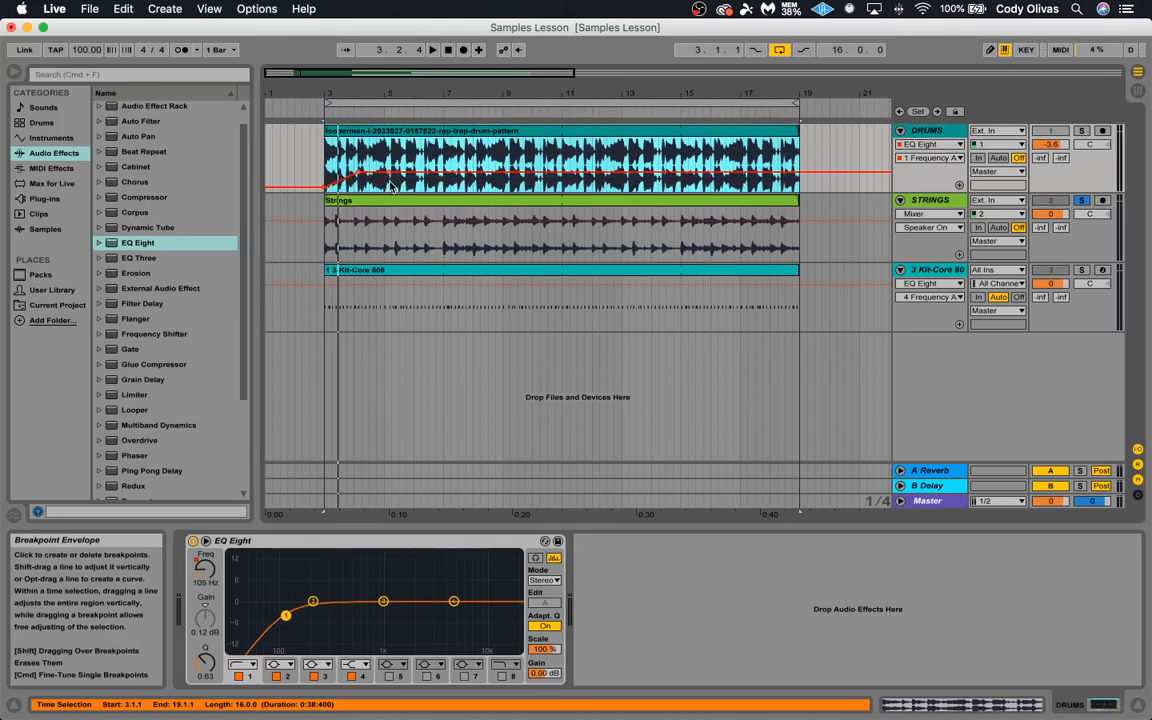
{"action": "left_click", "coordinate": [391, 177]}
{"action": "left_click_drag", "start_coordinate": [390, 173], "coordinate": [385, 147]}
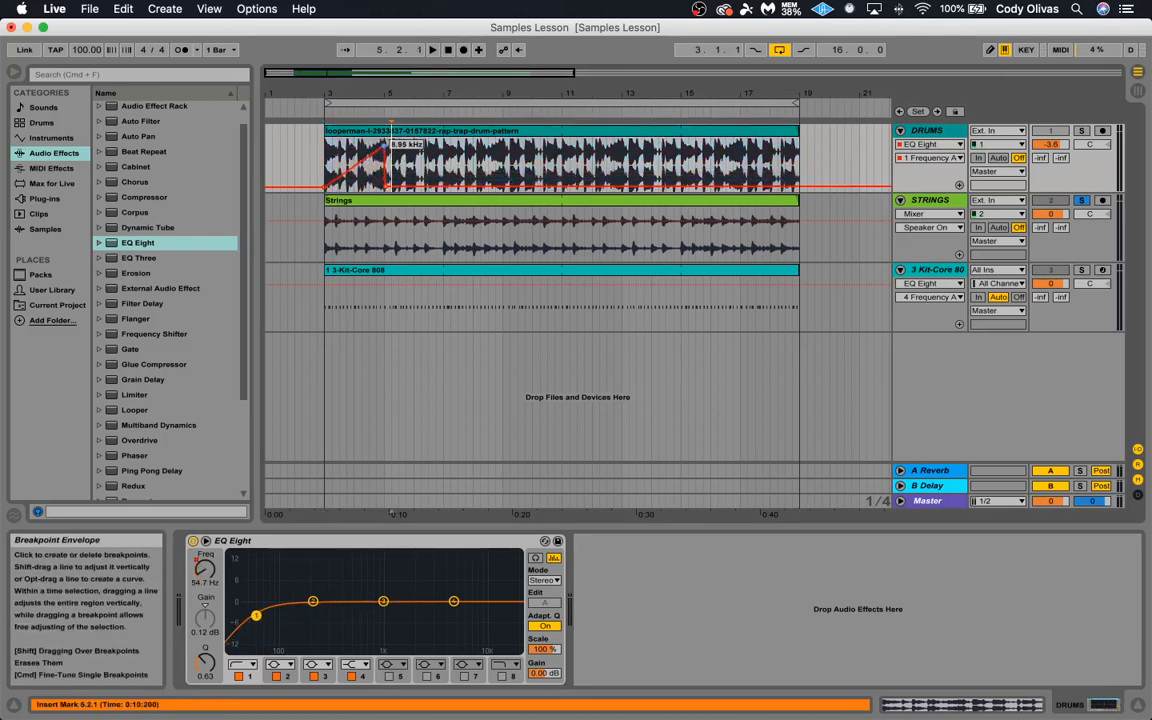
{"action": "left_click_drag", "start_coordinate": [390, 186], "coordinate": [391, 140]}
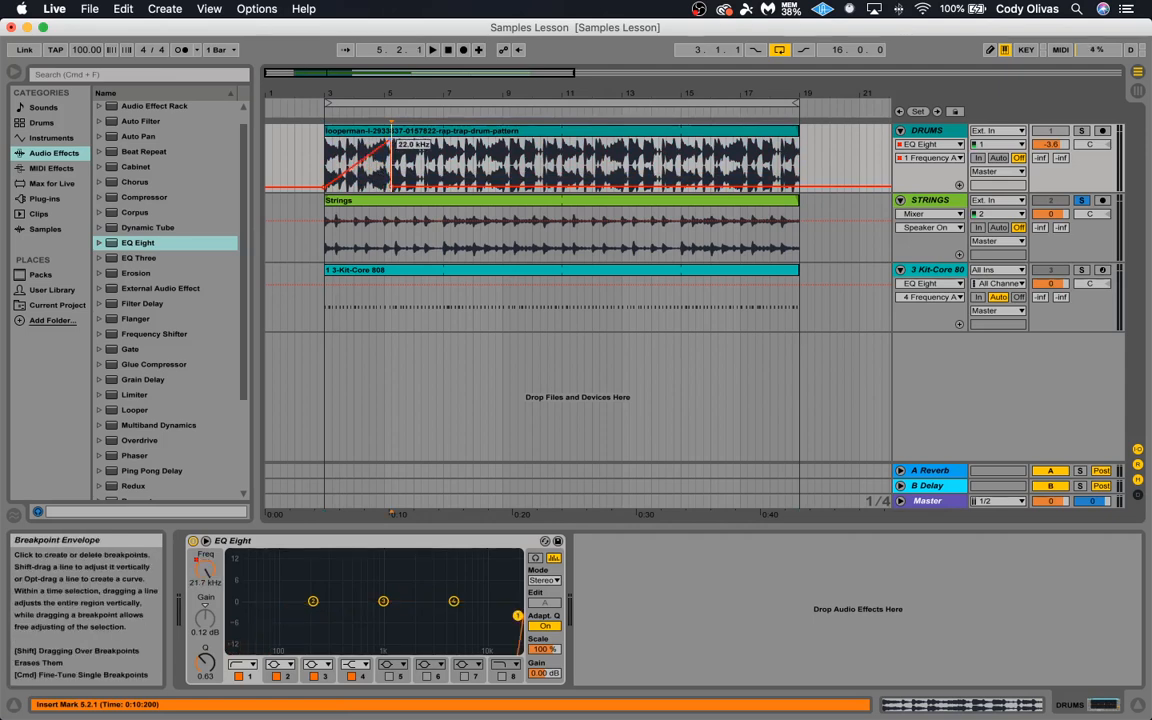
- Solo and activate the DRUMS track instead of STRINGS, and play the arrangement from bar 3 for a few bars
{"action": "left_click", "coordinate": [330, 167]}
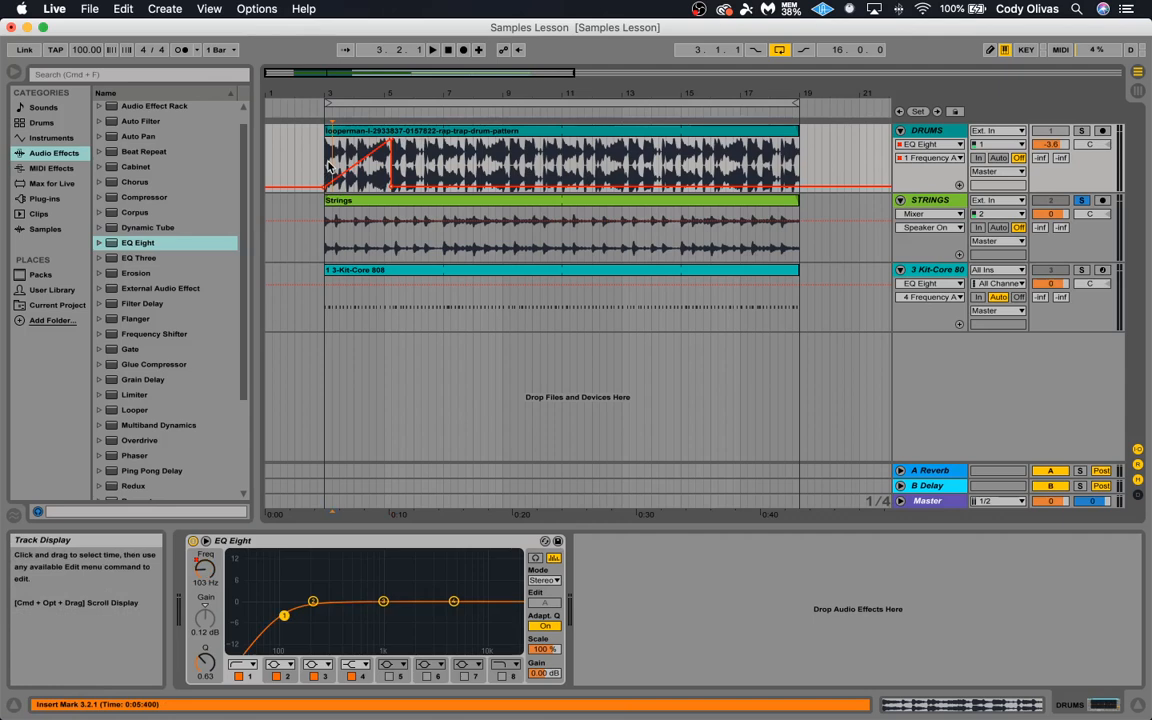
{"action": "left_click", "coordinate": [329, 171]}
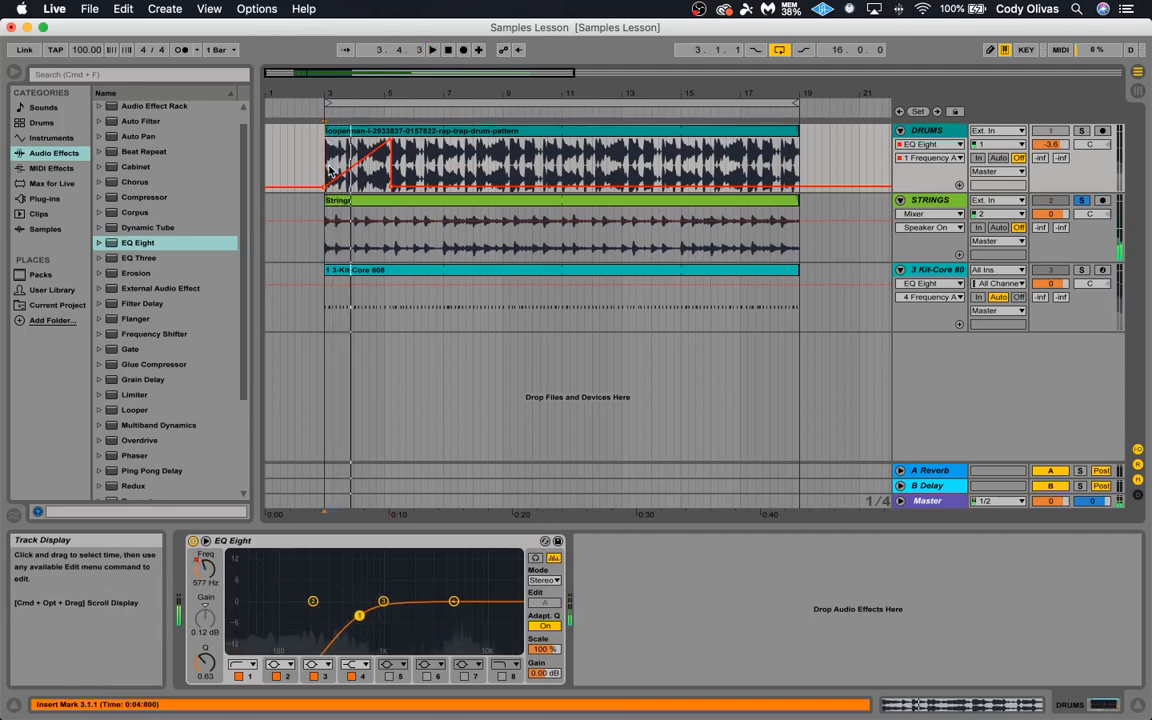
{"action": "key", "text": "space"}
{"action": "left_click", "coordinate": [1084, 132]}
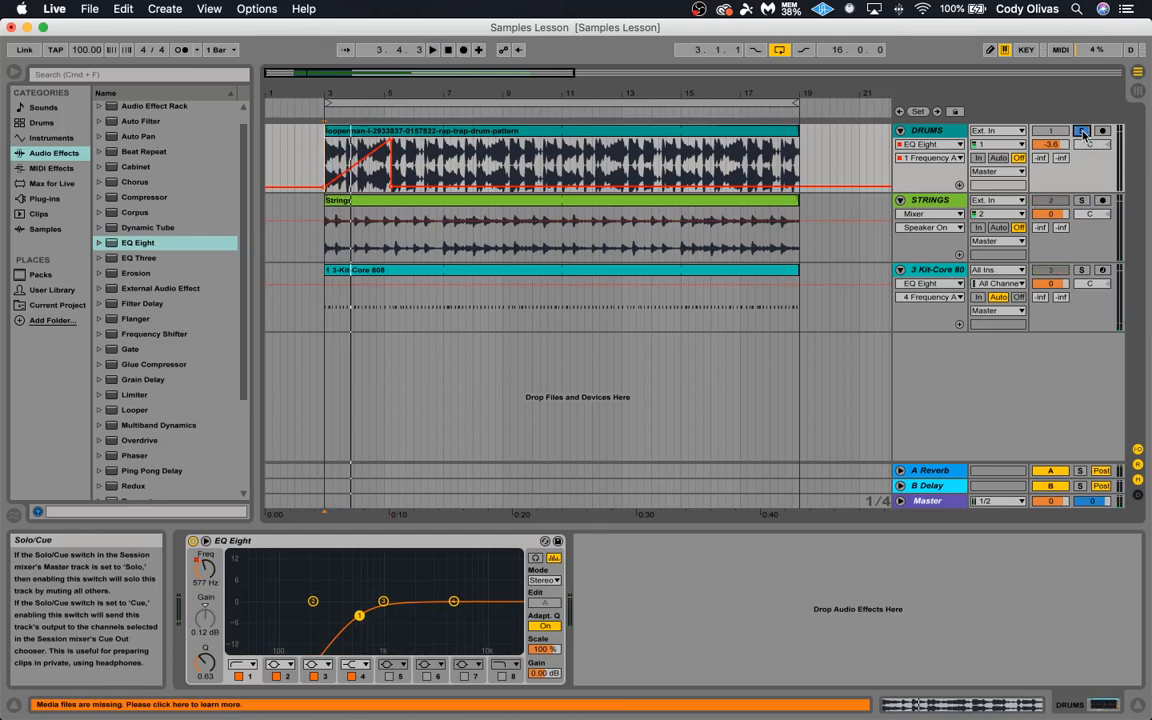
{"action": "left_click", "coordinate": [1051, 131]}
{"action": "key", "text": "space"}
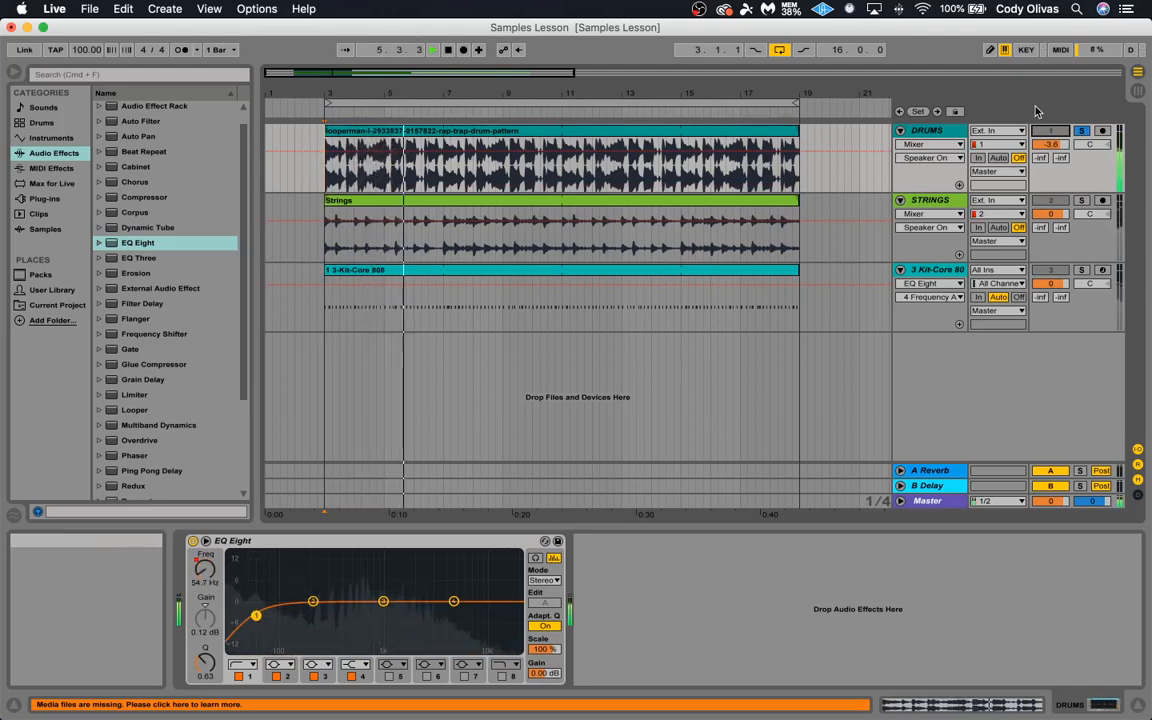
{"action": "key", "text": "space"}
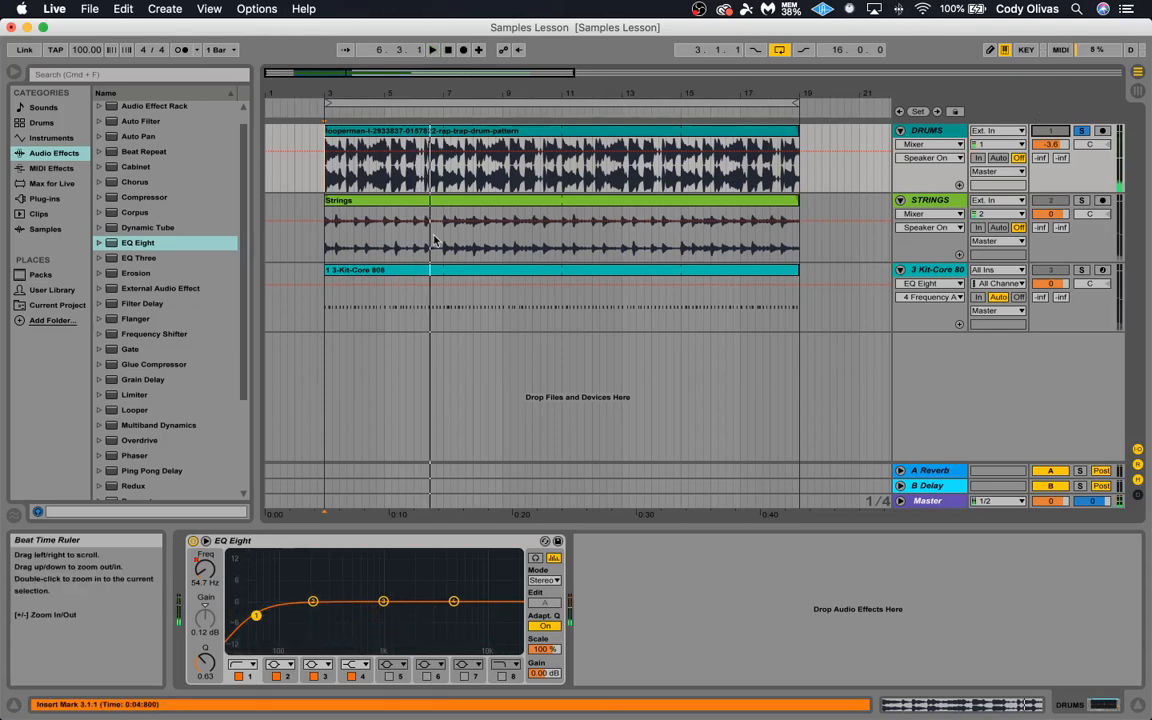
- Stretch the fall of the DRUMS filter 1 frequency envelope to reach 30.0 Hz at about bar 7, and play it back
{"action": "left_click", "coordinate": [205, 568]}
{"action": "left_click_drag", "start_coordinate": [391, 187], "coordinate": [438, 190]}
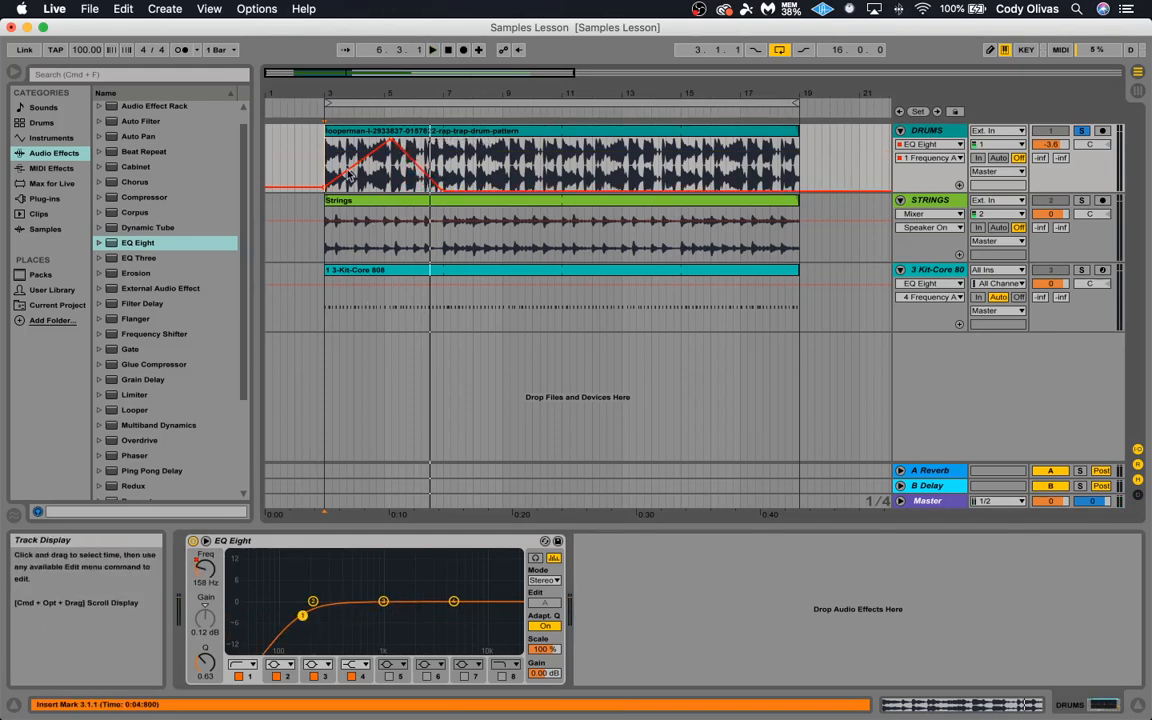
{"action": "key", "text": "space"}
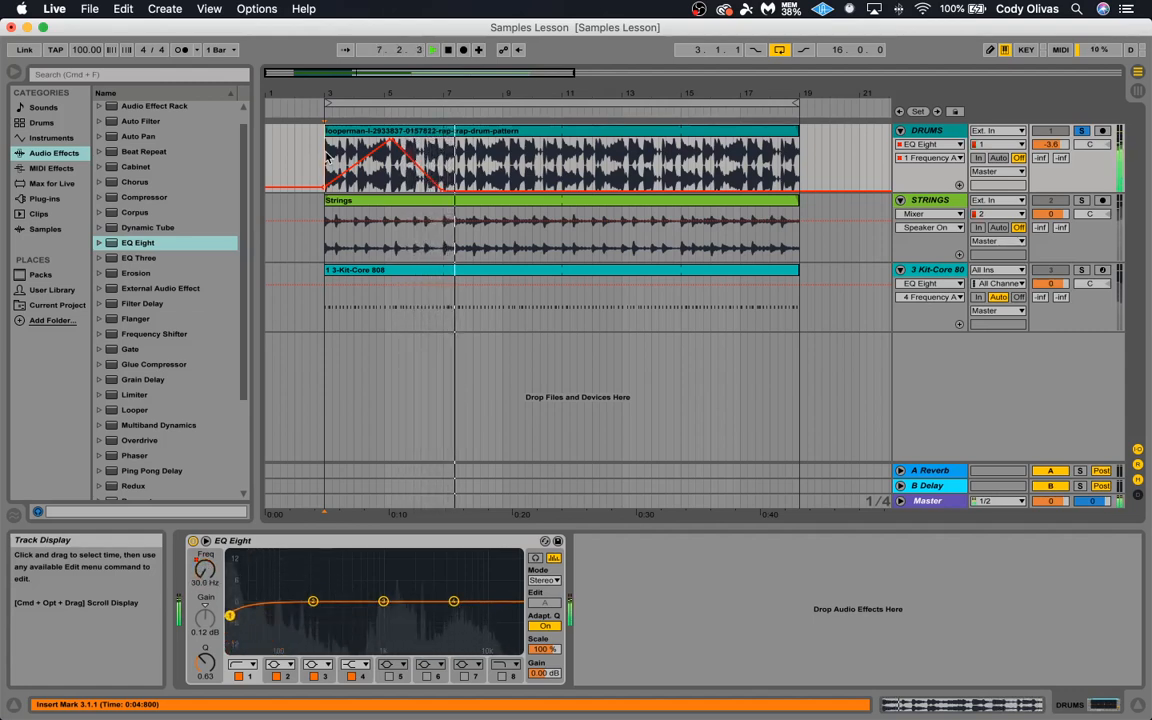
{"action": "key", "text": "space"}
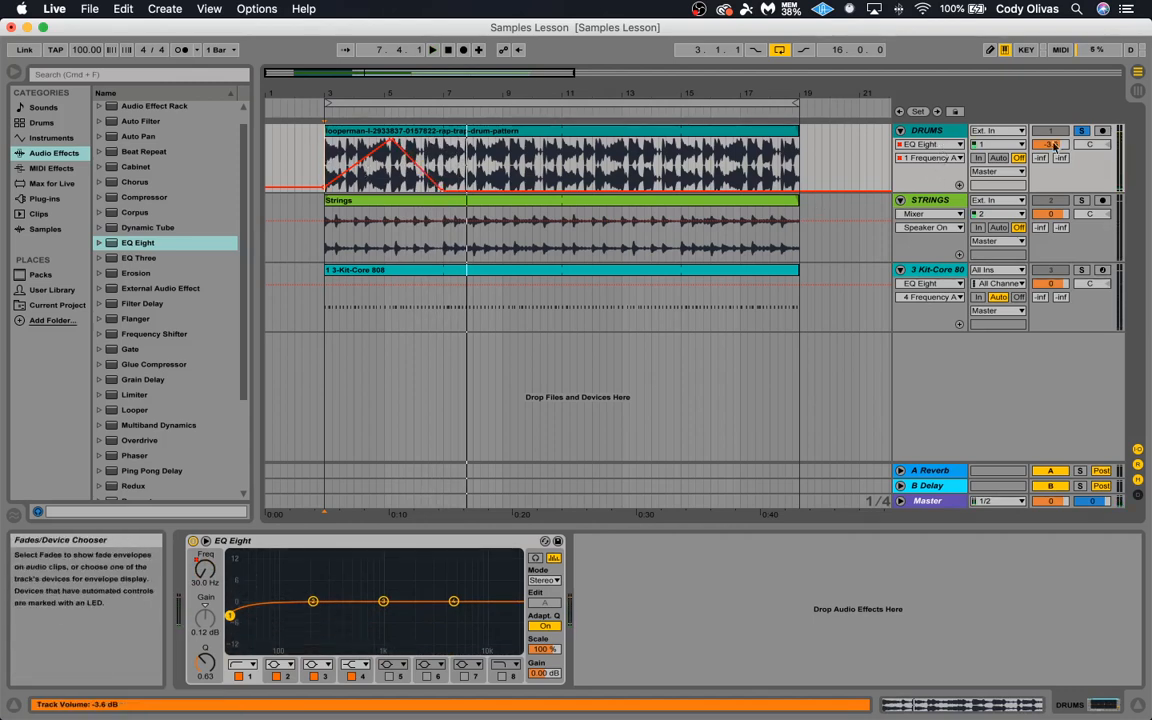
- Delete the filter 1 frequency automation from the DRUMS track's EQ Eight
{"action": "right_click", "coordinate": [205, 572]}
{"action": "left_click", "coordinate": [262, 609]}
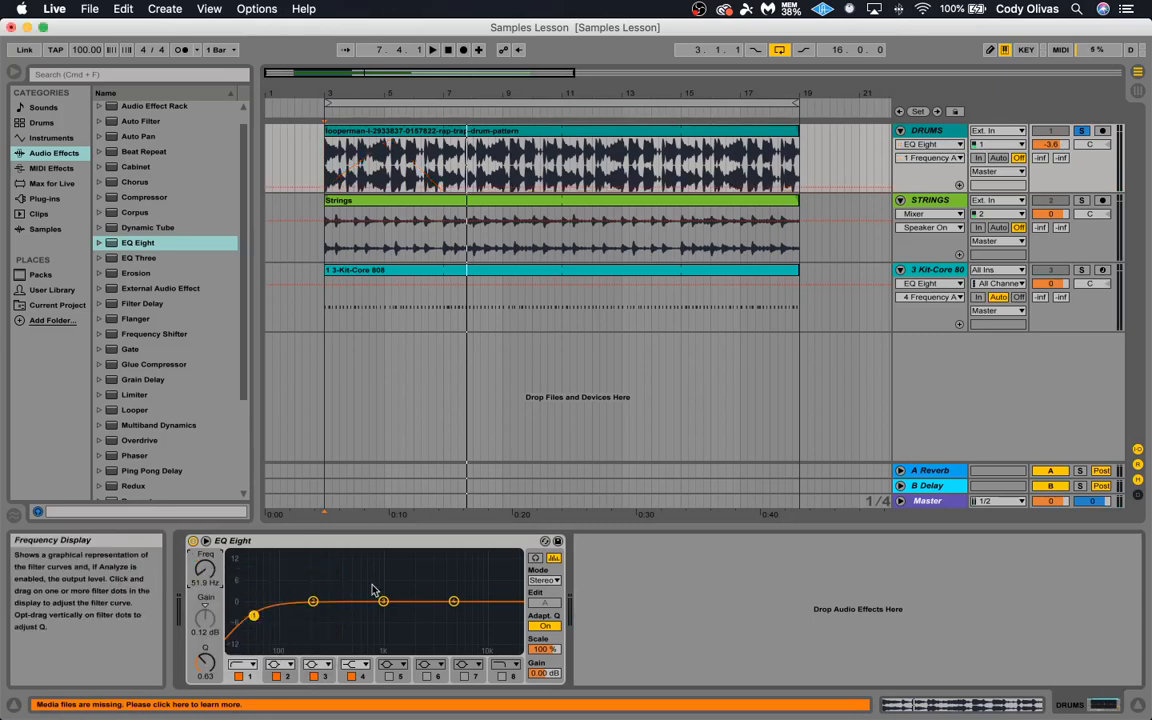
- During playback from bar 3, strongly boost filter 2 in the upper mids and filter 3 at about 289 Hz with 10.0 dB
{"action": "key", "text": "space"}
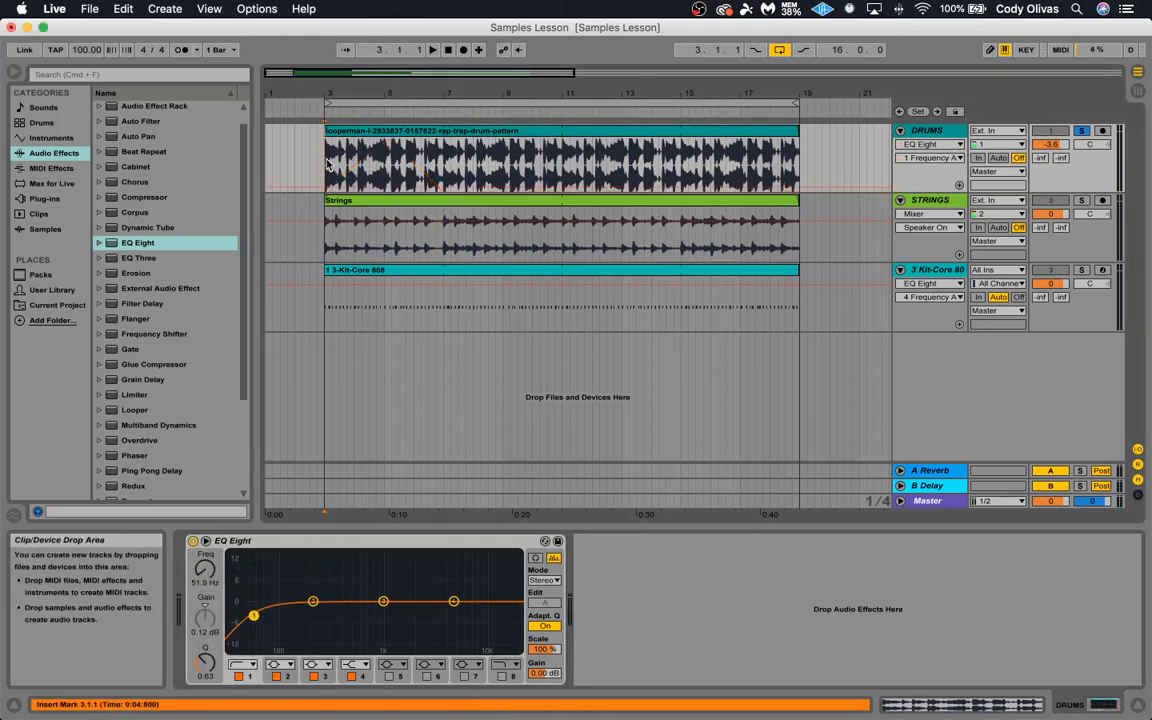
{"action": "key", "text": "space"}
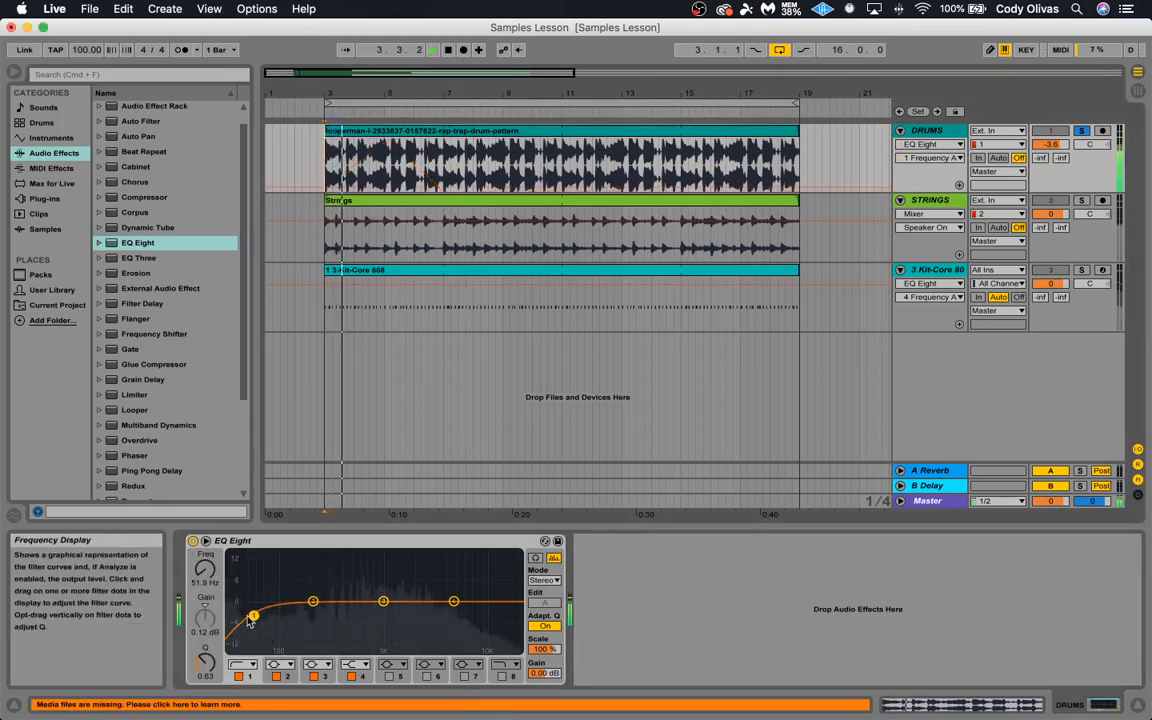
{"action": "left_click_drag", "start_coordinate": [313, 601], "coordinate": [444, 554]}
{"action": "left_click_drag", "start_coordinate": [383, 601], "coordinate": [329, 571]}
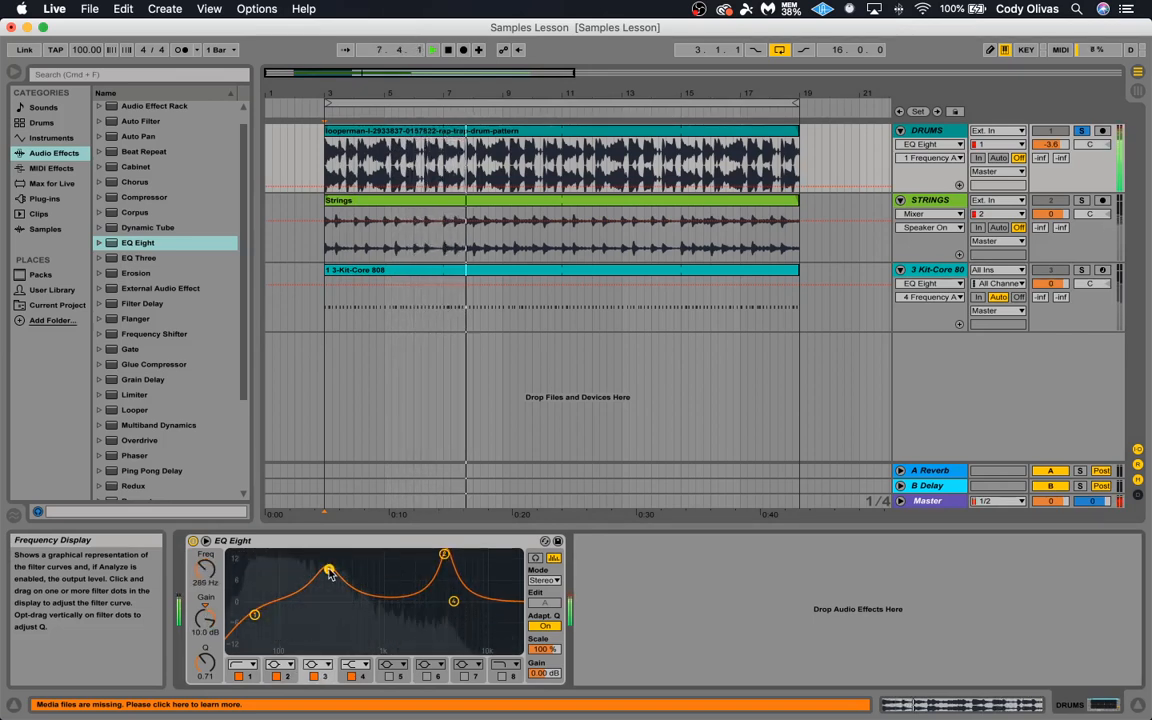
{"action": "key", "text": "space"}
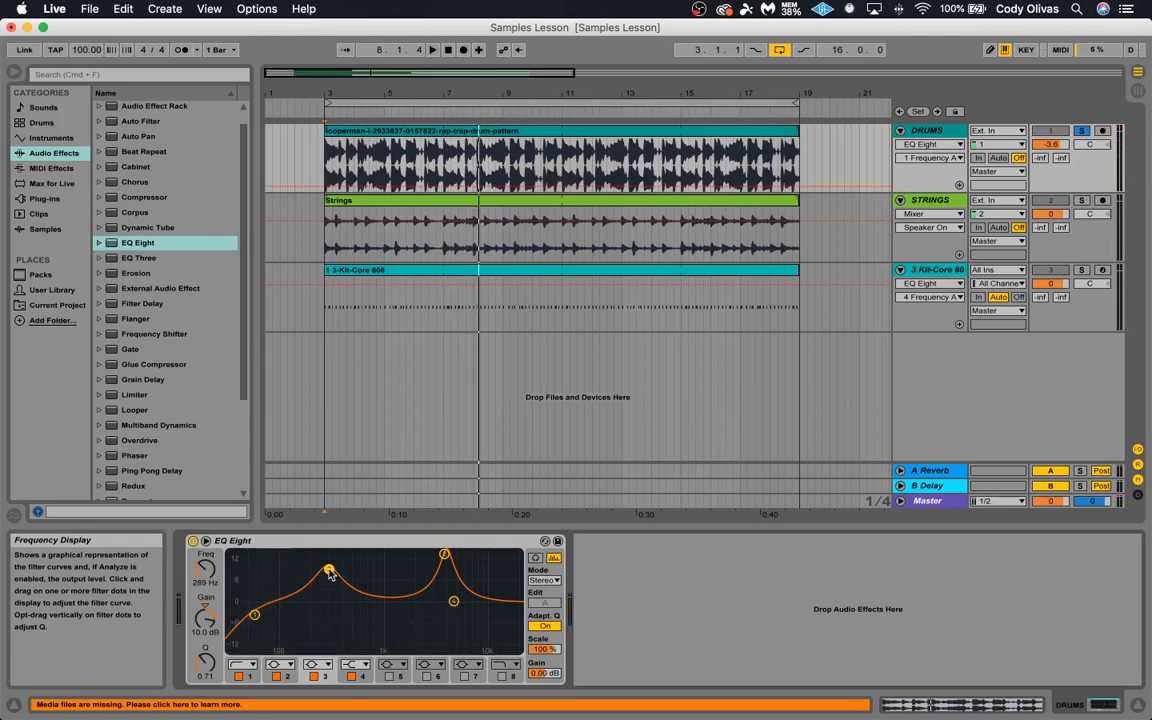
- Tame the DRUMS EQ boosts: filter 3 to about 255 Hz at 3.60 dB and filter 2 to 1.73 kHz at 7.07 dB
{"action": "left_click_drag", "start_coordinate": [330, 572], "coordinate": [320, 587]}
{"action": "left_click_drag", "start_coordinate": [447, 559], "coordinate": [409, 584]}
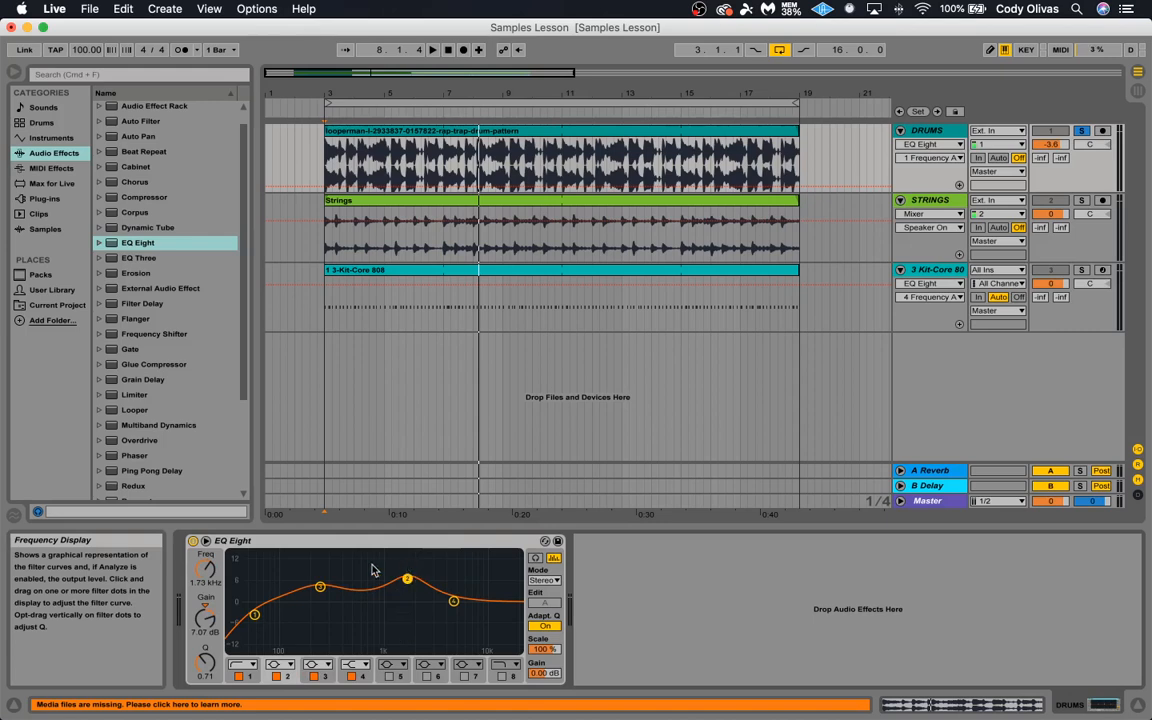
{"action": "left_click_drag", "start_coordinate": [319, 589], "coordinate": [323, 590]}
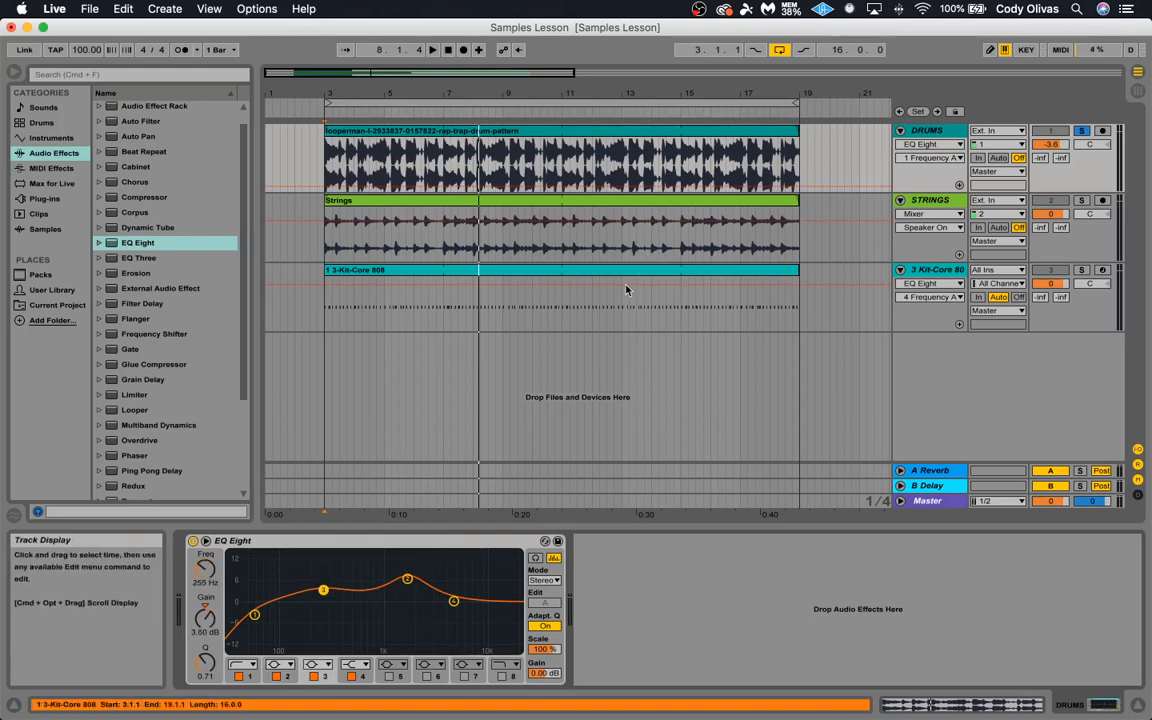
- Enable filter 8 of the DRUMS EQ as a 12 dB high cut at about 16.1 kHz with a Q of 0.63
{"action": "left_click", "coordinate": [507, 663]}
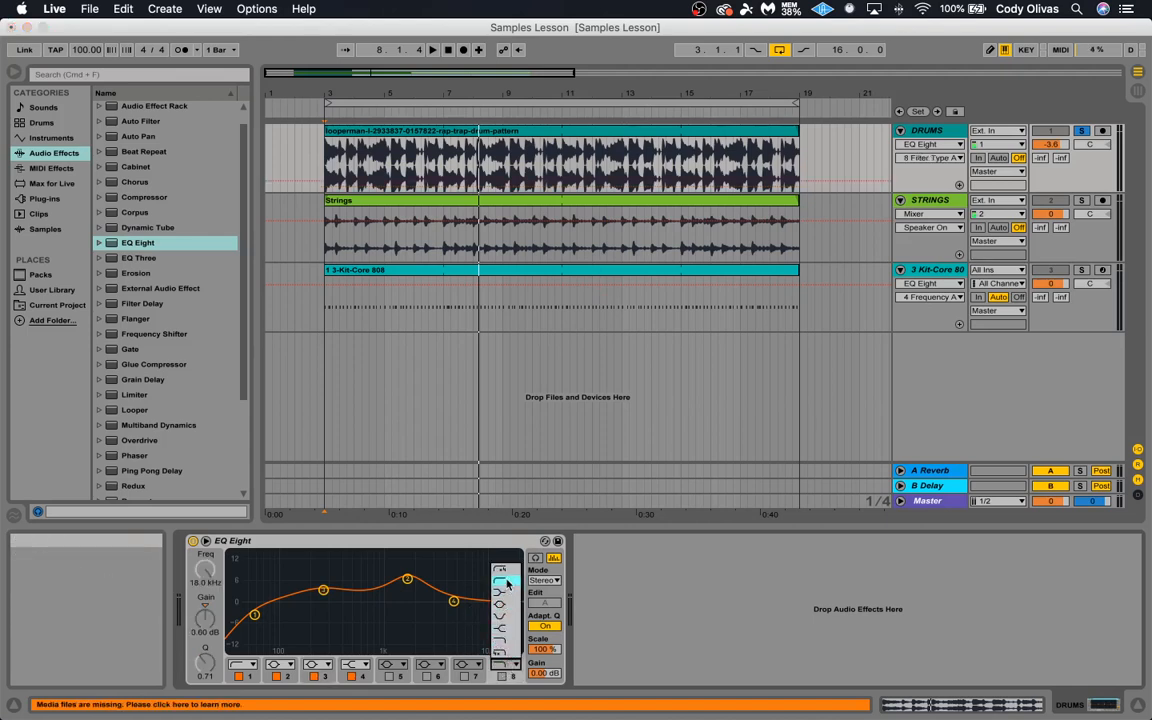
{"action": "left_click", "coordinate": [507, 583]}
{"action": "left_click", "coordinate": [506, 664]}
{"action": "left_click", "coordinate": [508, 643]}
{"action": "left_click", "coordinate": [502, 677]}
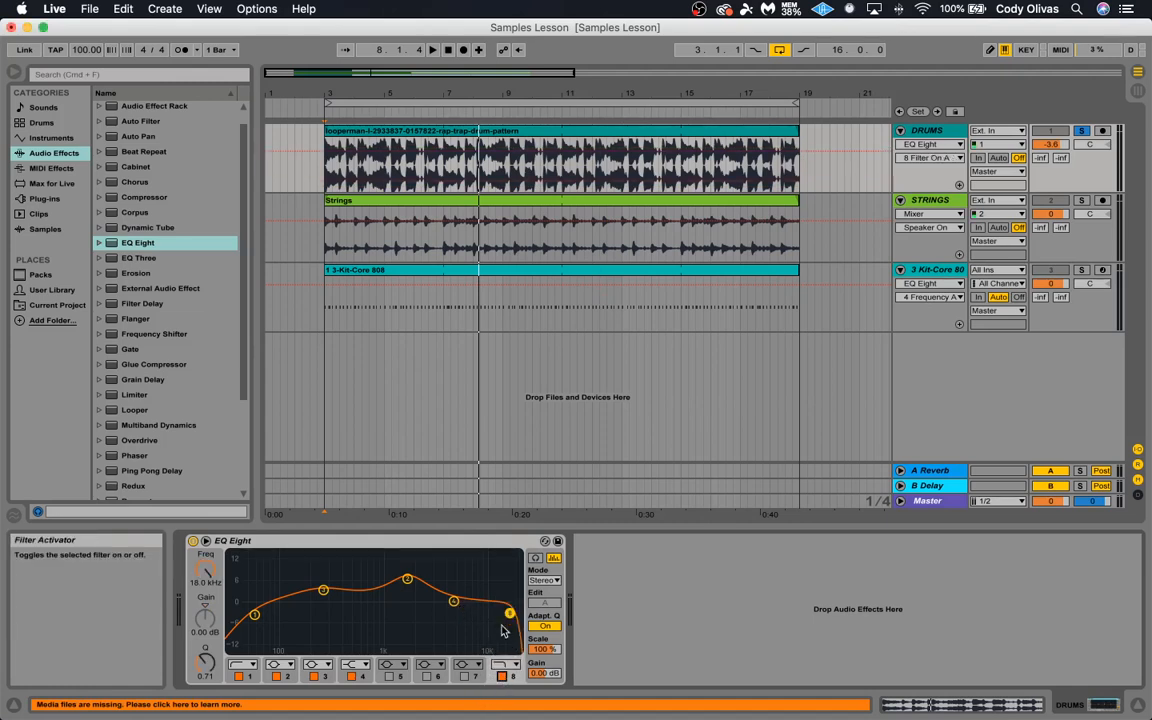
{"action": "left_click_drag", "start_coordinate": [509, 613], "coordinate": [506, 616]}
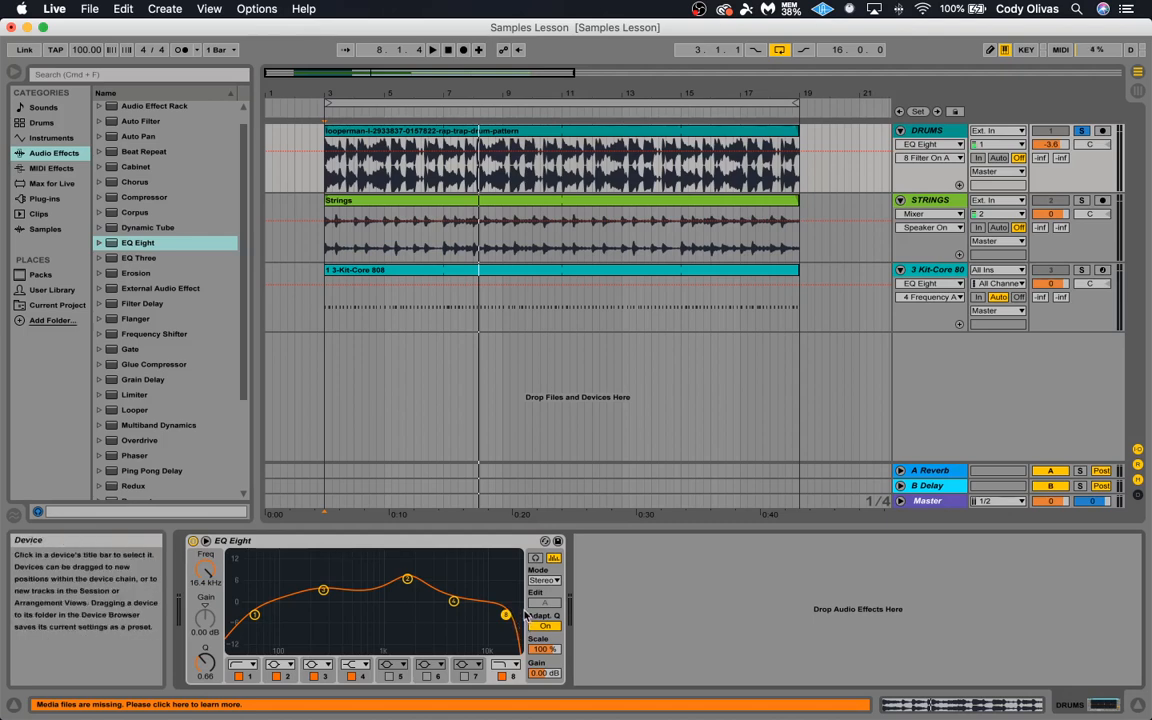
{"action": "left_click_drag", "start_coordinate": [507, 616], "coordinate": [505, 616]}
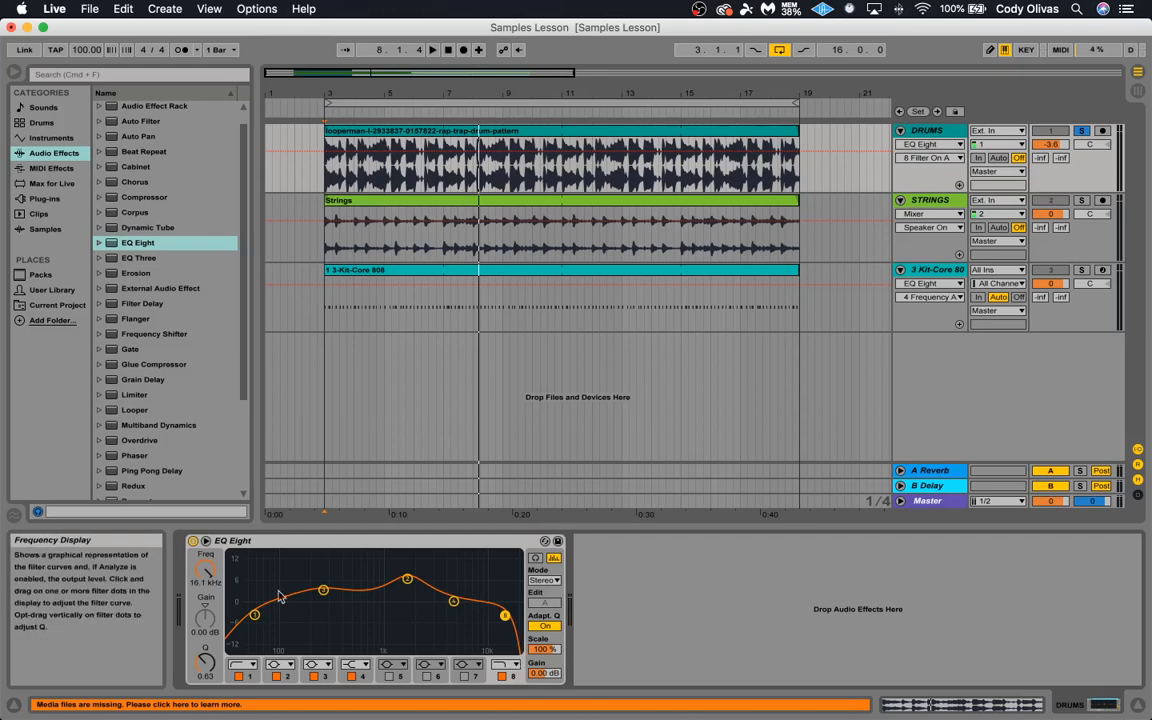
- Raise filter 1's point slightly and fine-tune filter 3 to 259 Hz at 3.50 dB and filter 2 to 1.80 kHz at 6.57 dB
{"action": "left_click_drag", "start_coordinate": [255, 614], "coordinate": [254, 610]}
{"action": "mouse_move", "coordinate": [325, 594]}
{"action": "left_mouse_down"}
{"action": "mouse_move", "coordinate": [331, 560]}
{"action": "mouse_move", "coordinate": [324, 589]}
{"action": "left_mouse_up"}
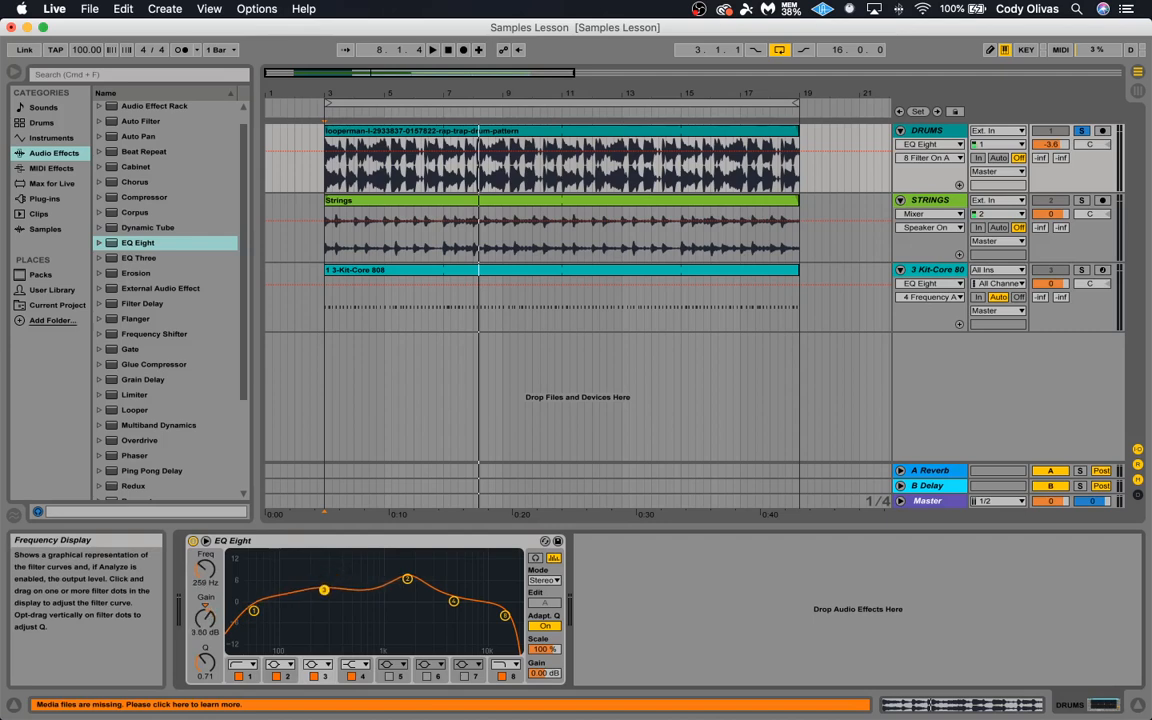
{"action": "left_click_drag", "start_coordinate": [407, 581], "coordinate": [409, 580]}
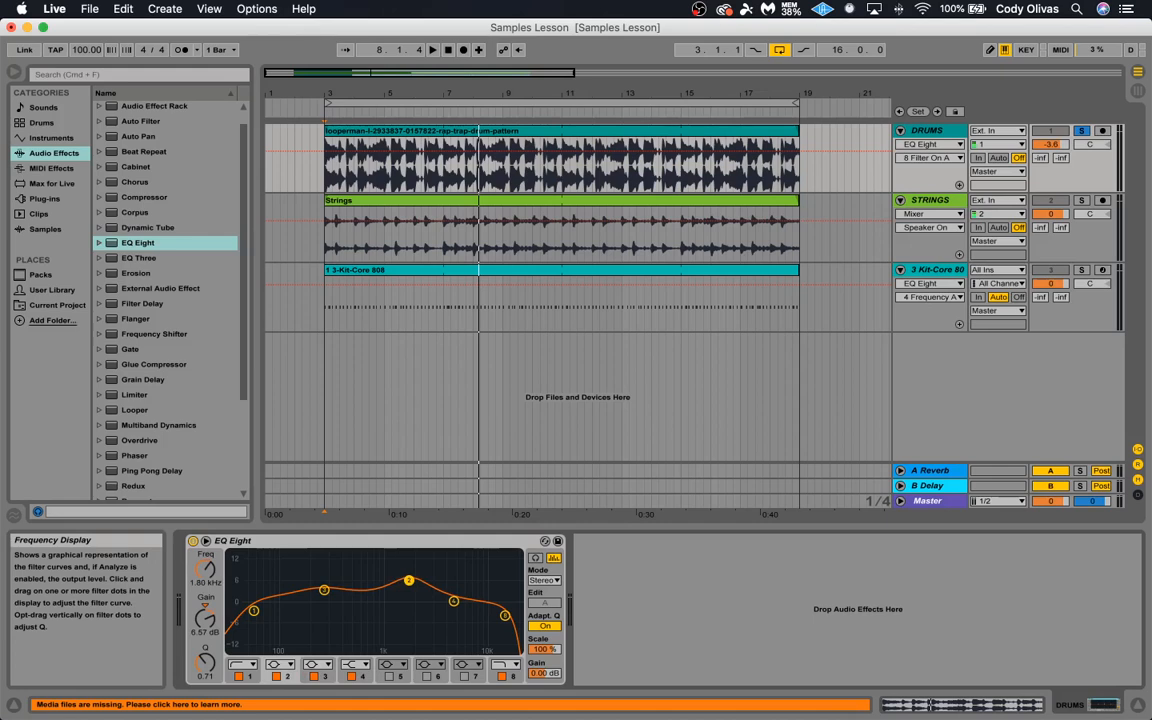
- Raise filter 4 slightly and make filter 2 a narrow cut at 1.88 kHz with a Q of 18.0 and a gain of -15.0 dB
{"action": "left_click_drag", "start_coordinate": [453, 601], "coordinate": [408, 558]}
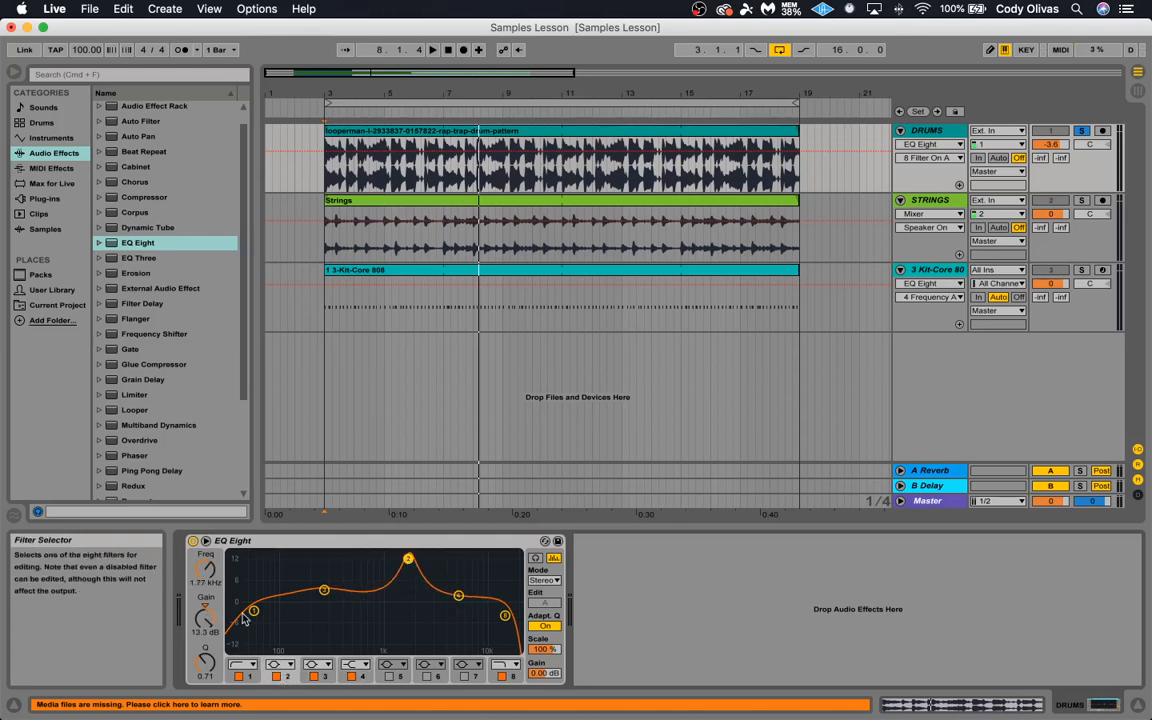
{"action": "left_click_drag", "start_coordinate": [205, 662], "coordinate": [207, 567]}
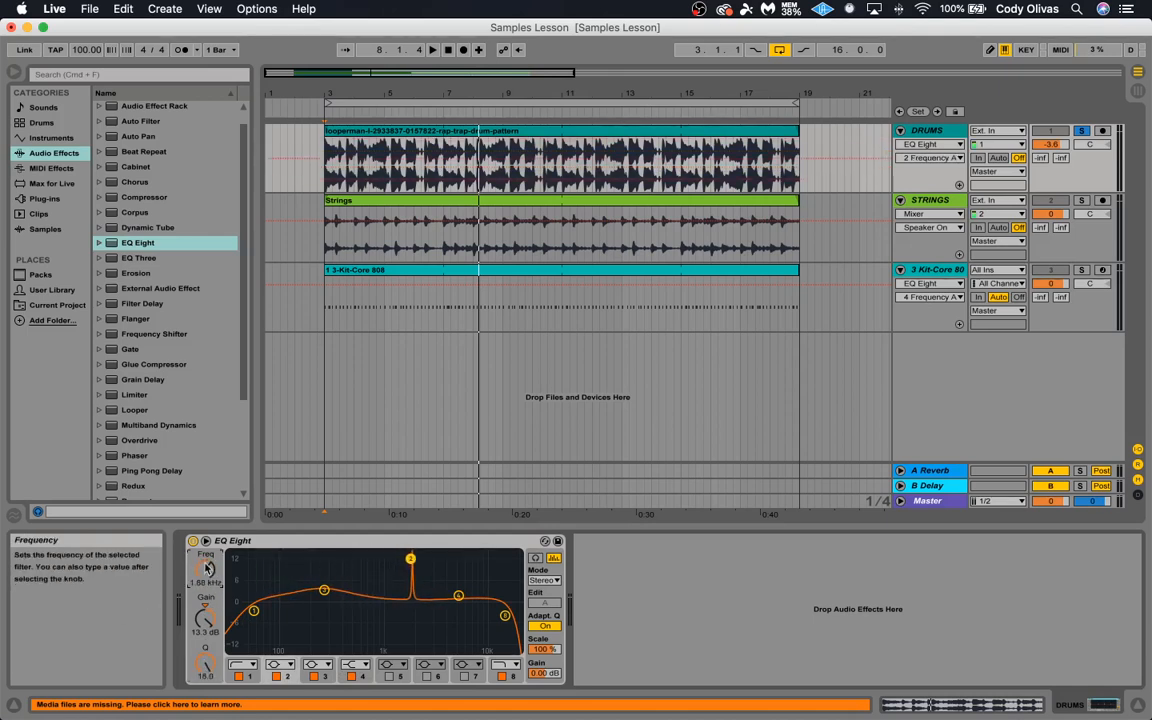
{"action": "left_click_drag", "start_coordinate": [205, 617], "coordinate": [205, 665]}
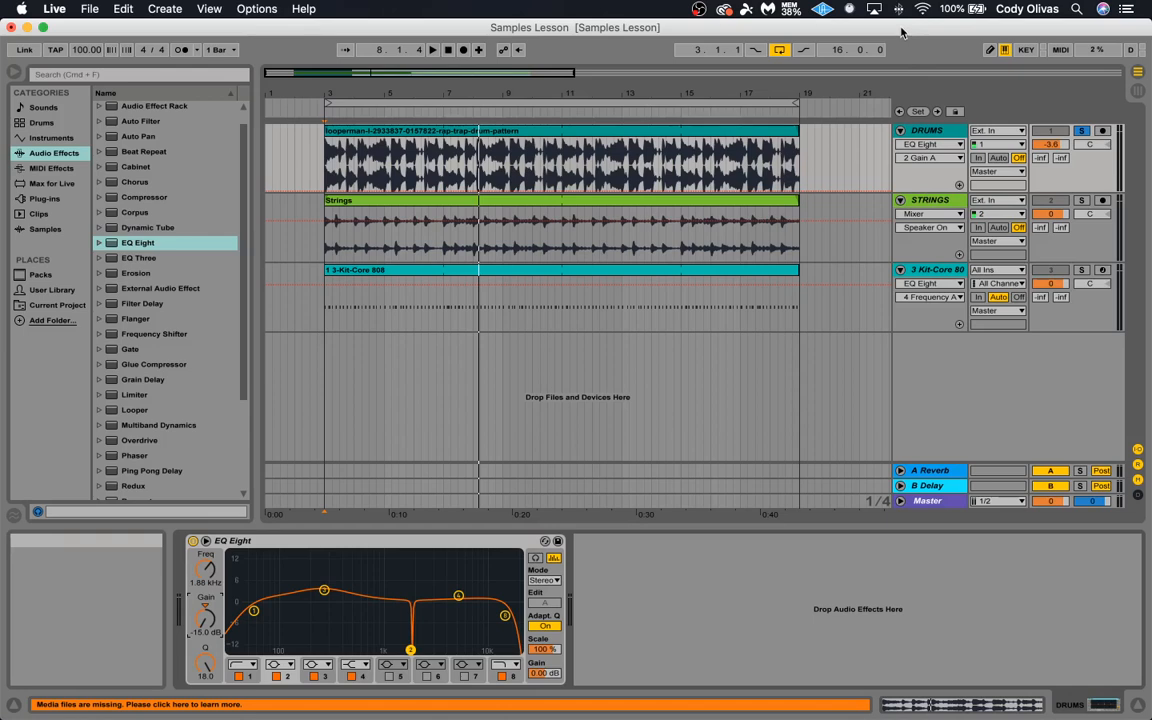
{"action": "left_click", "coordinate": [699, 10]}
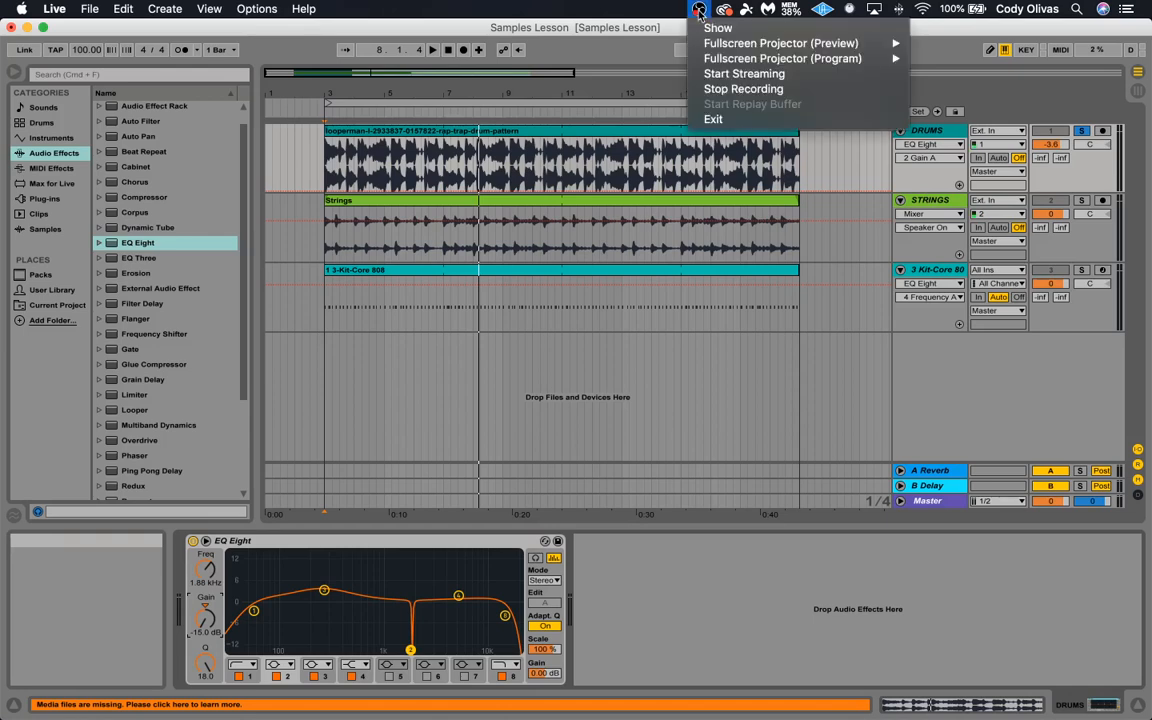